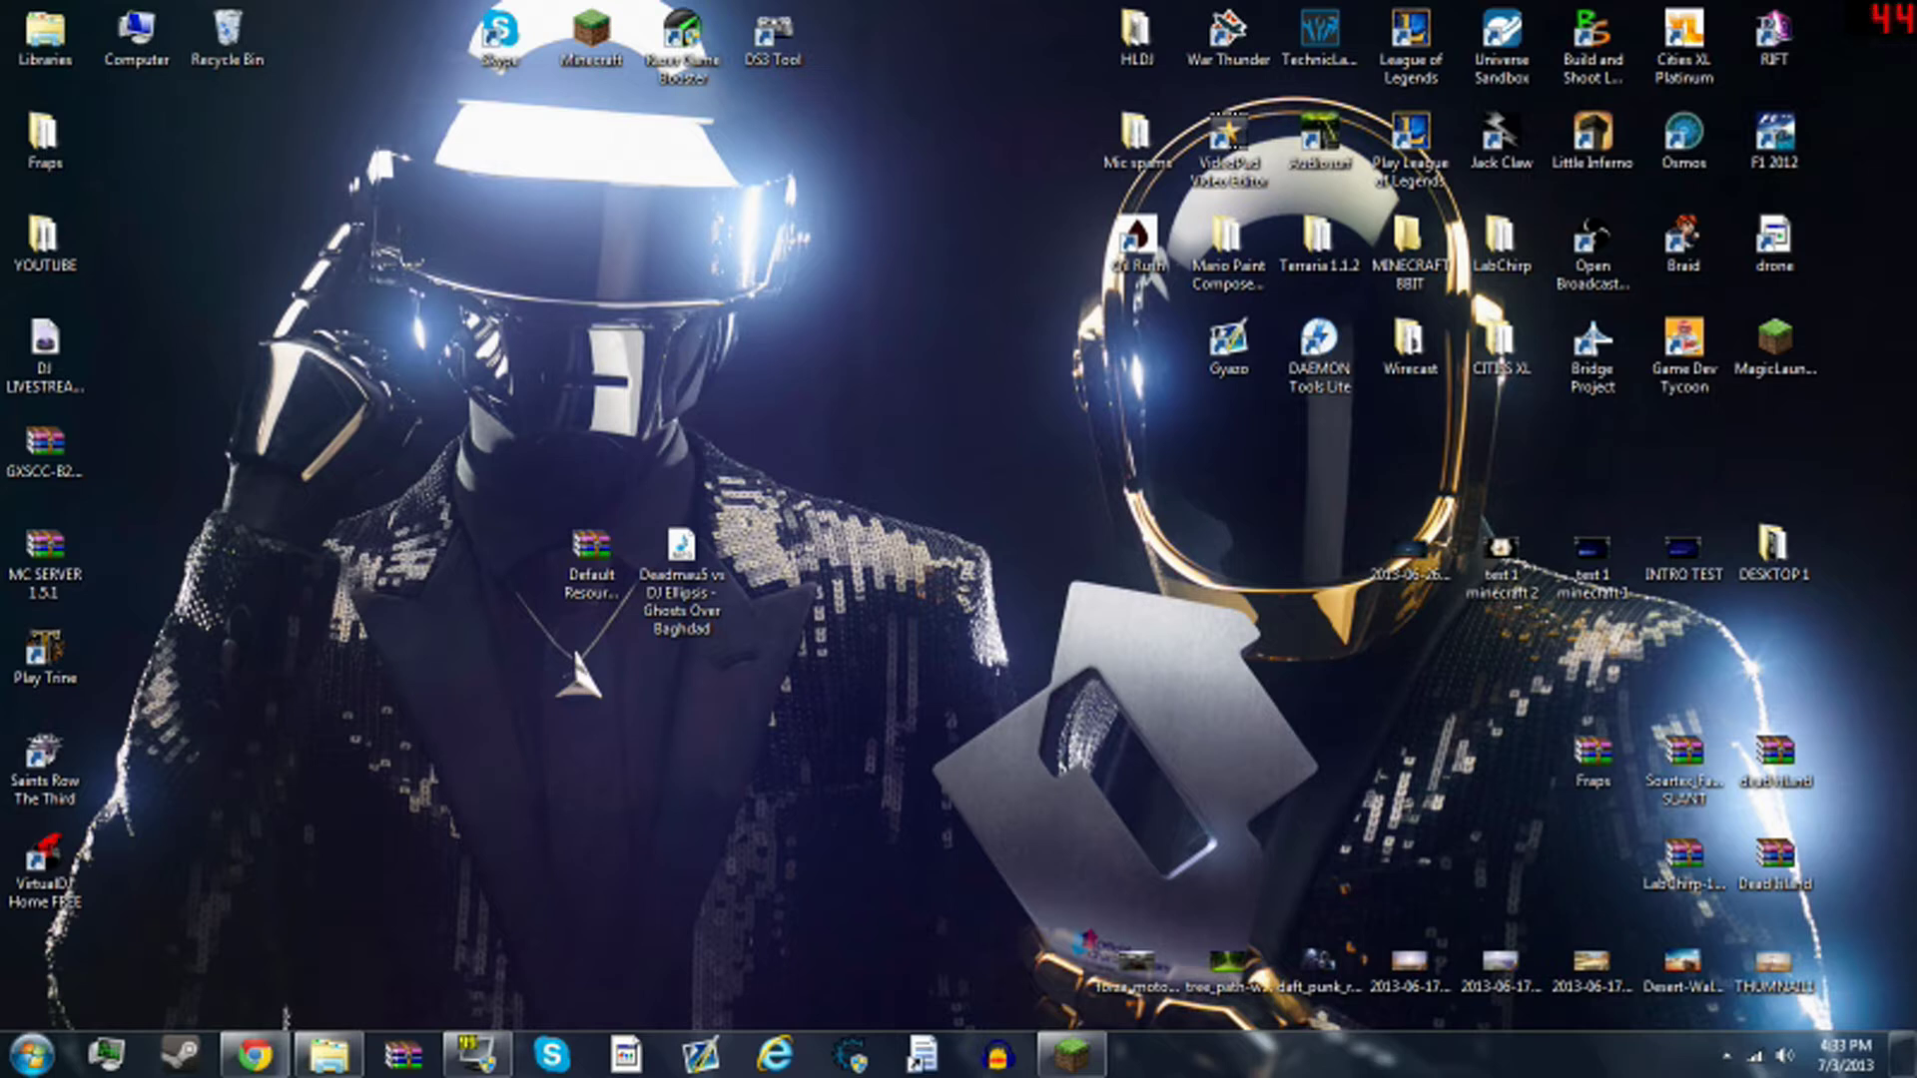
# - Open Default Resource Pack.zip in WinRAR, dismiss the licence reminder and maximize the window
pyautogui.moveTo(560, 440); pyautogui.dragTo(784, 644)
pyautogui.moveTo(504, 477); pyautogui.dragTo(931, 839)
pyautogui.moveTo(416, 327); pyautogui.dragTo(830, 826)
pyautogui.click(682, 579)
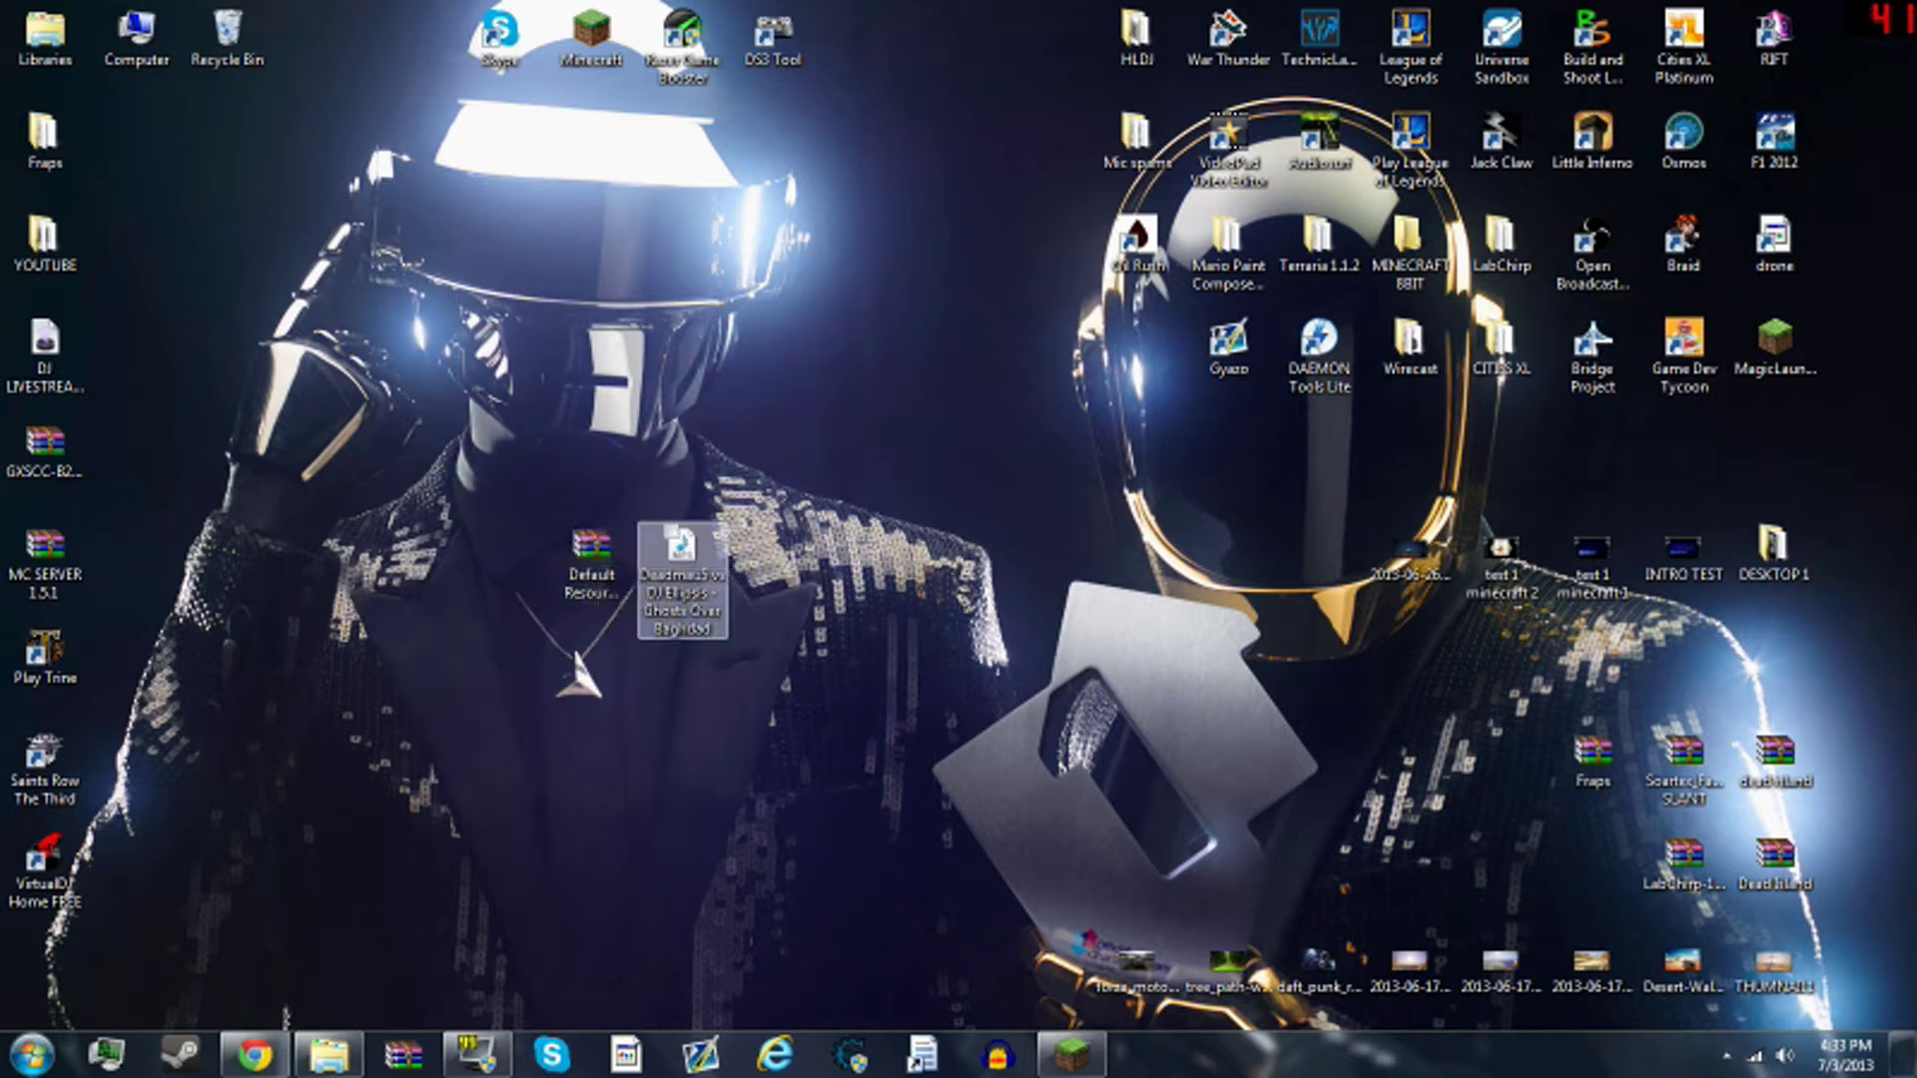
pyautogui.click(592, 560)
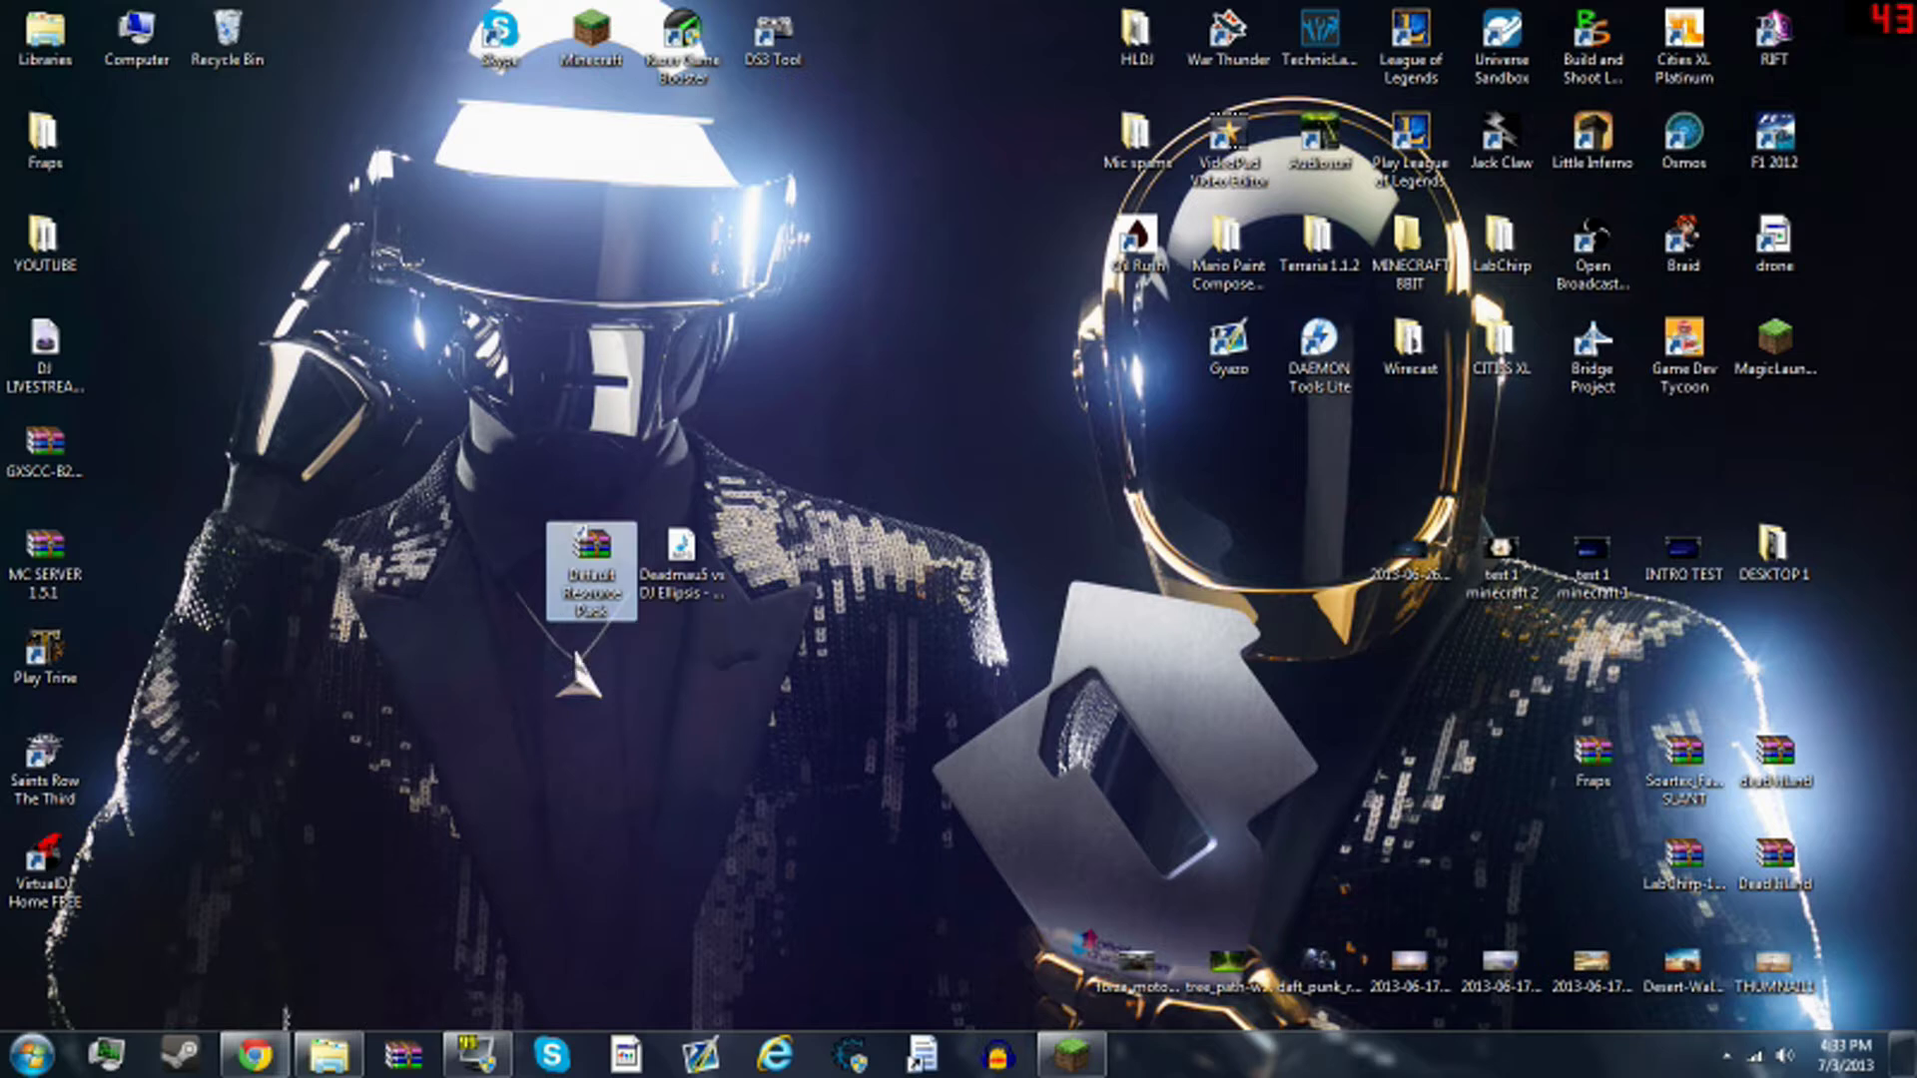
pyautogui.click(682, 559)
pyautogui.click(591, 559)
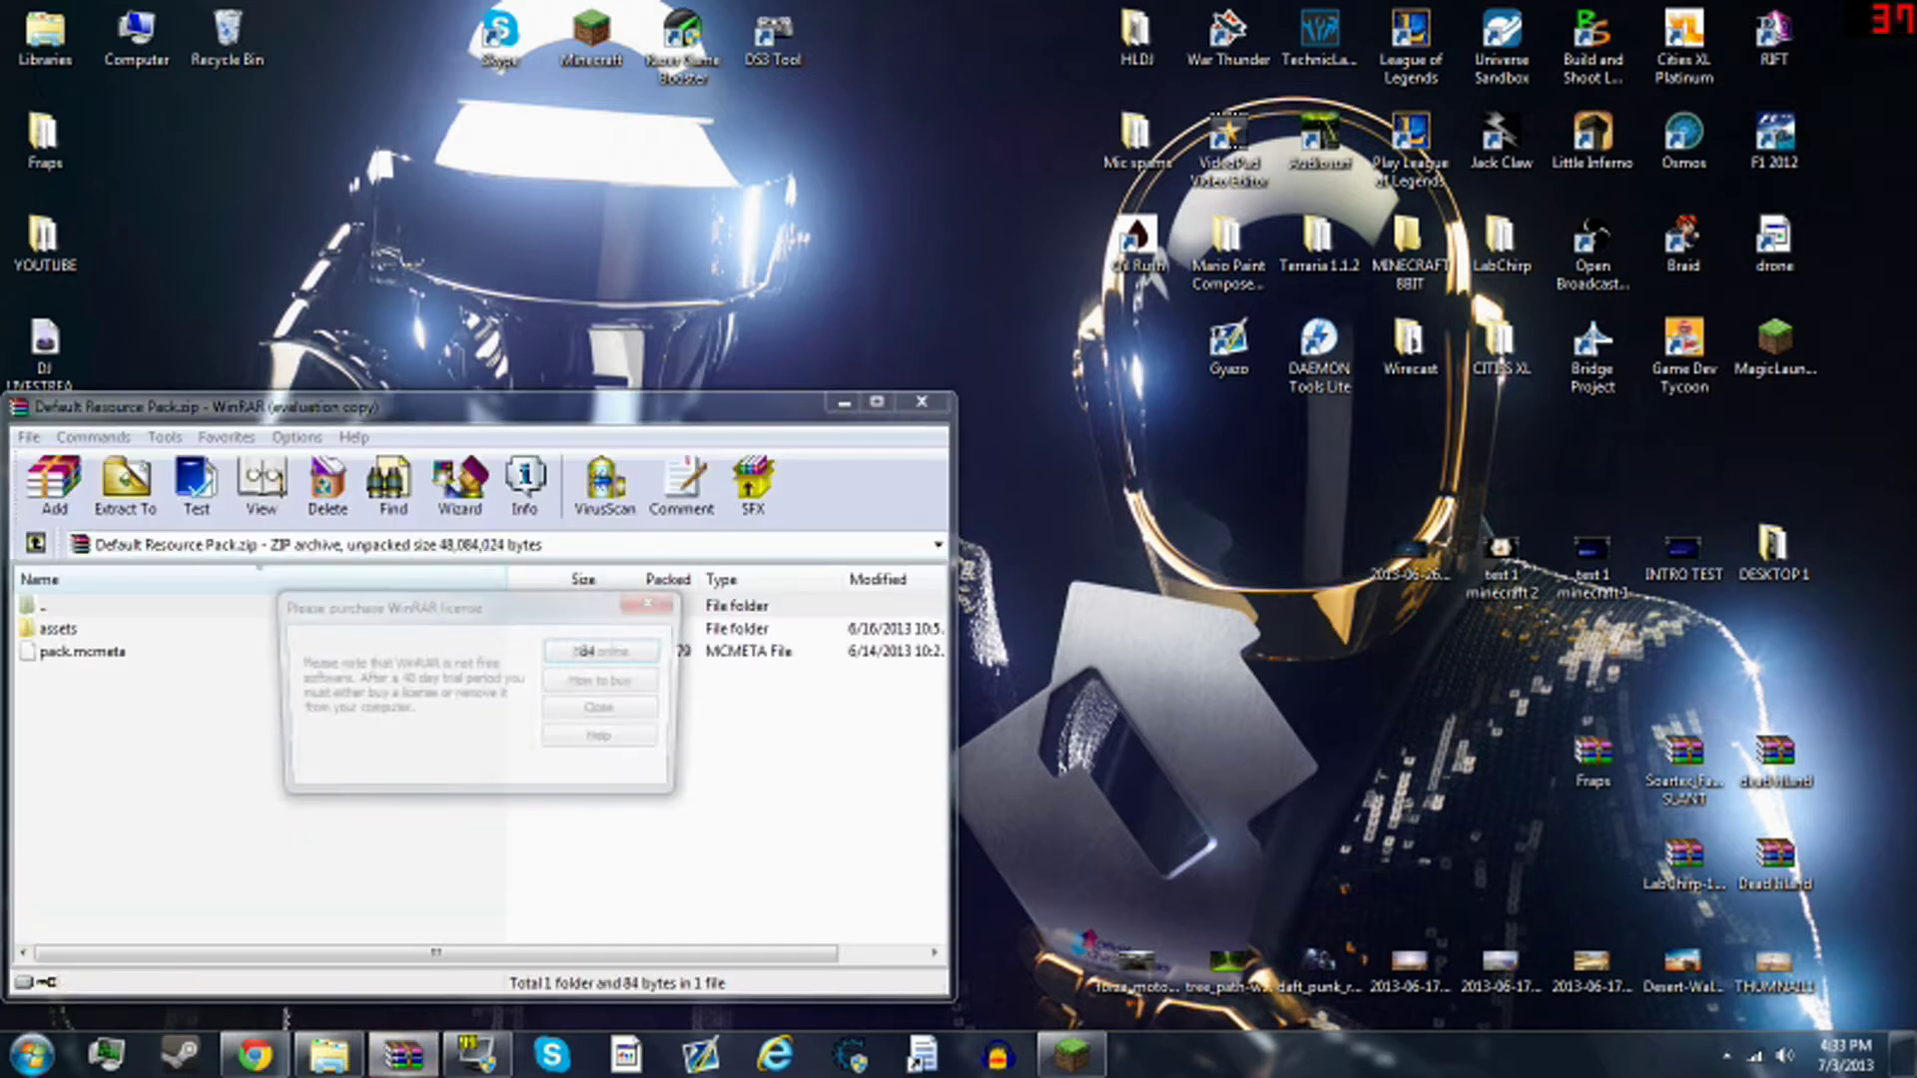
pyautogui.click(607, 710)
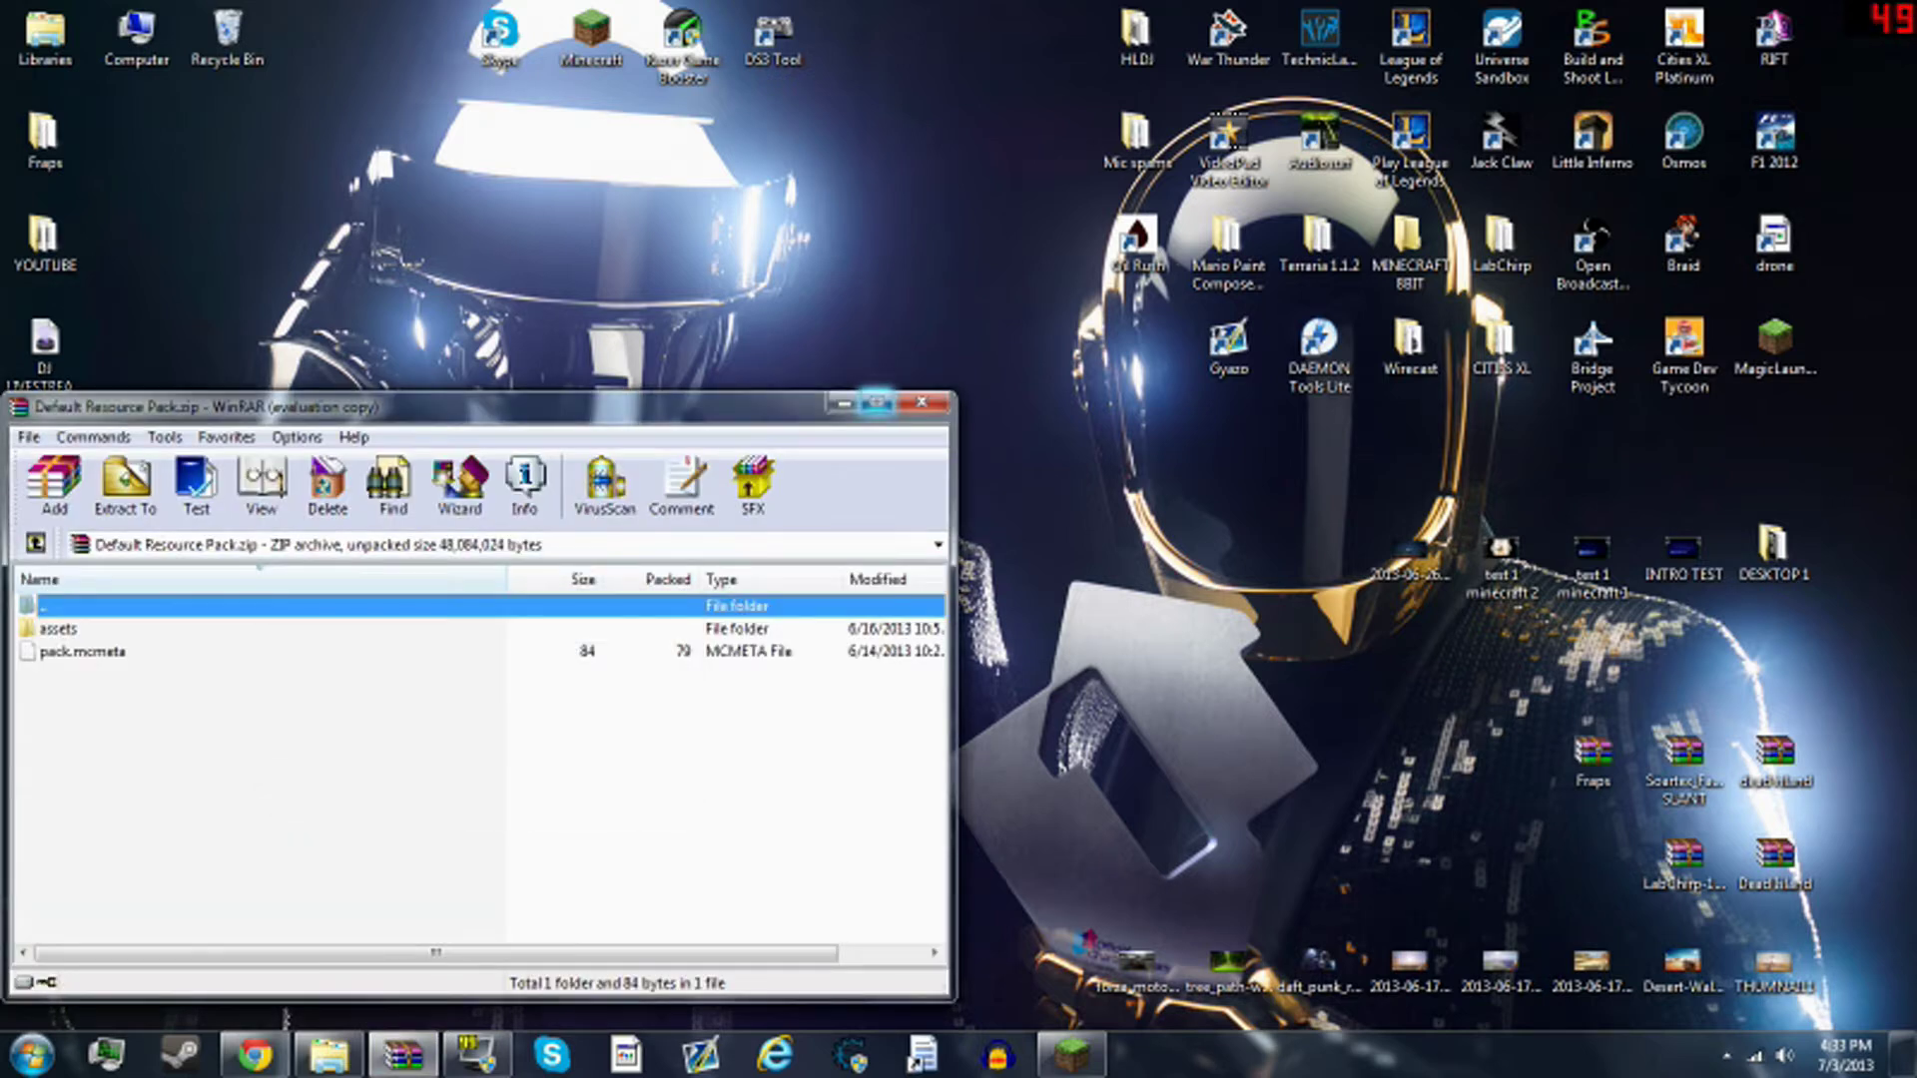
pyautogui.click(877, 402)
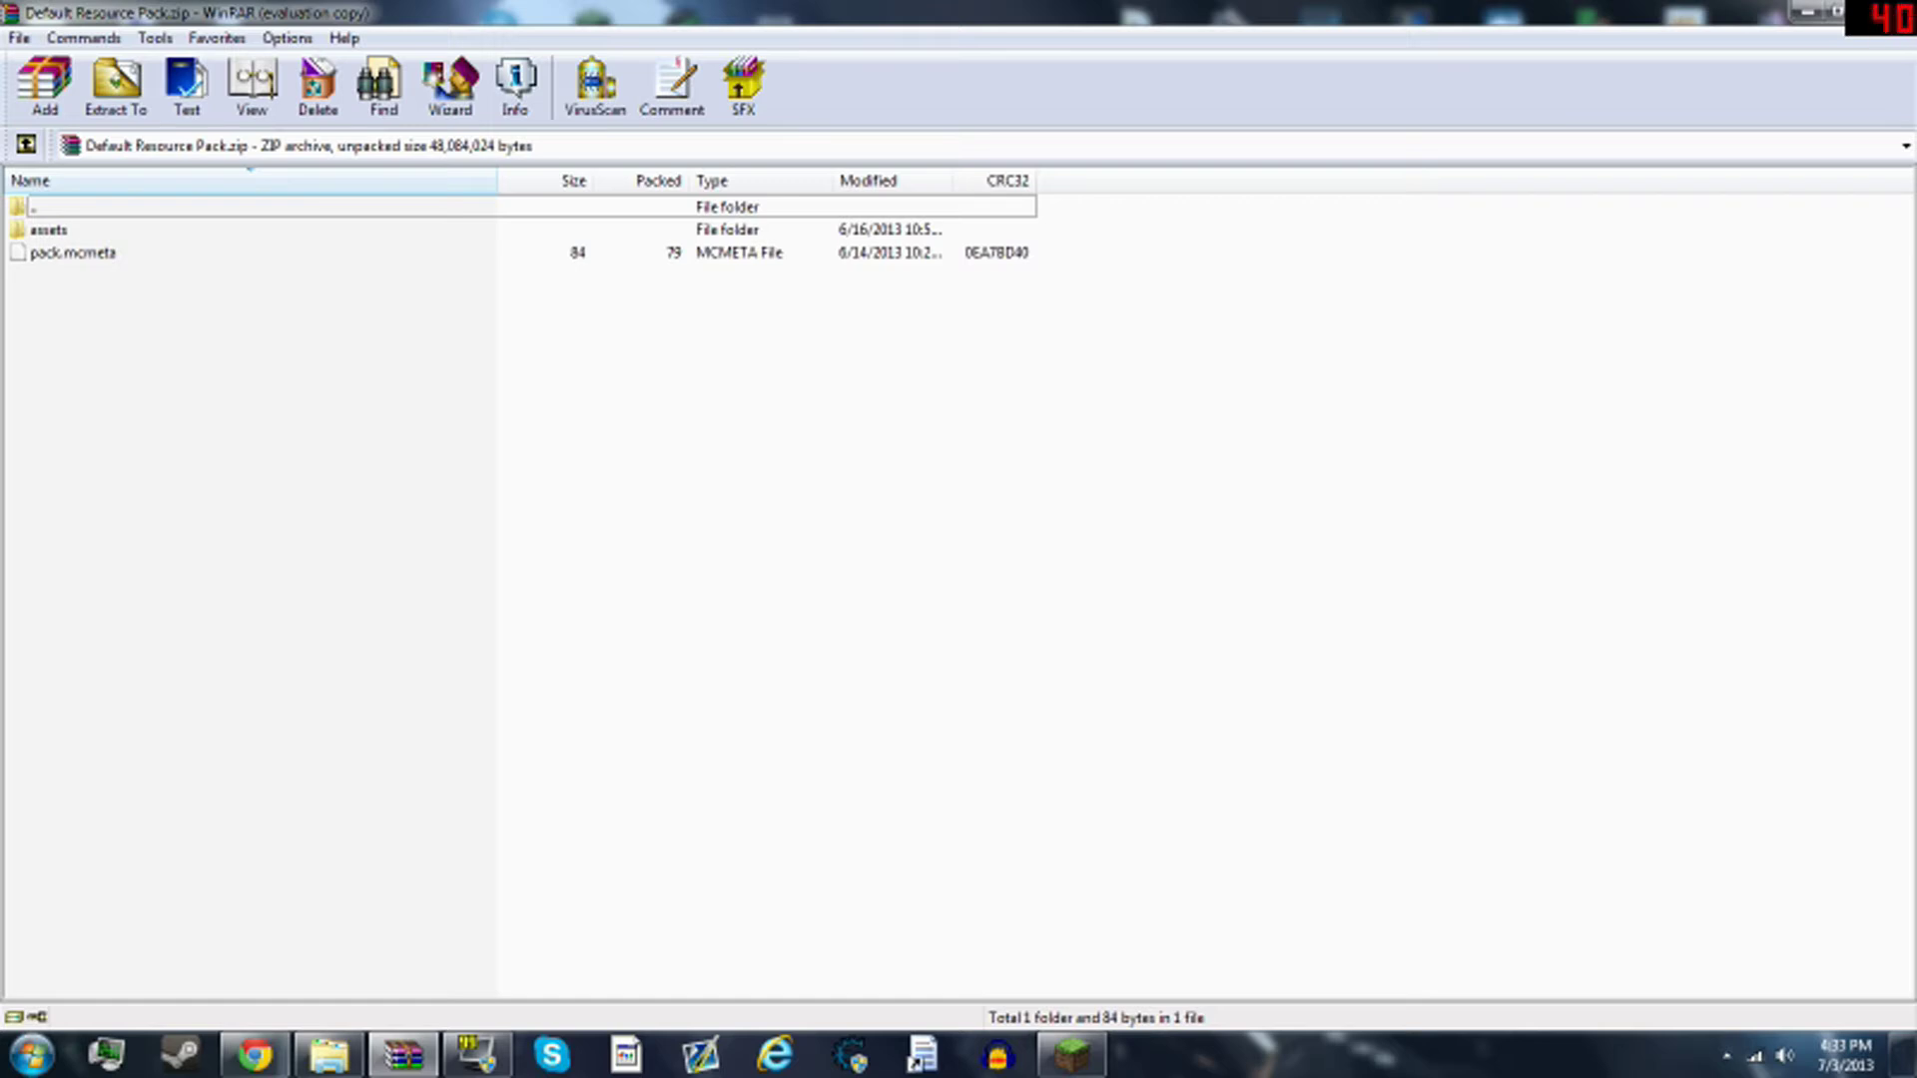
# - Navigate into assets\minecraft\records to list the twelve music disc files
pyautogui.click(72, 252)
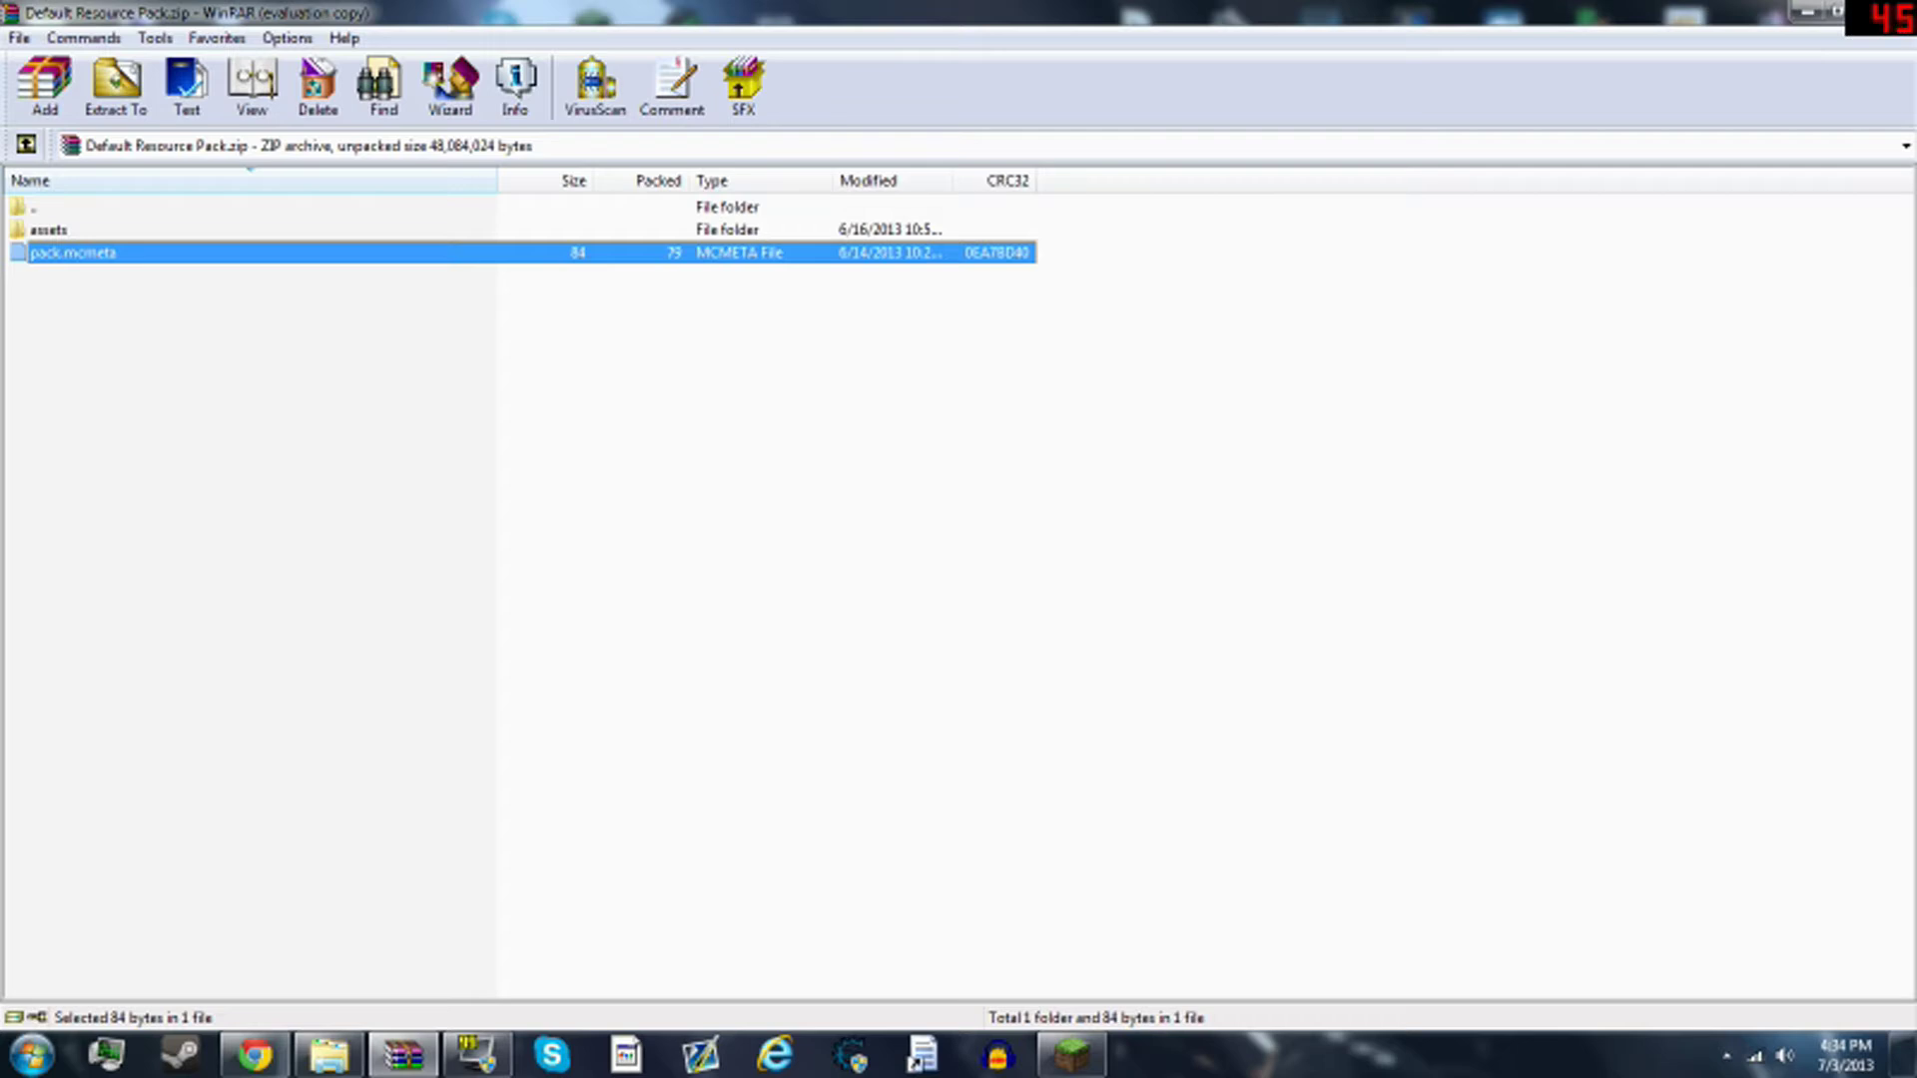
pyautogui.press('Up')
pyautogui.press('Return')
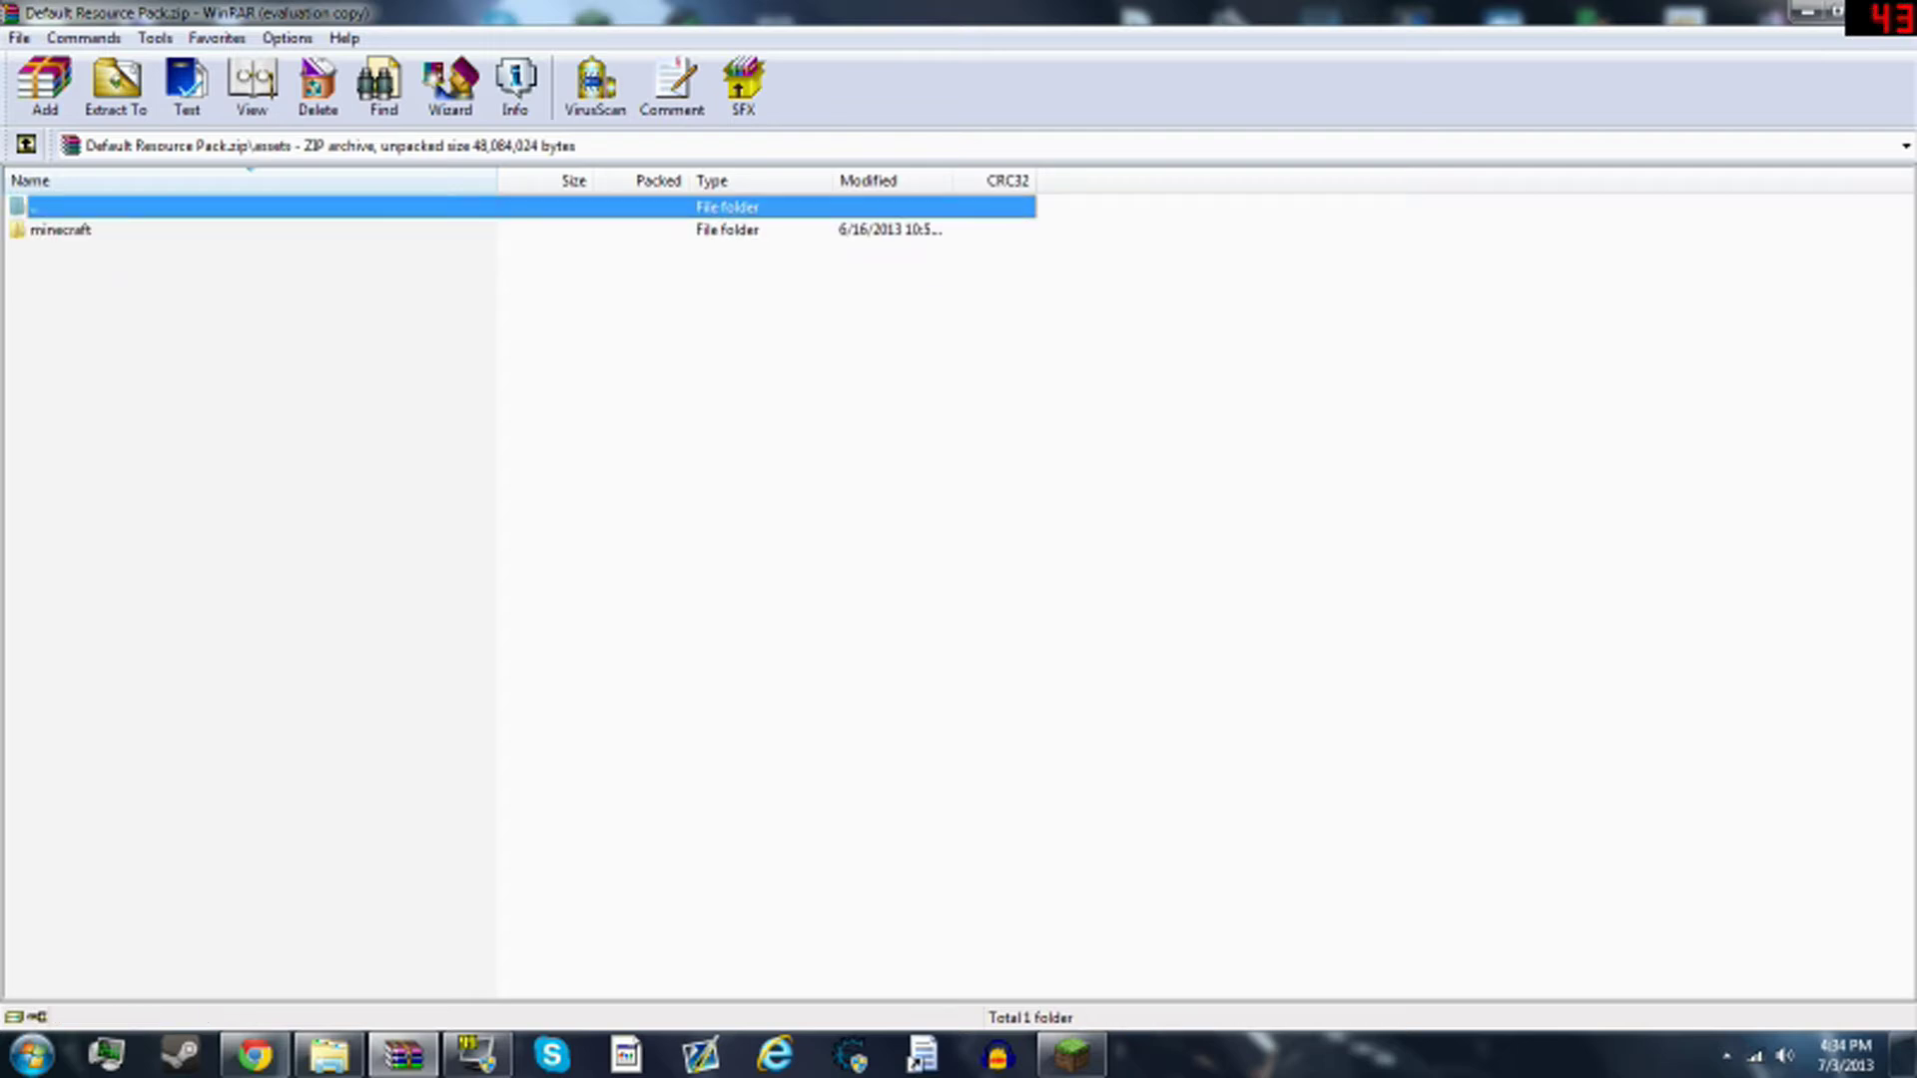
pyautogui.press('Down')
pyautogui.press('Return')
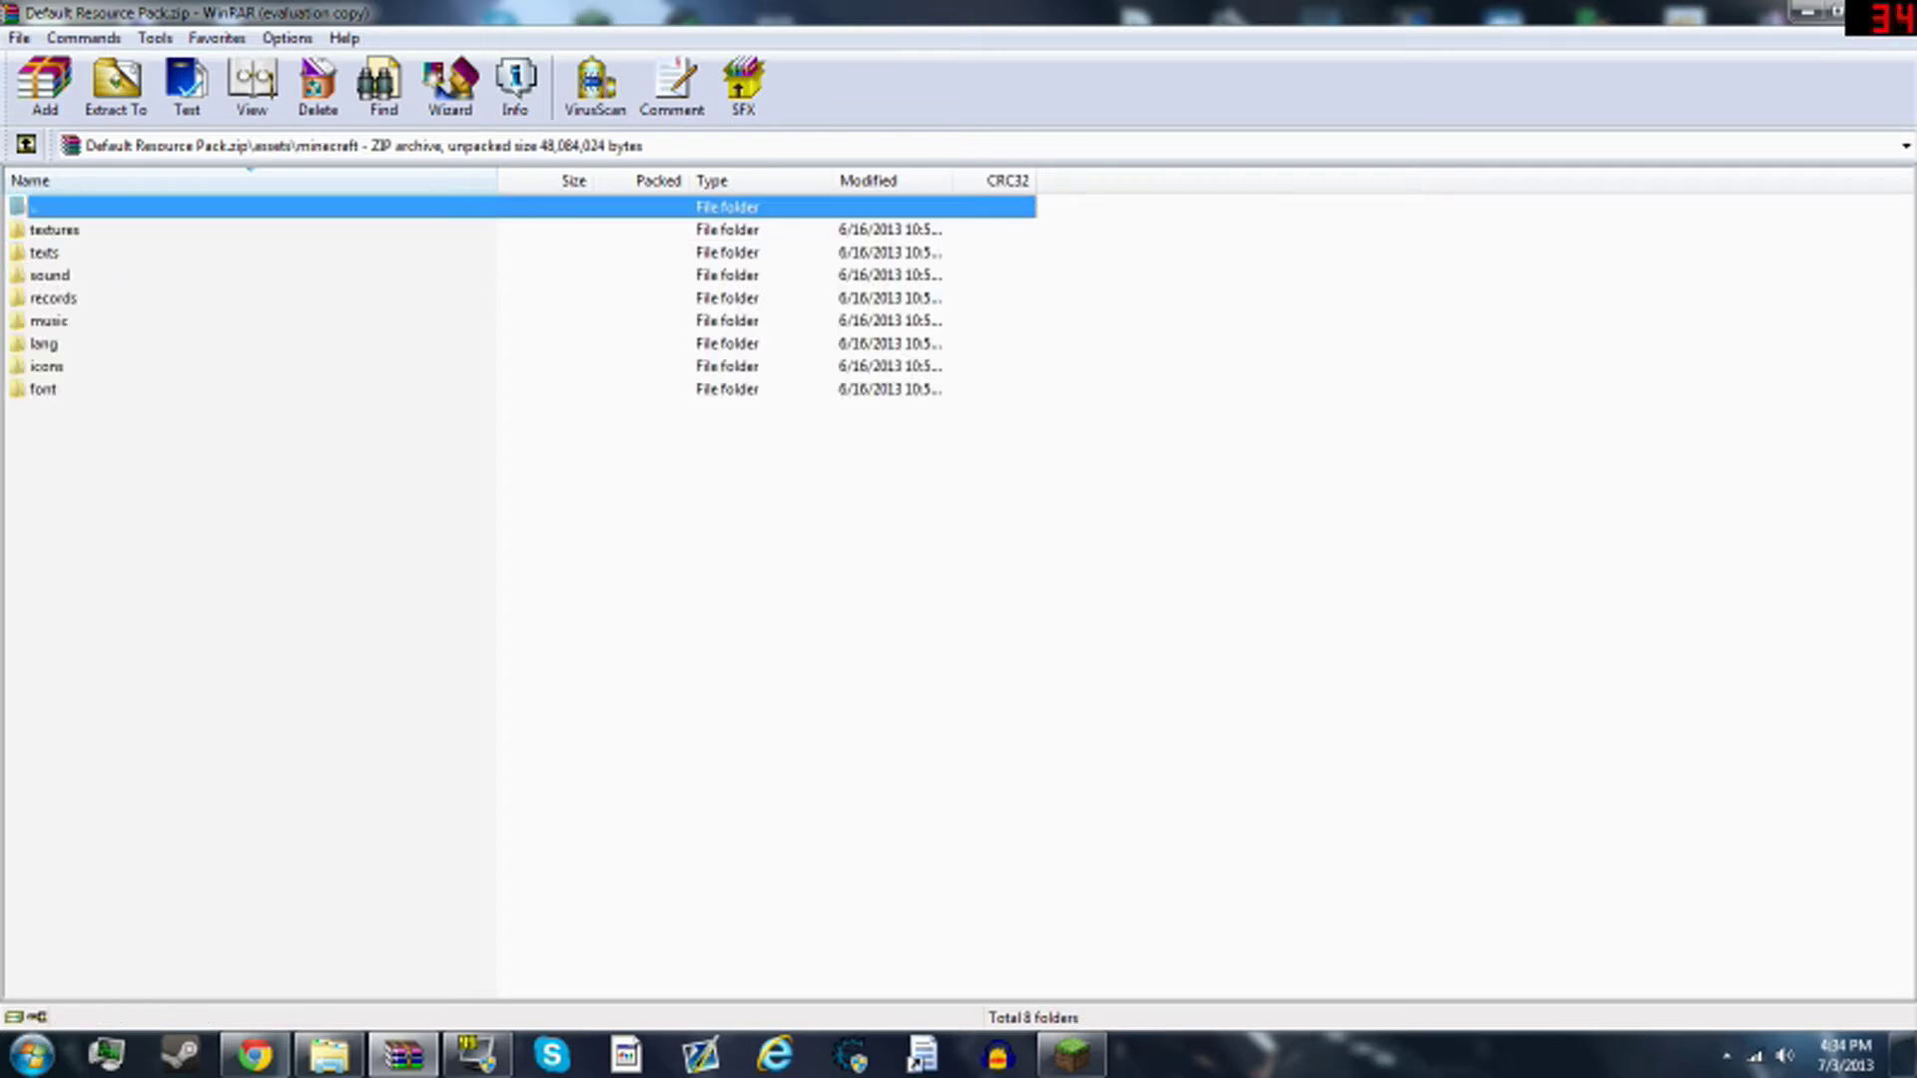
pyautogui.press('Down')
pyautogui.press('Down')
pyautogui.press('Down')
pyautogui.press('Return')
pyautogui.hotkey('ctrl', 'a')
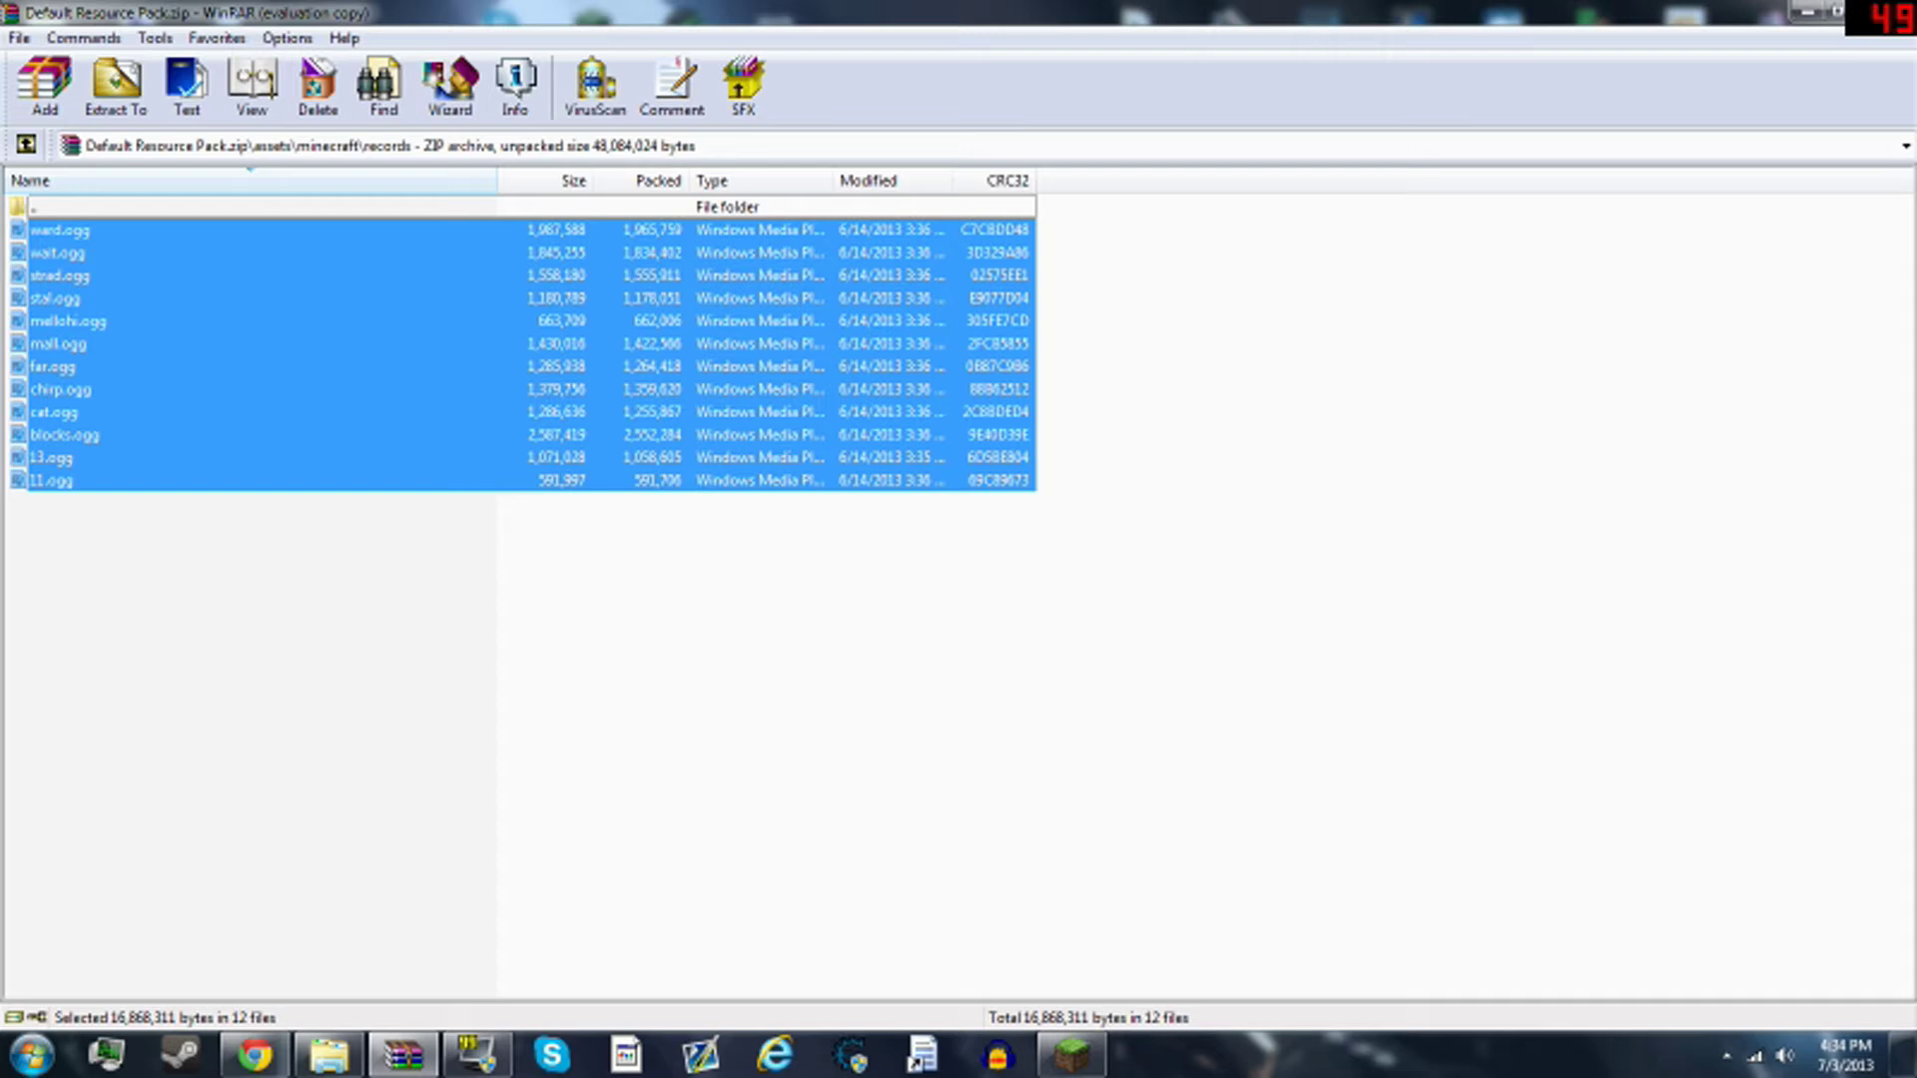
pyautogui.press('Escape')
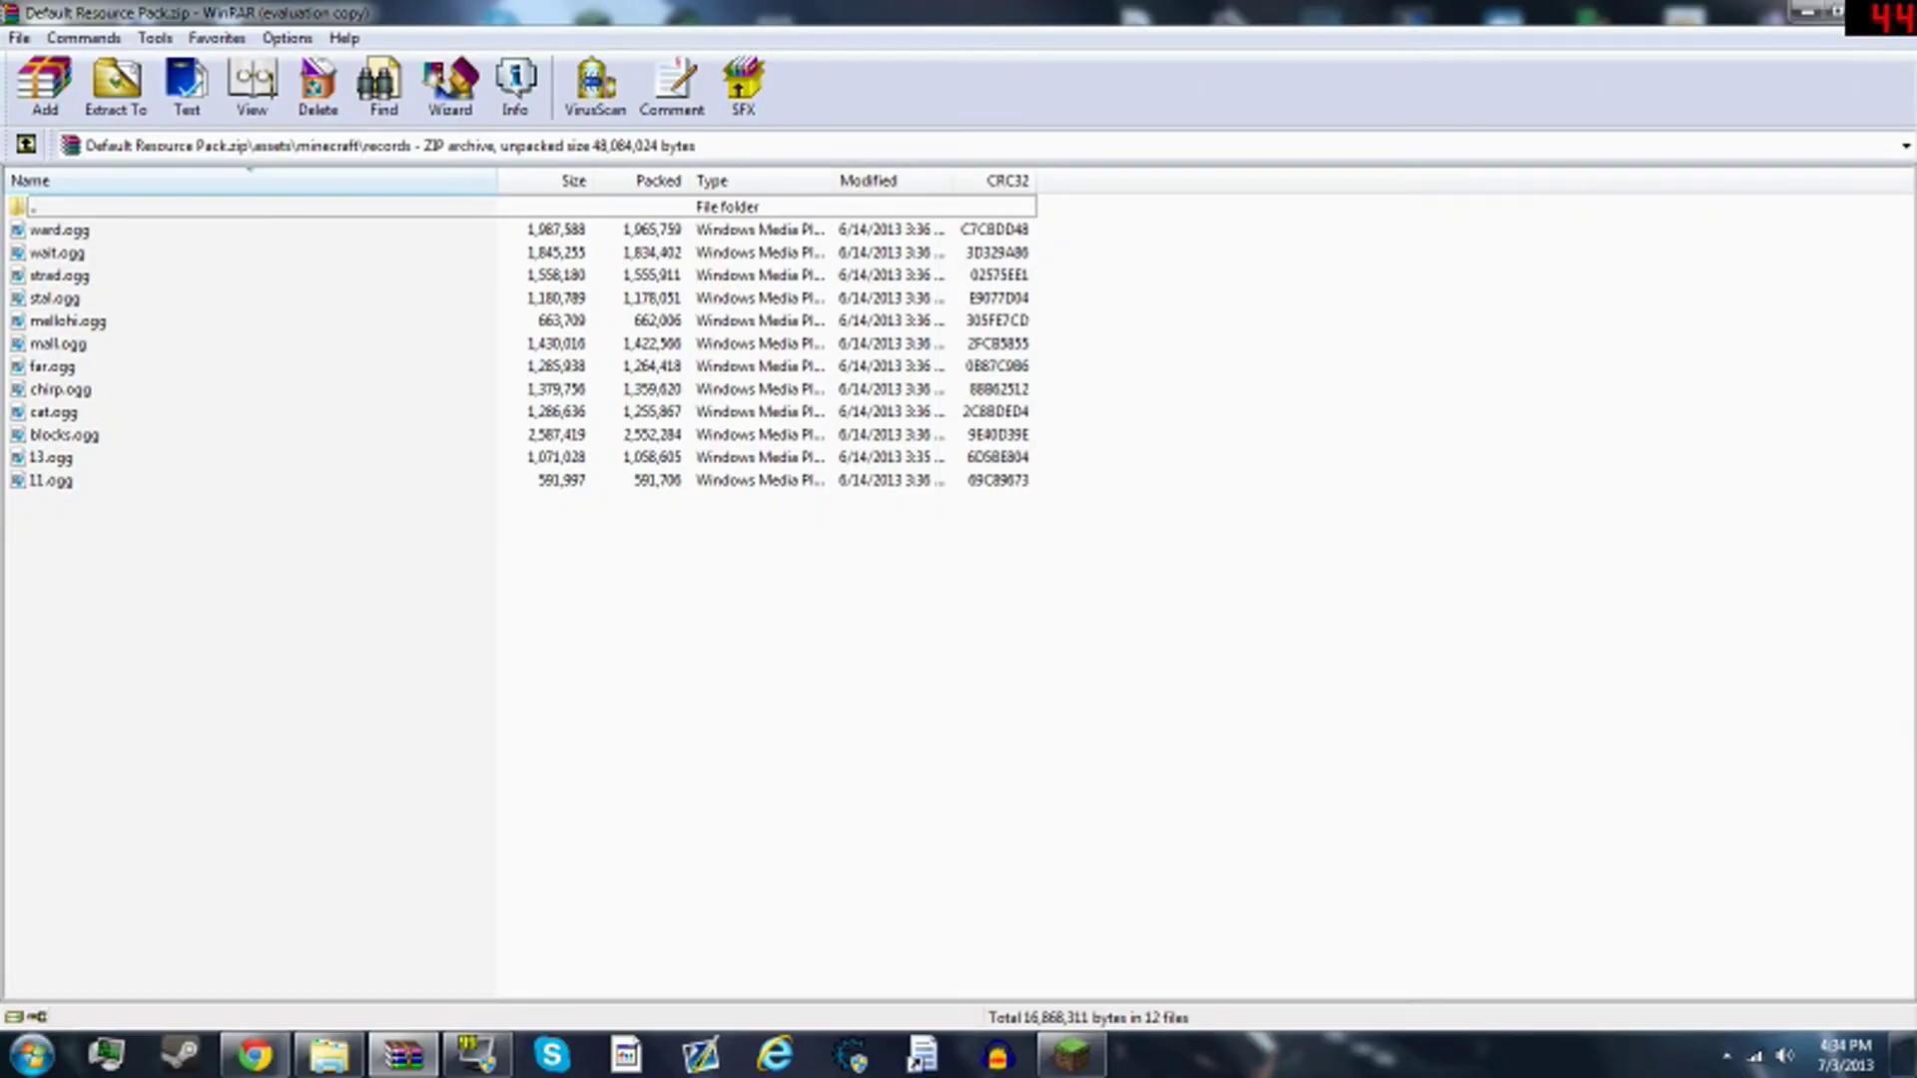
# - Select 11.ogg, the last file in the records list
pyautogui.press('End')
pyautogui.press('Up')
pyautogui.press('Up')
pyautogui.press('Up')
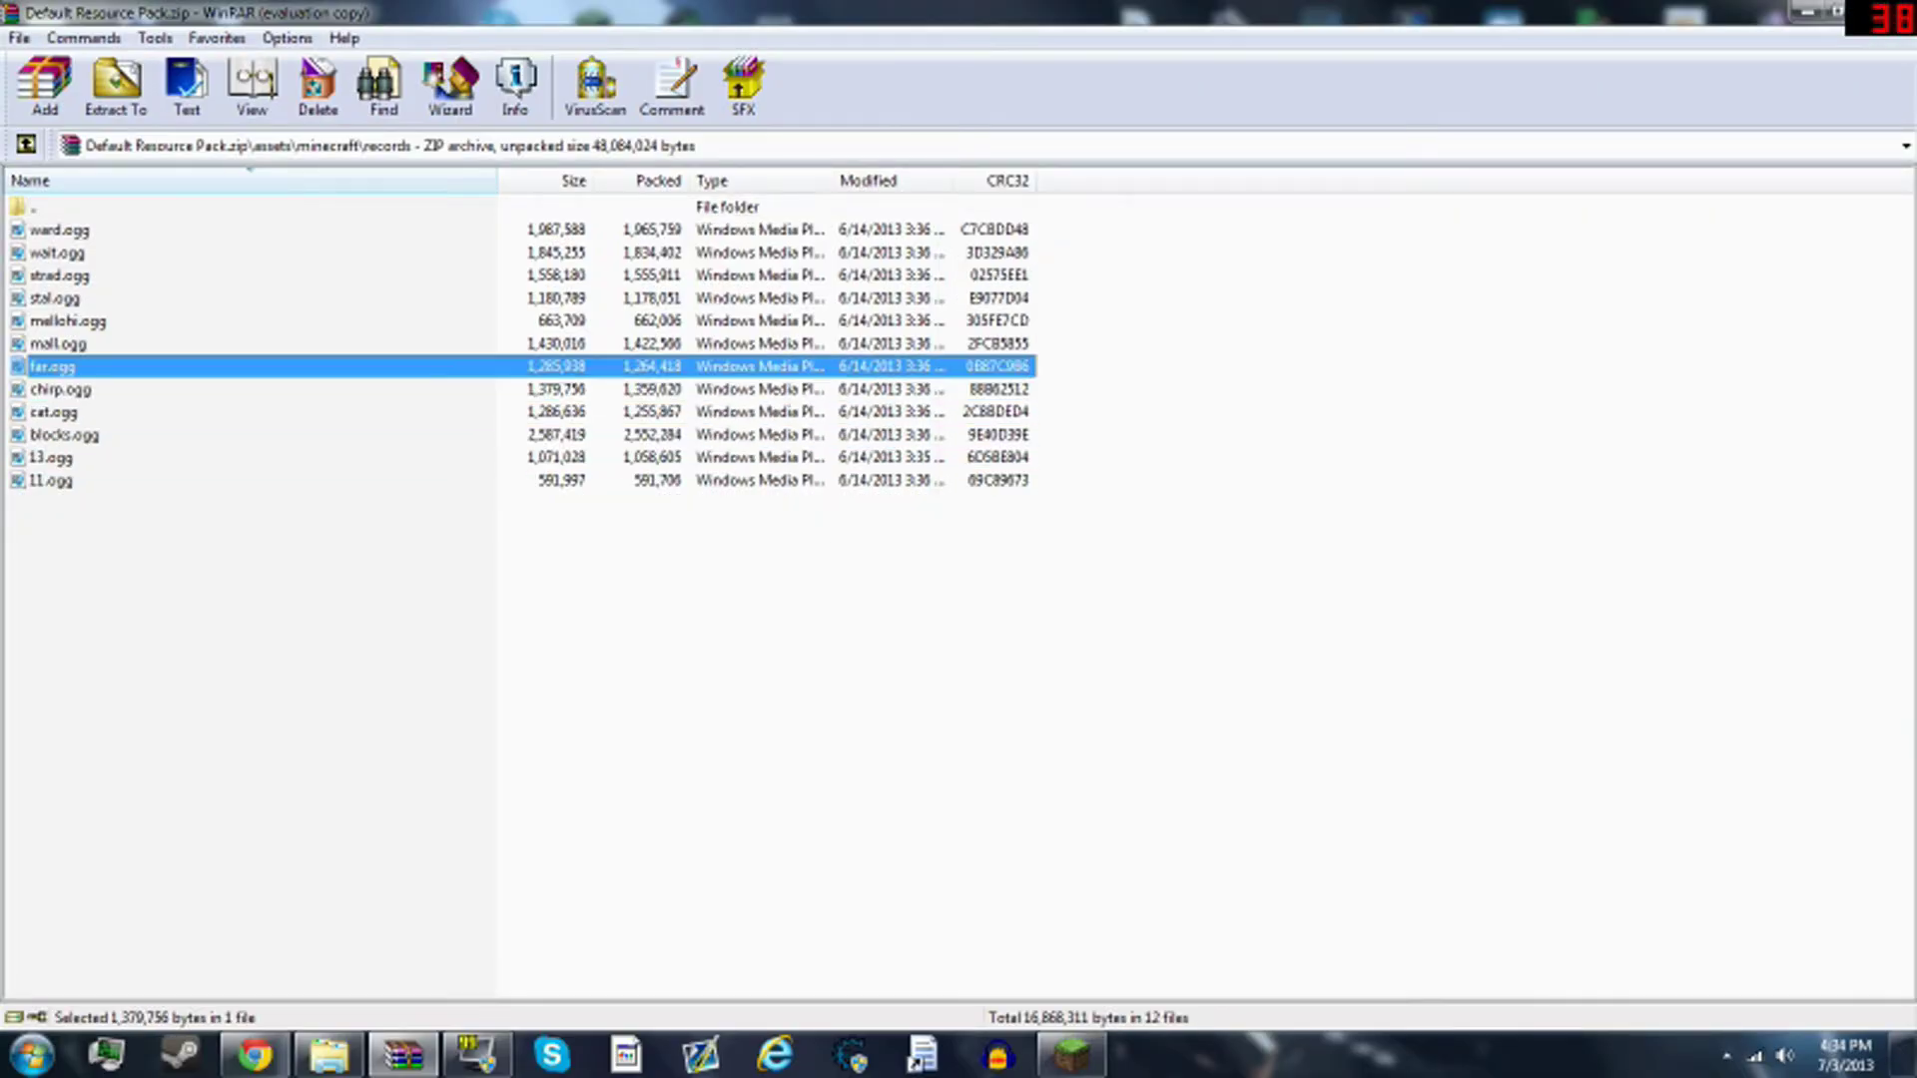
pyautogui.press('Up')
pyautogui.press('Up')
pyautogui.press('Up')
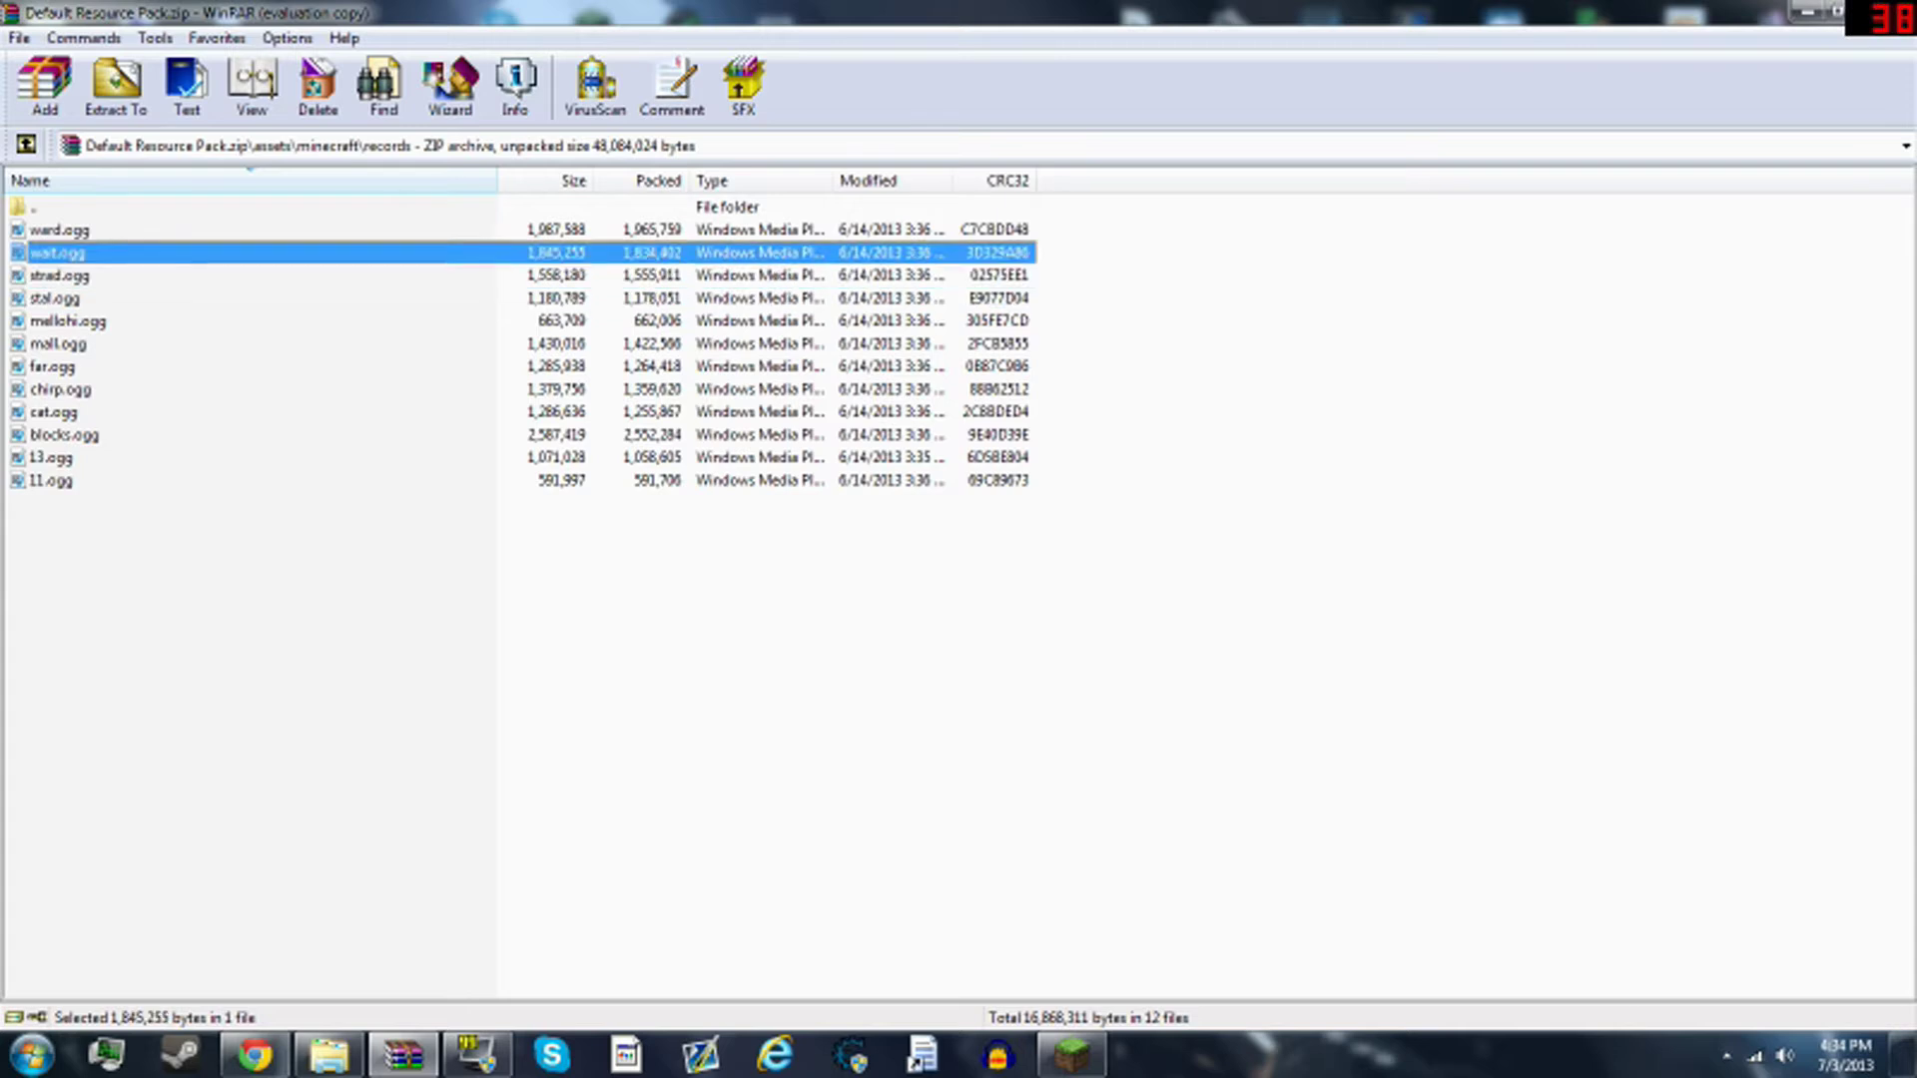
pyautogui.press('Up')
pyautogui.hotkey('ctrl', 'space')
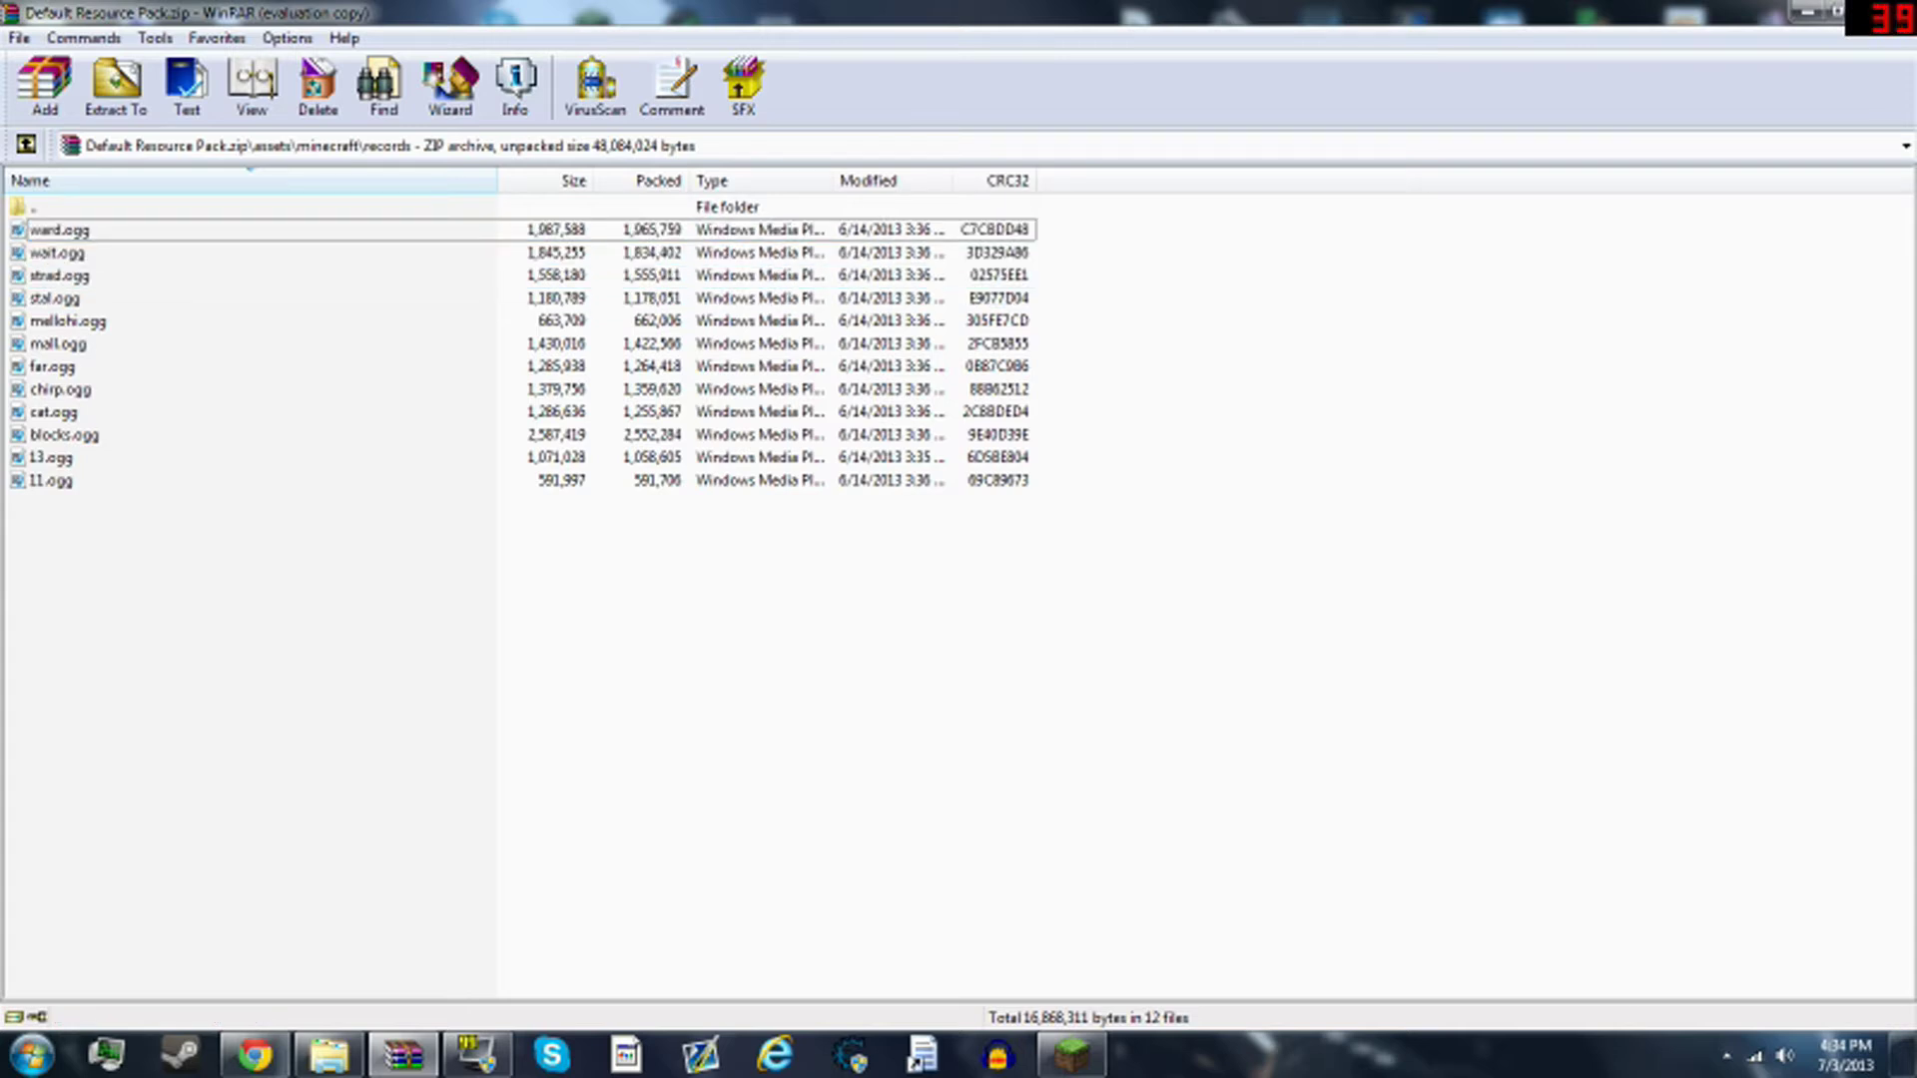
pyautogui.press('End')
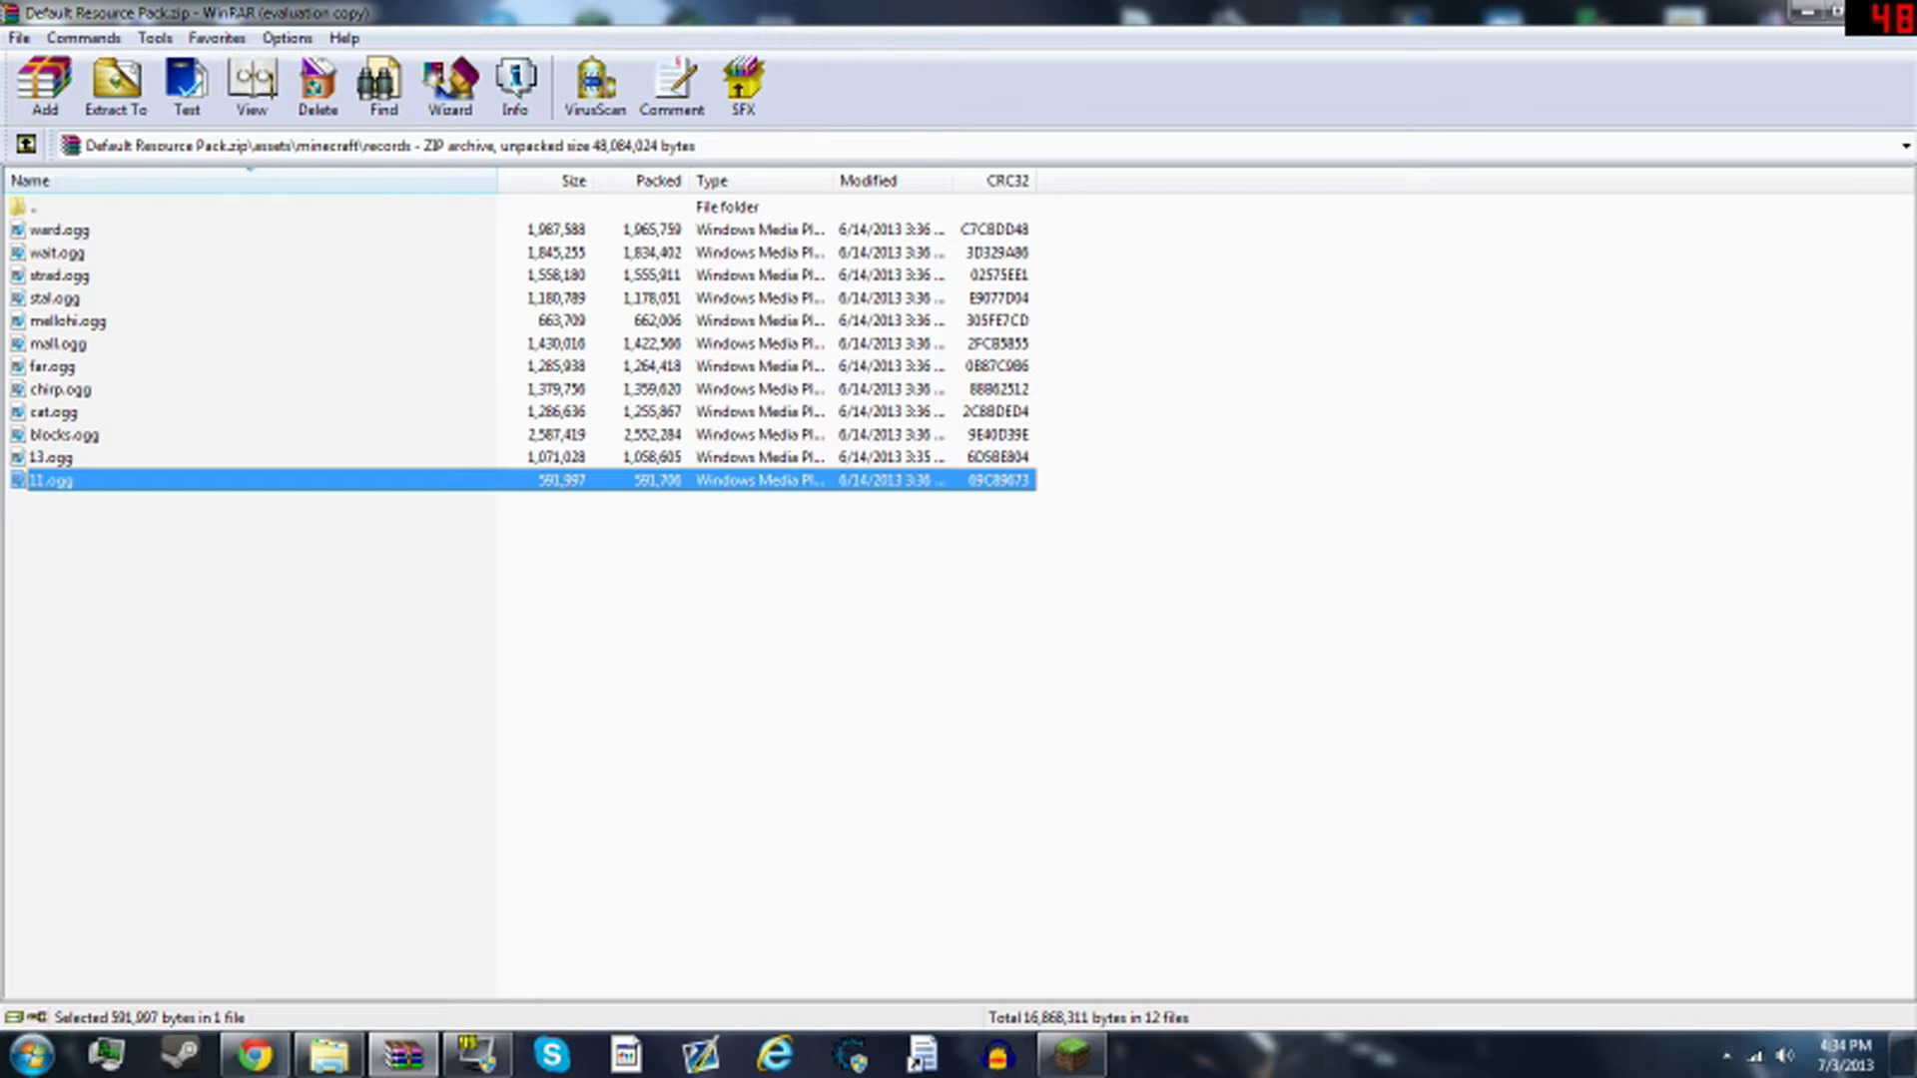
# - Move the Deadmau5 song file higher on the desktop and select it
pyautogui.click(1808, 12)
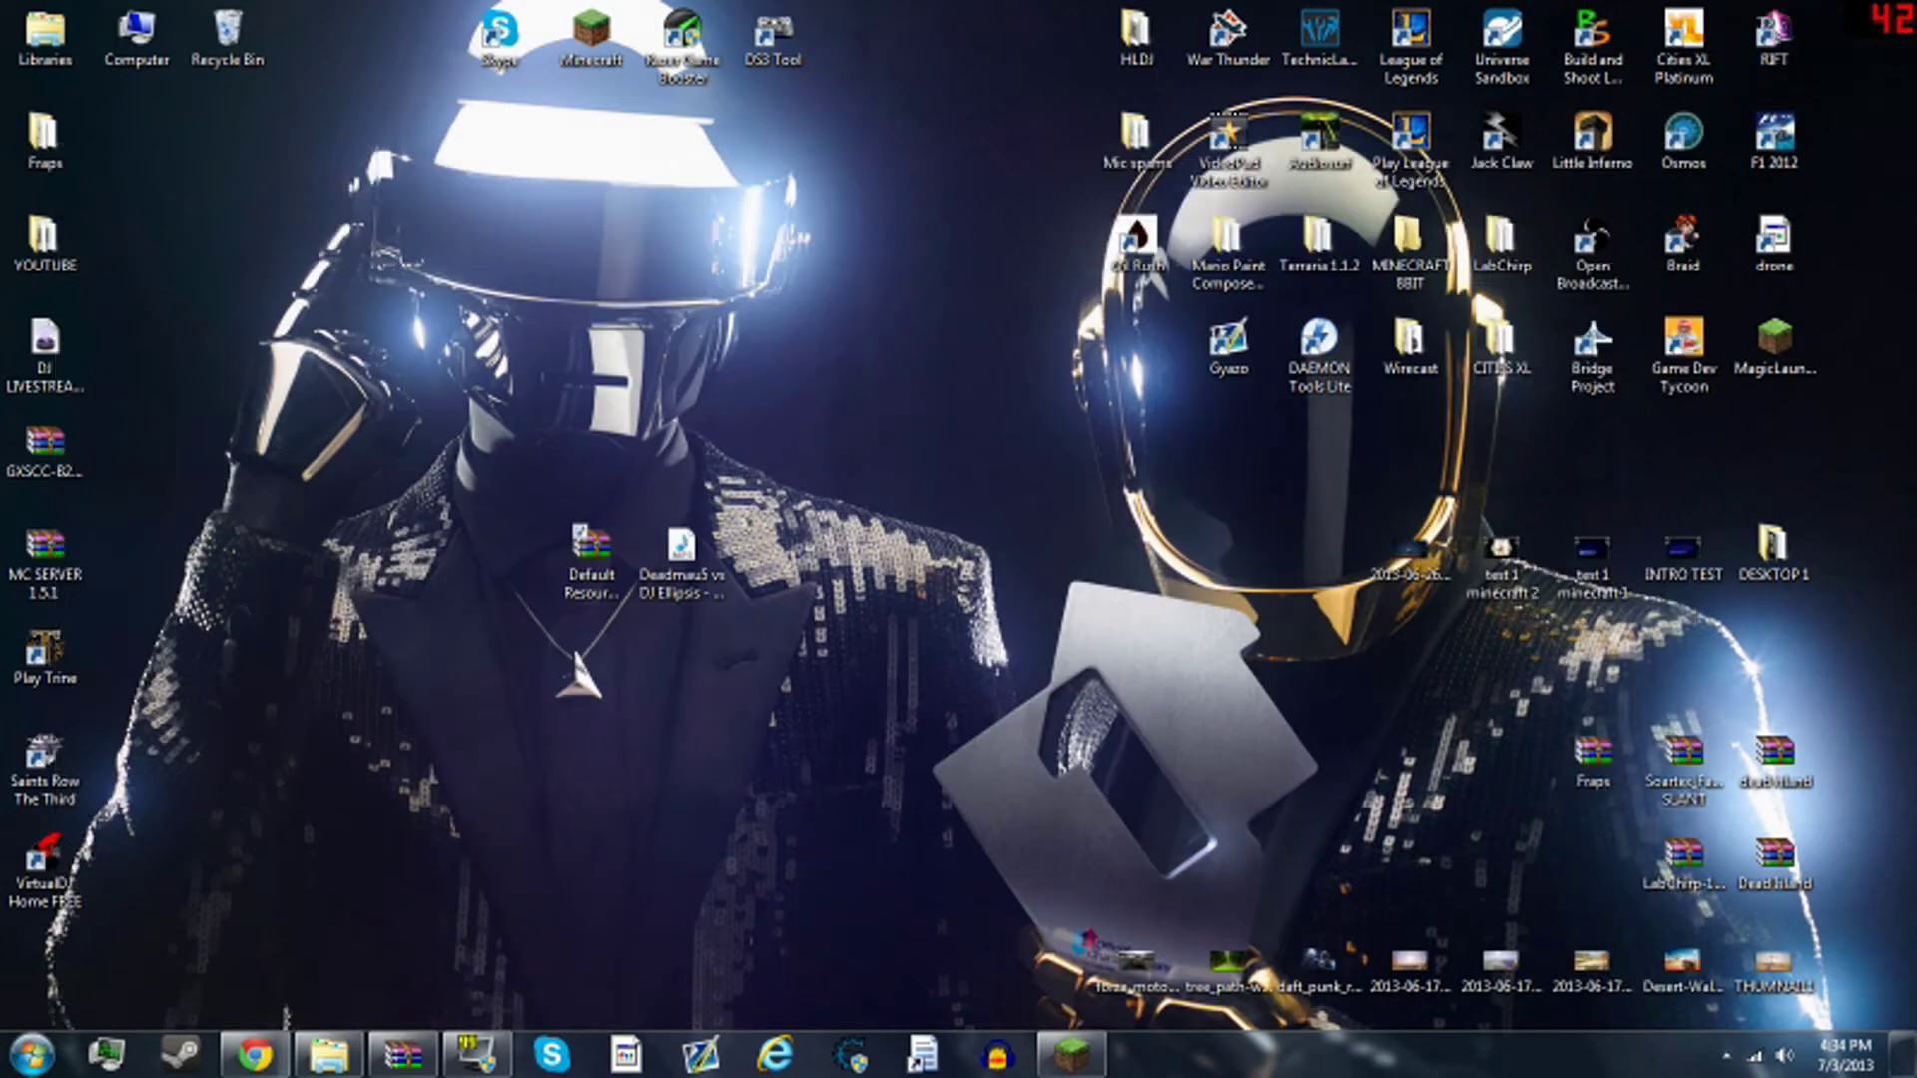
pyautogui.moveTo(681, 549)
pyautogui.mouseDown()
pyautogui.moveTo(699, 491)
pyautogui.moveTo(683, 444)
pyautogui.mouseUp()
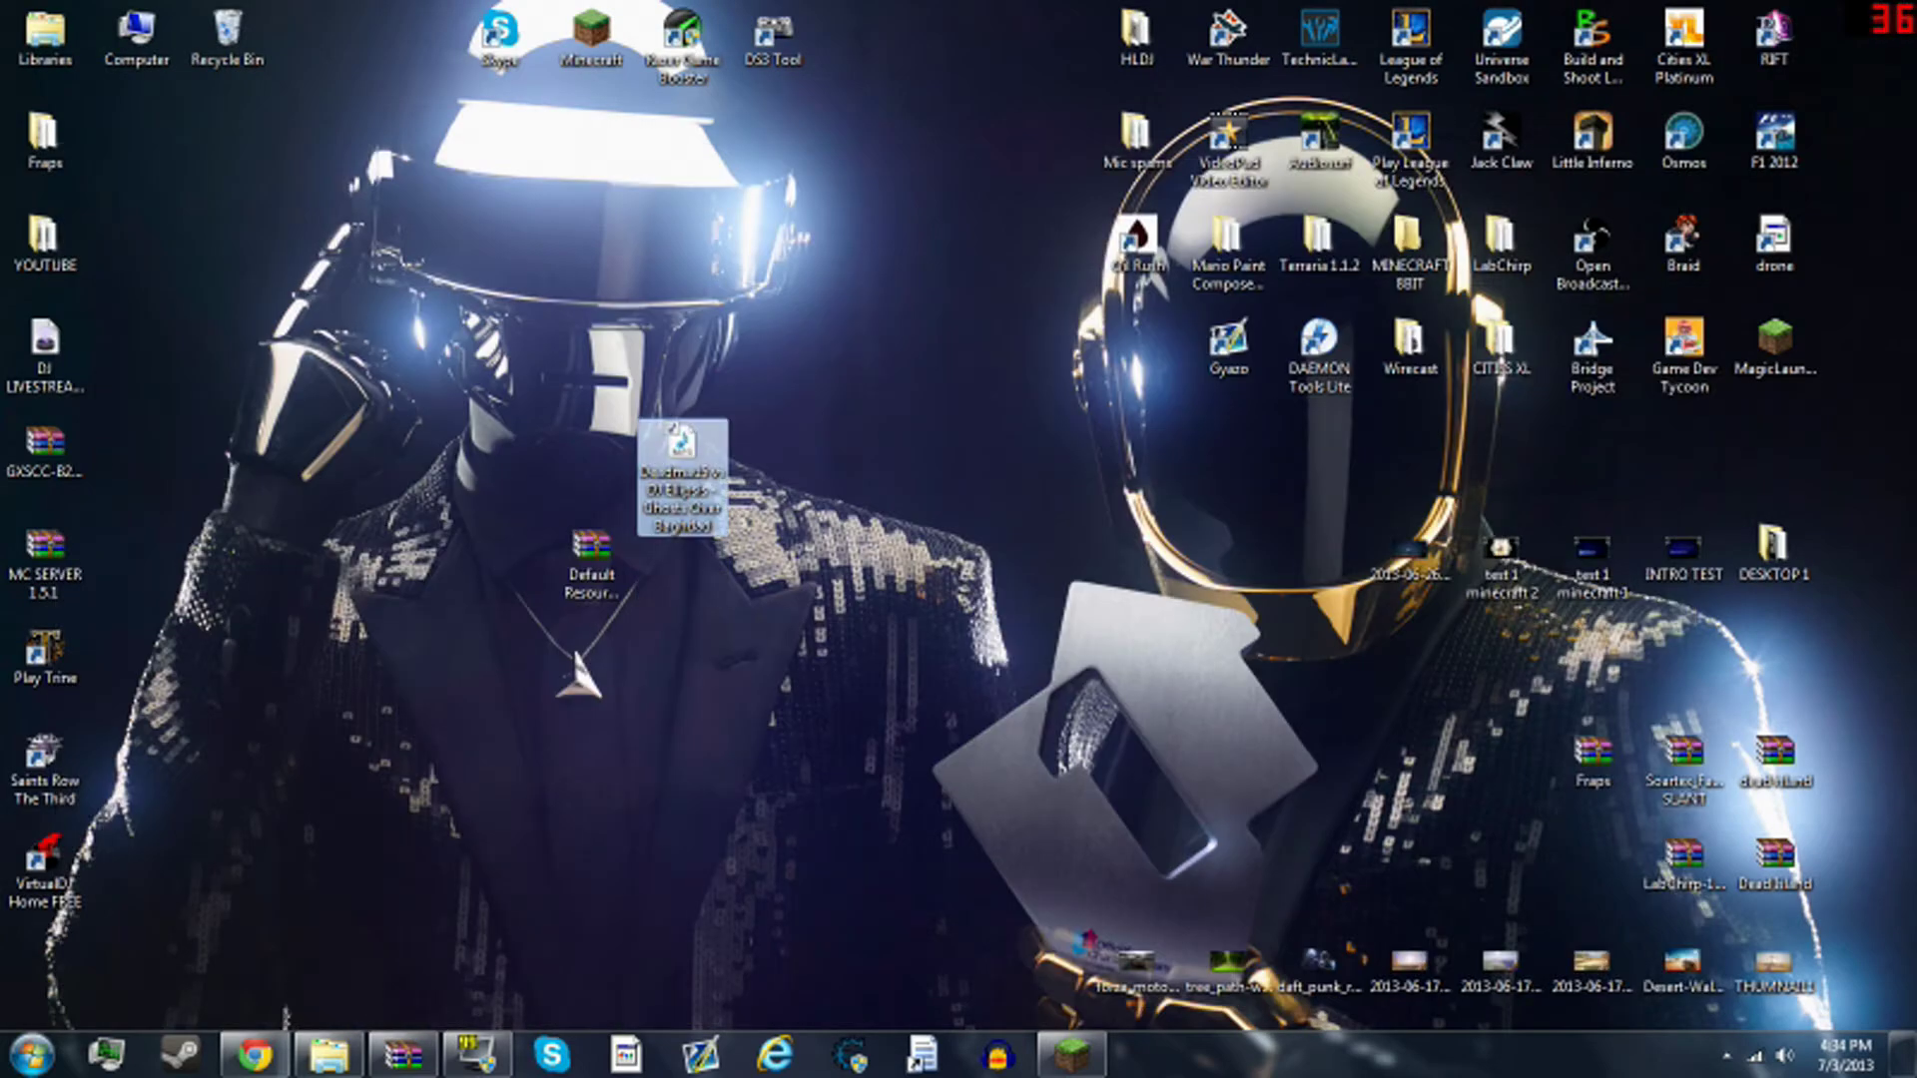
pyautogui.click(404, 1055)
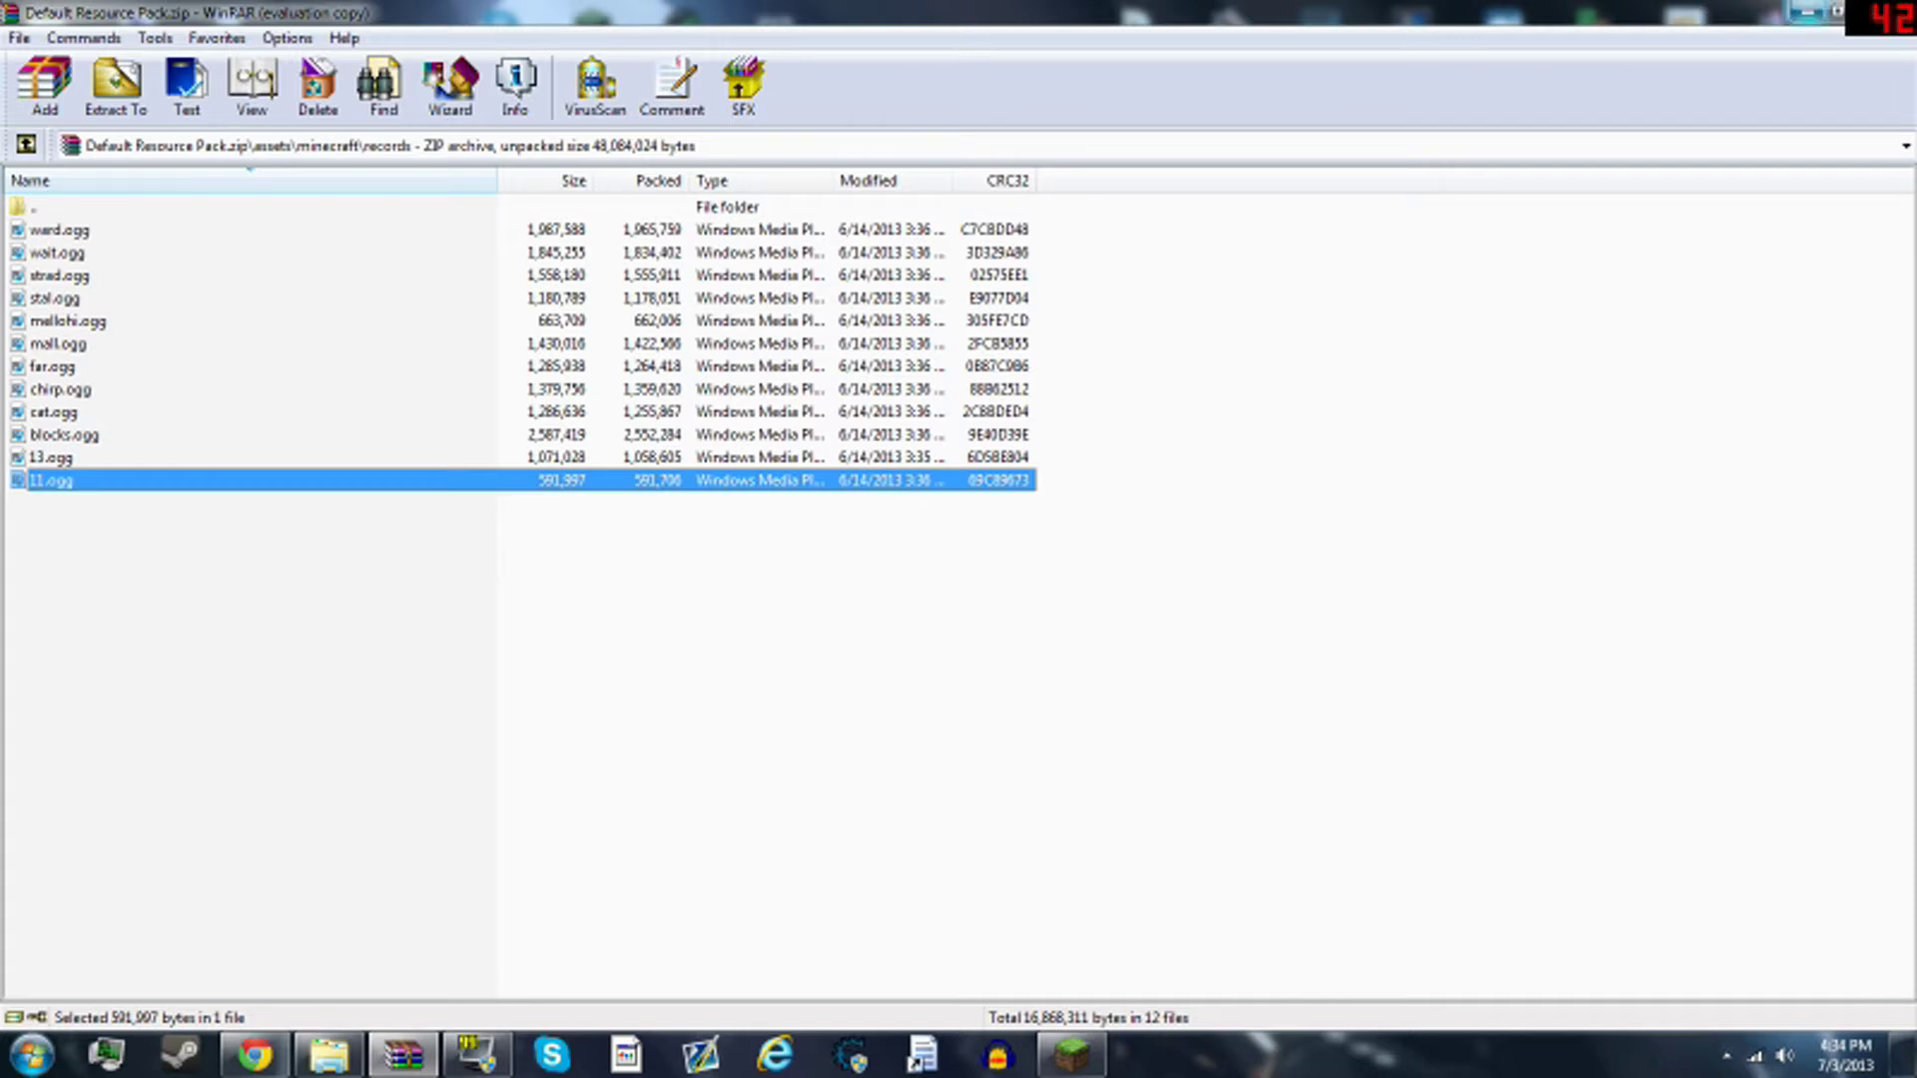
pyautogui.click(1808, 12)
pyautogui.click(709, 487)
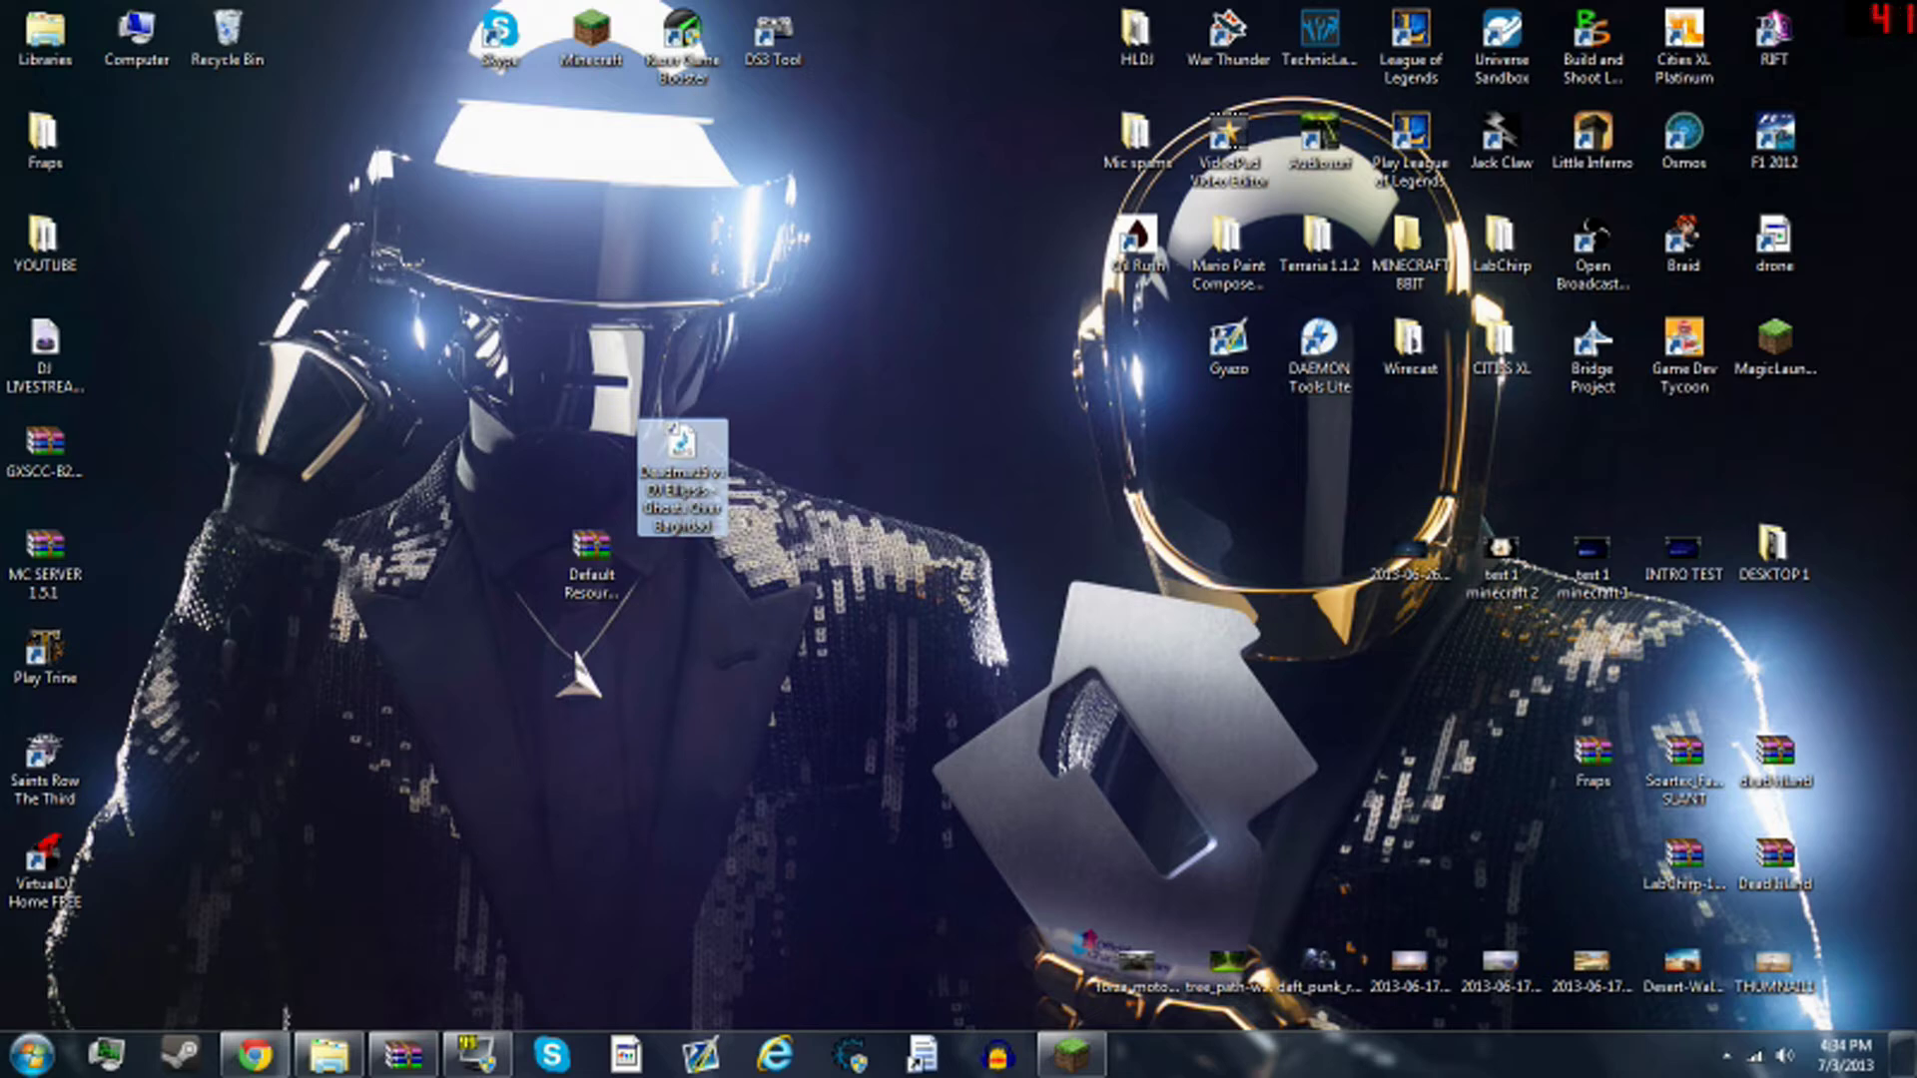
# - In Chrome on online-convert.com, choose Convert to OGG from the audio converter
pyautogui.click(255, 1053)
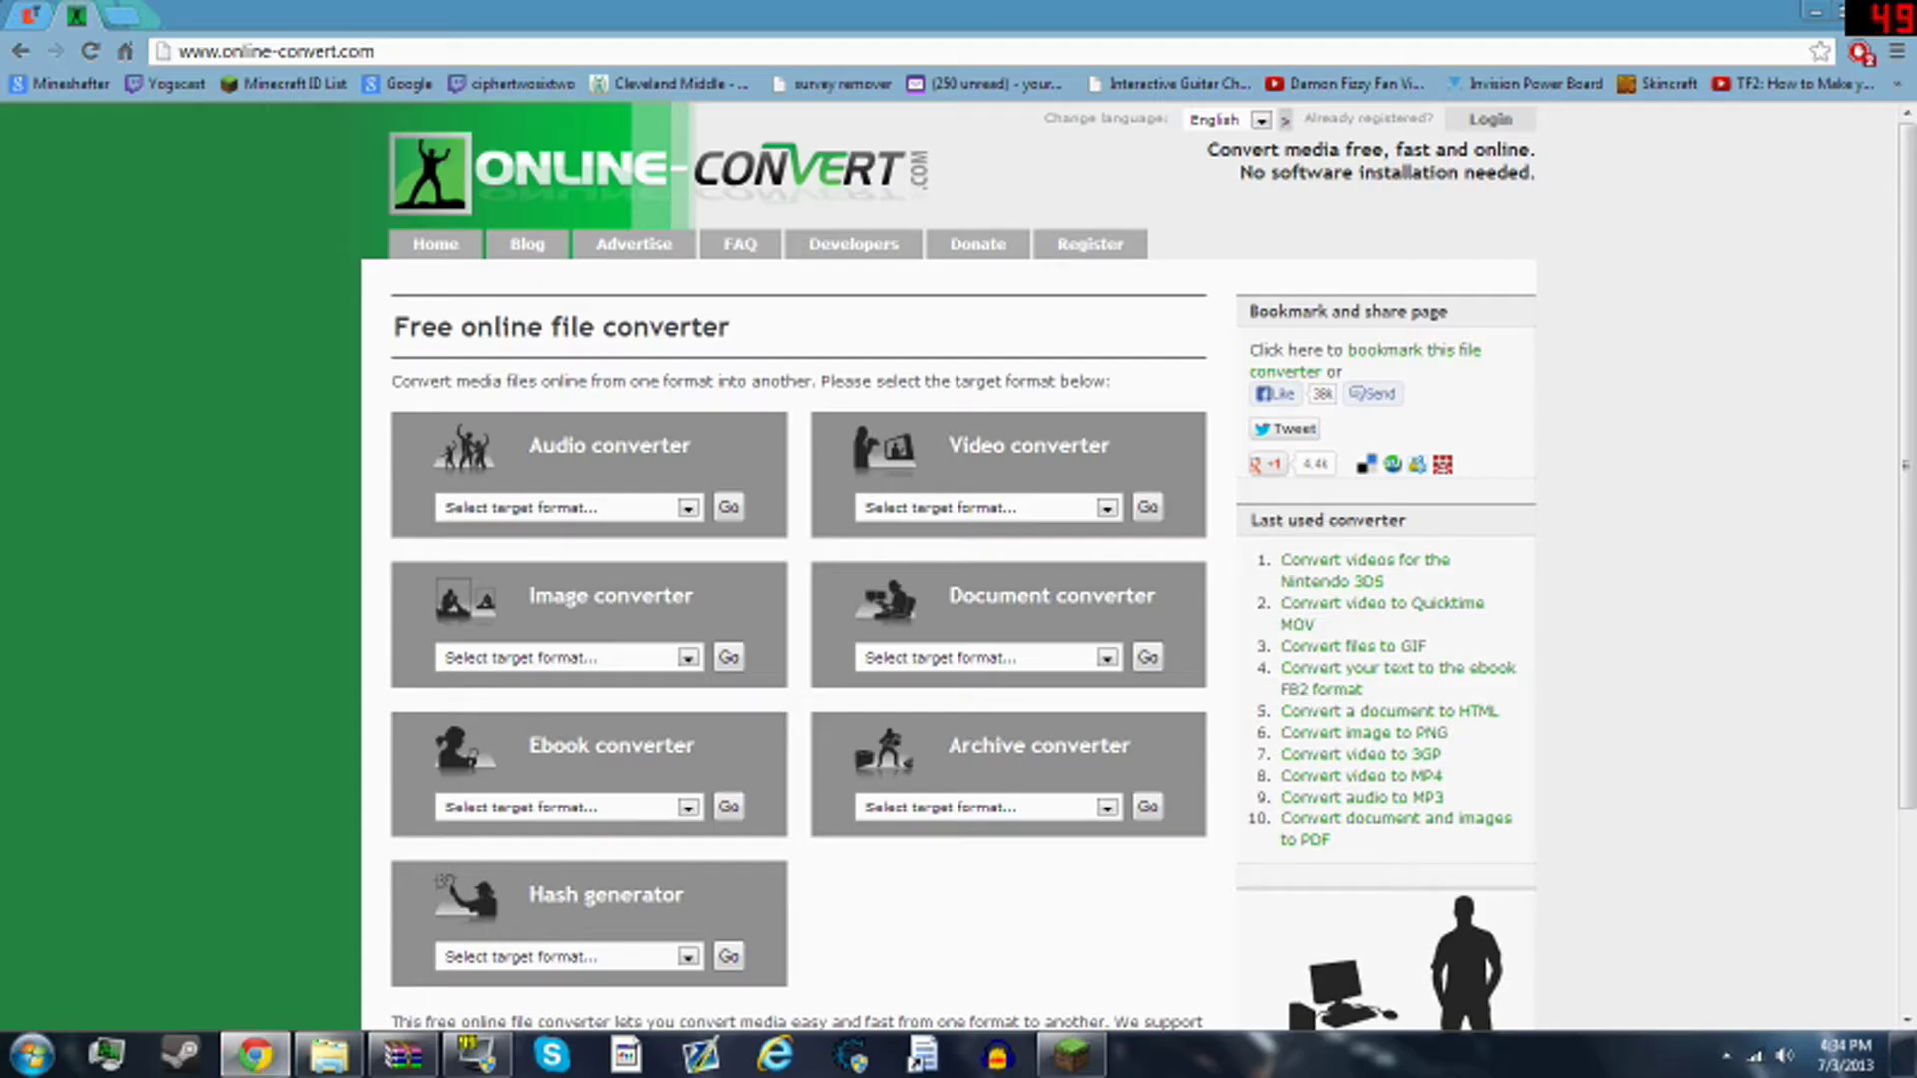
pyautogui.click(178, 51)
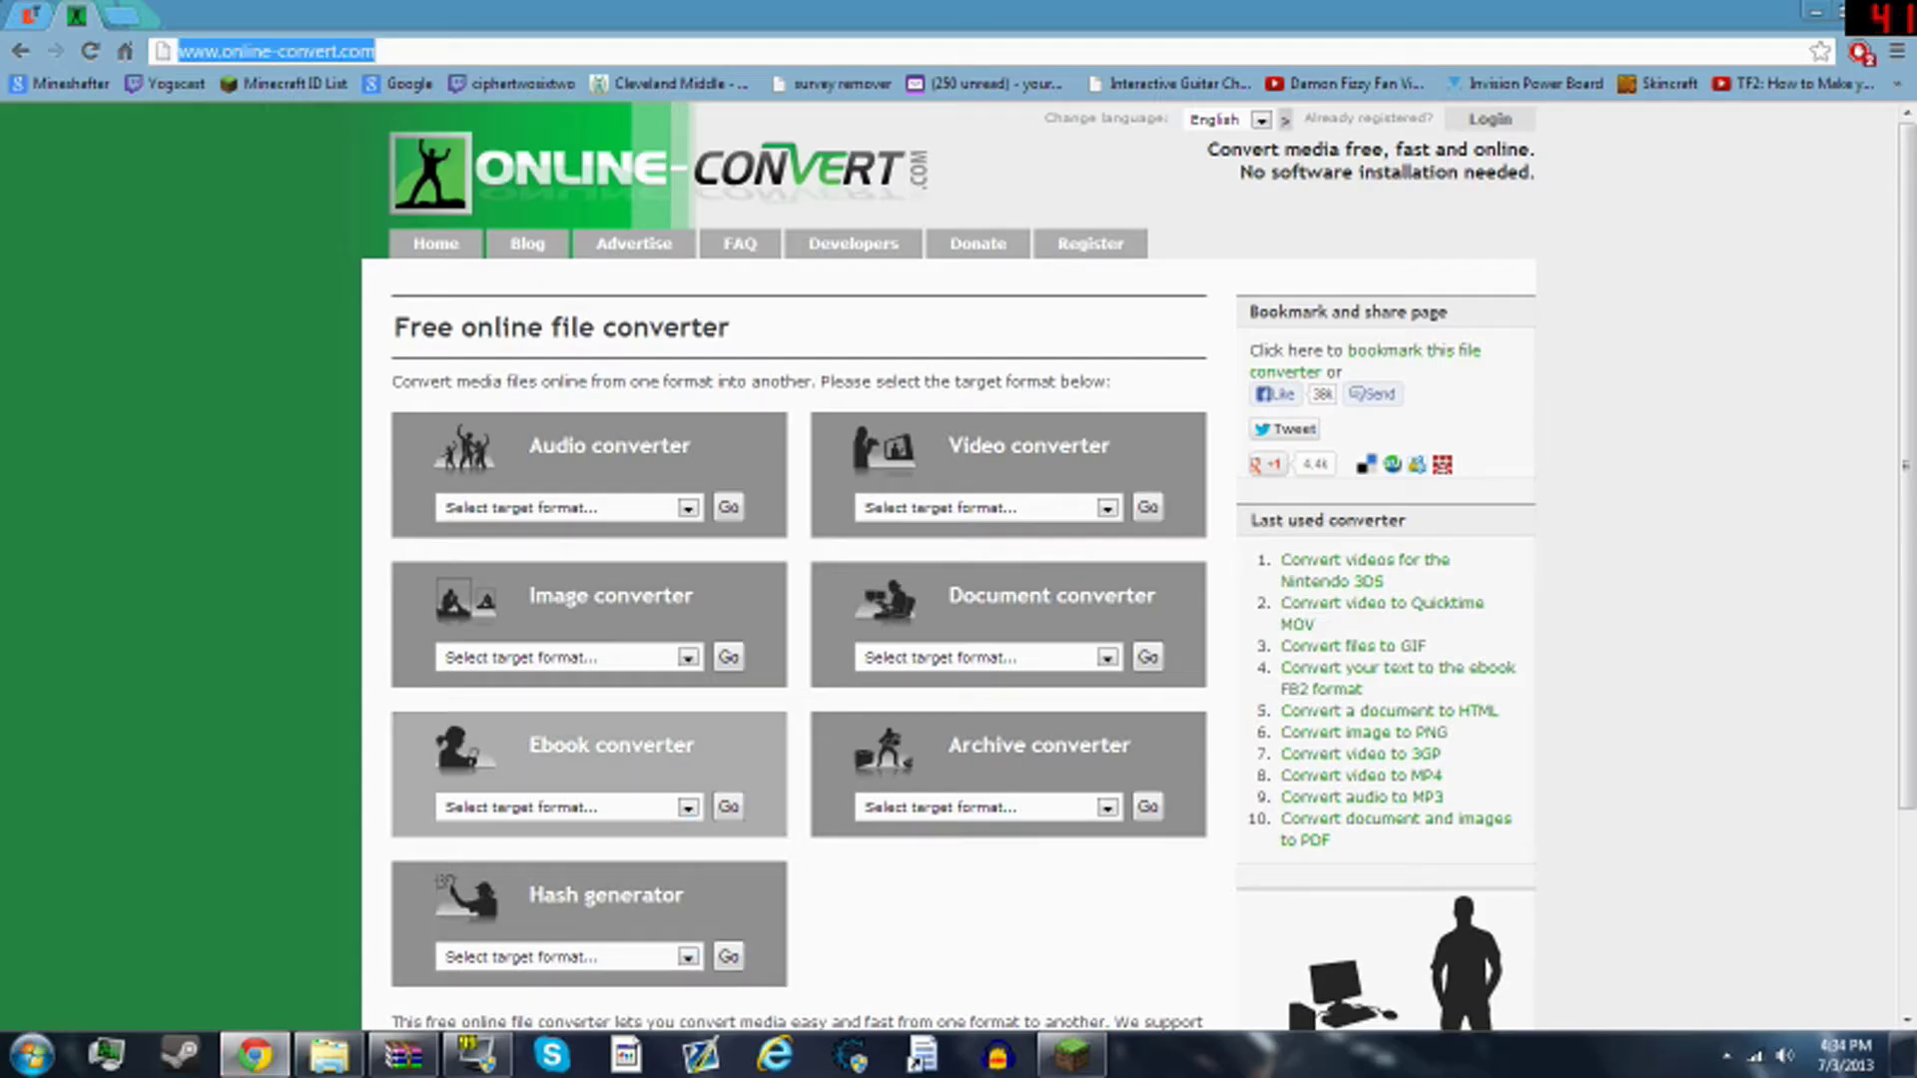
pyautogui.click(590, 459)
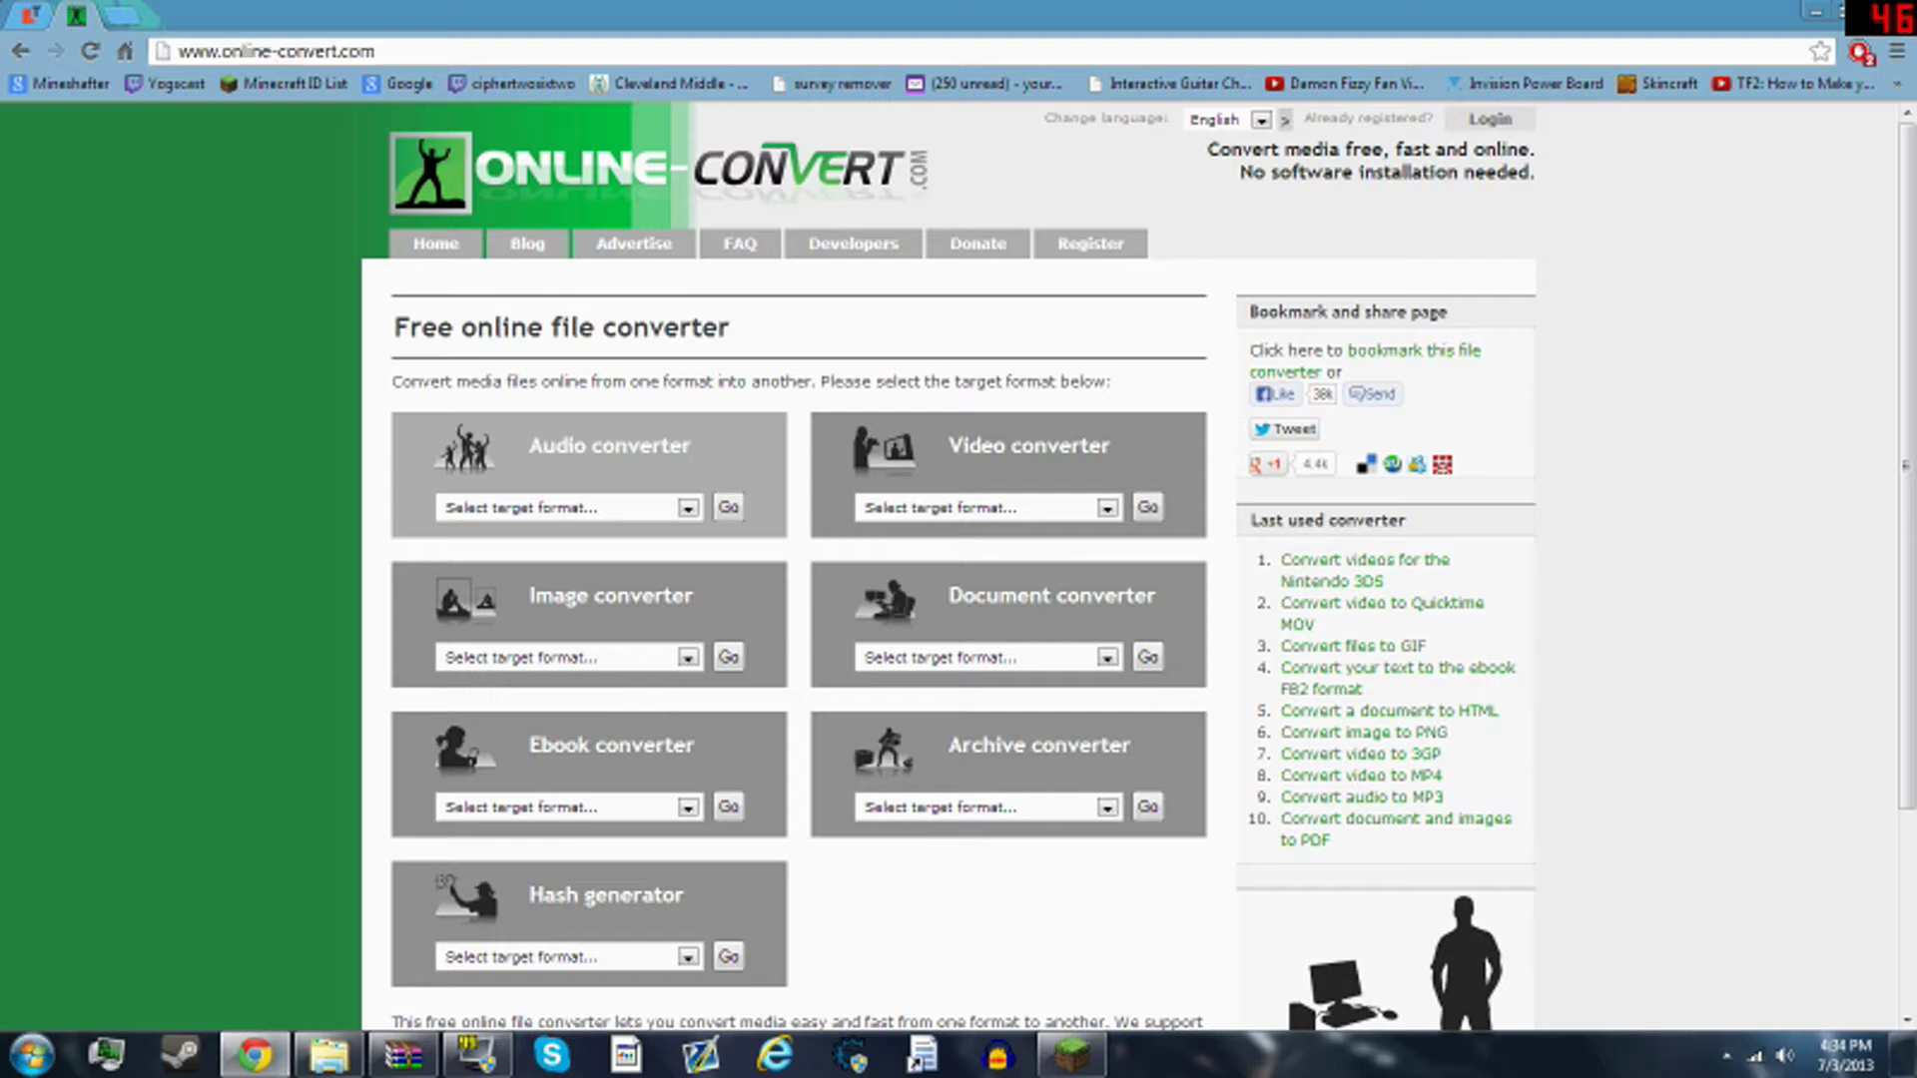
pyautogui.click(689, 508)
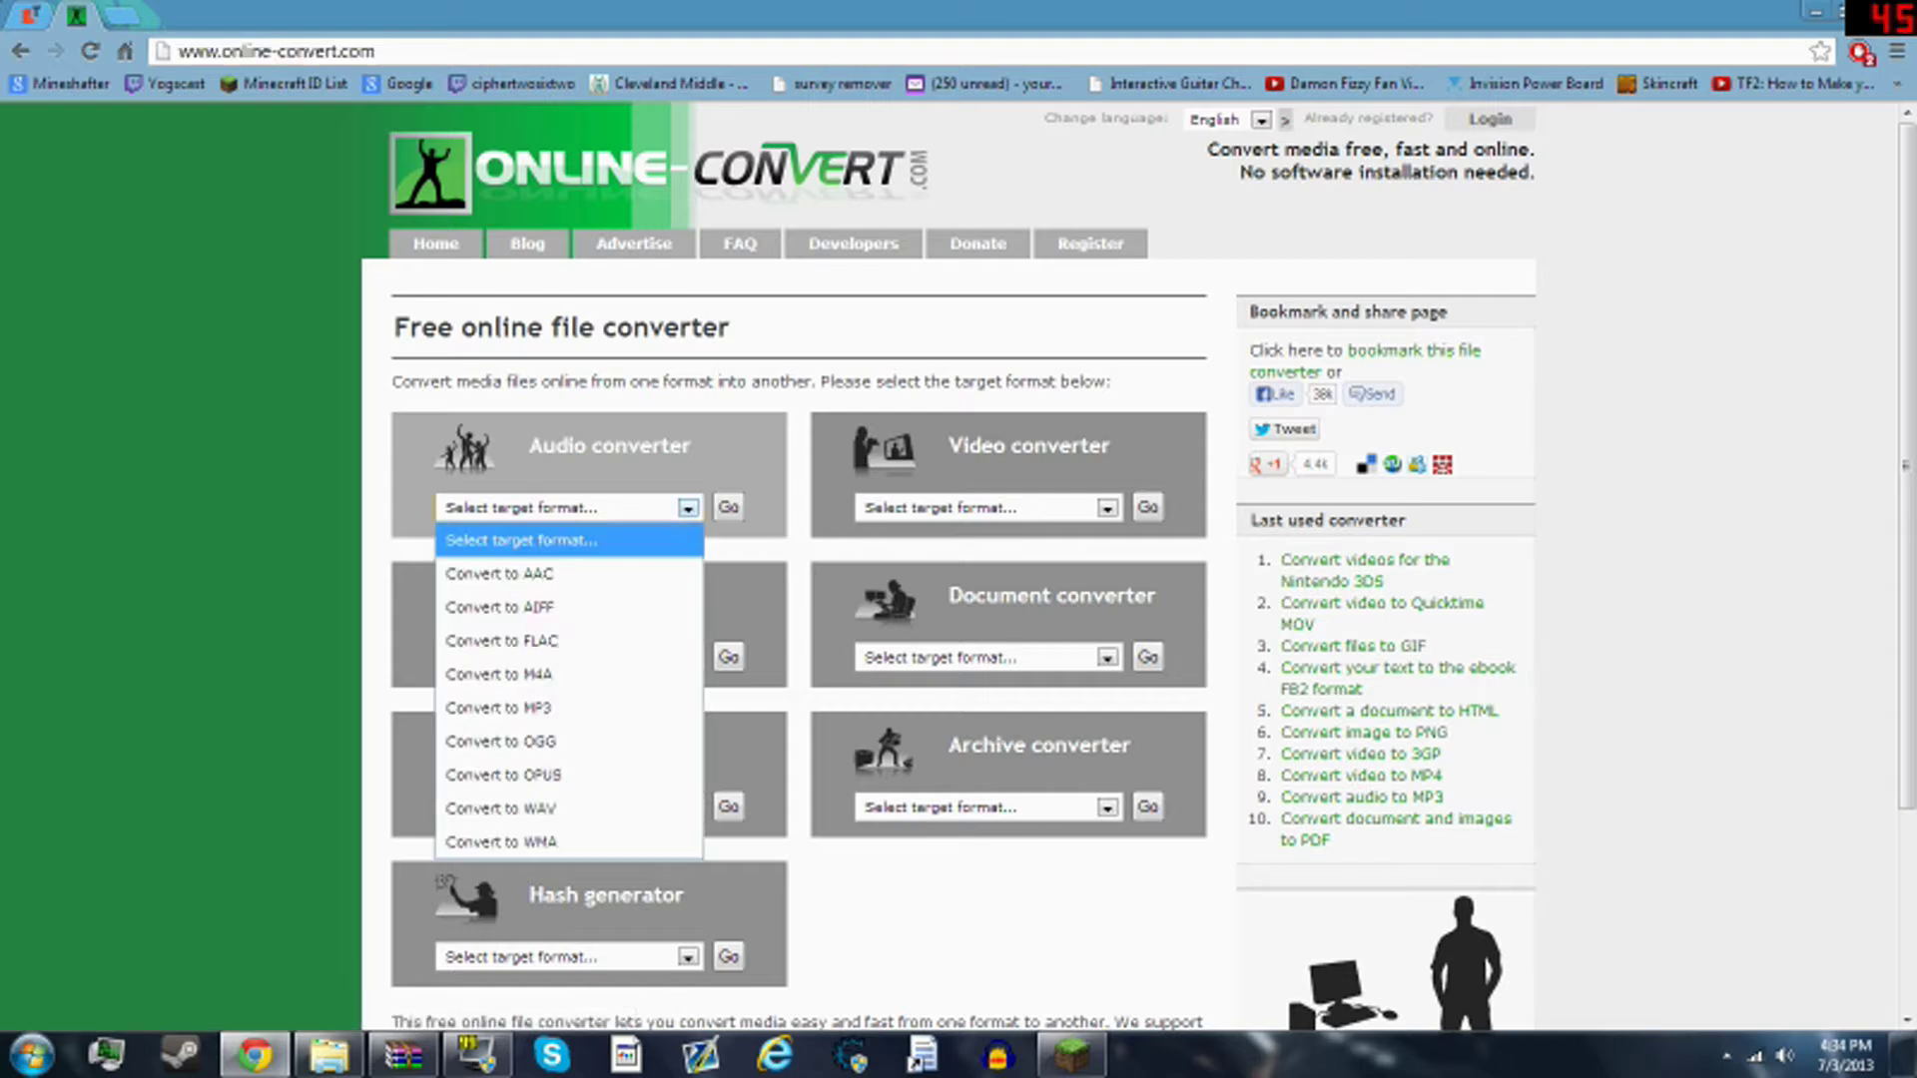
pyautogui.click(509, 741)
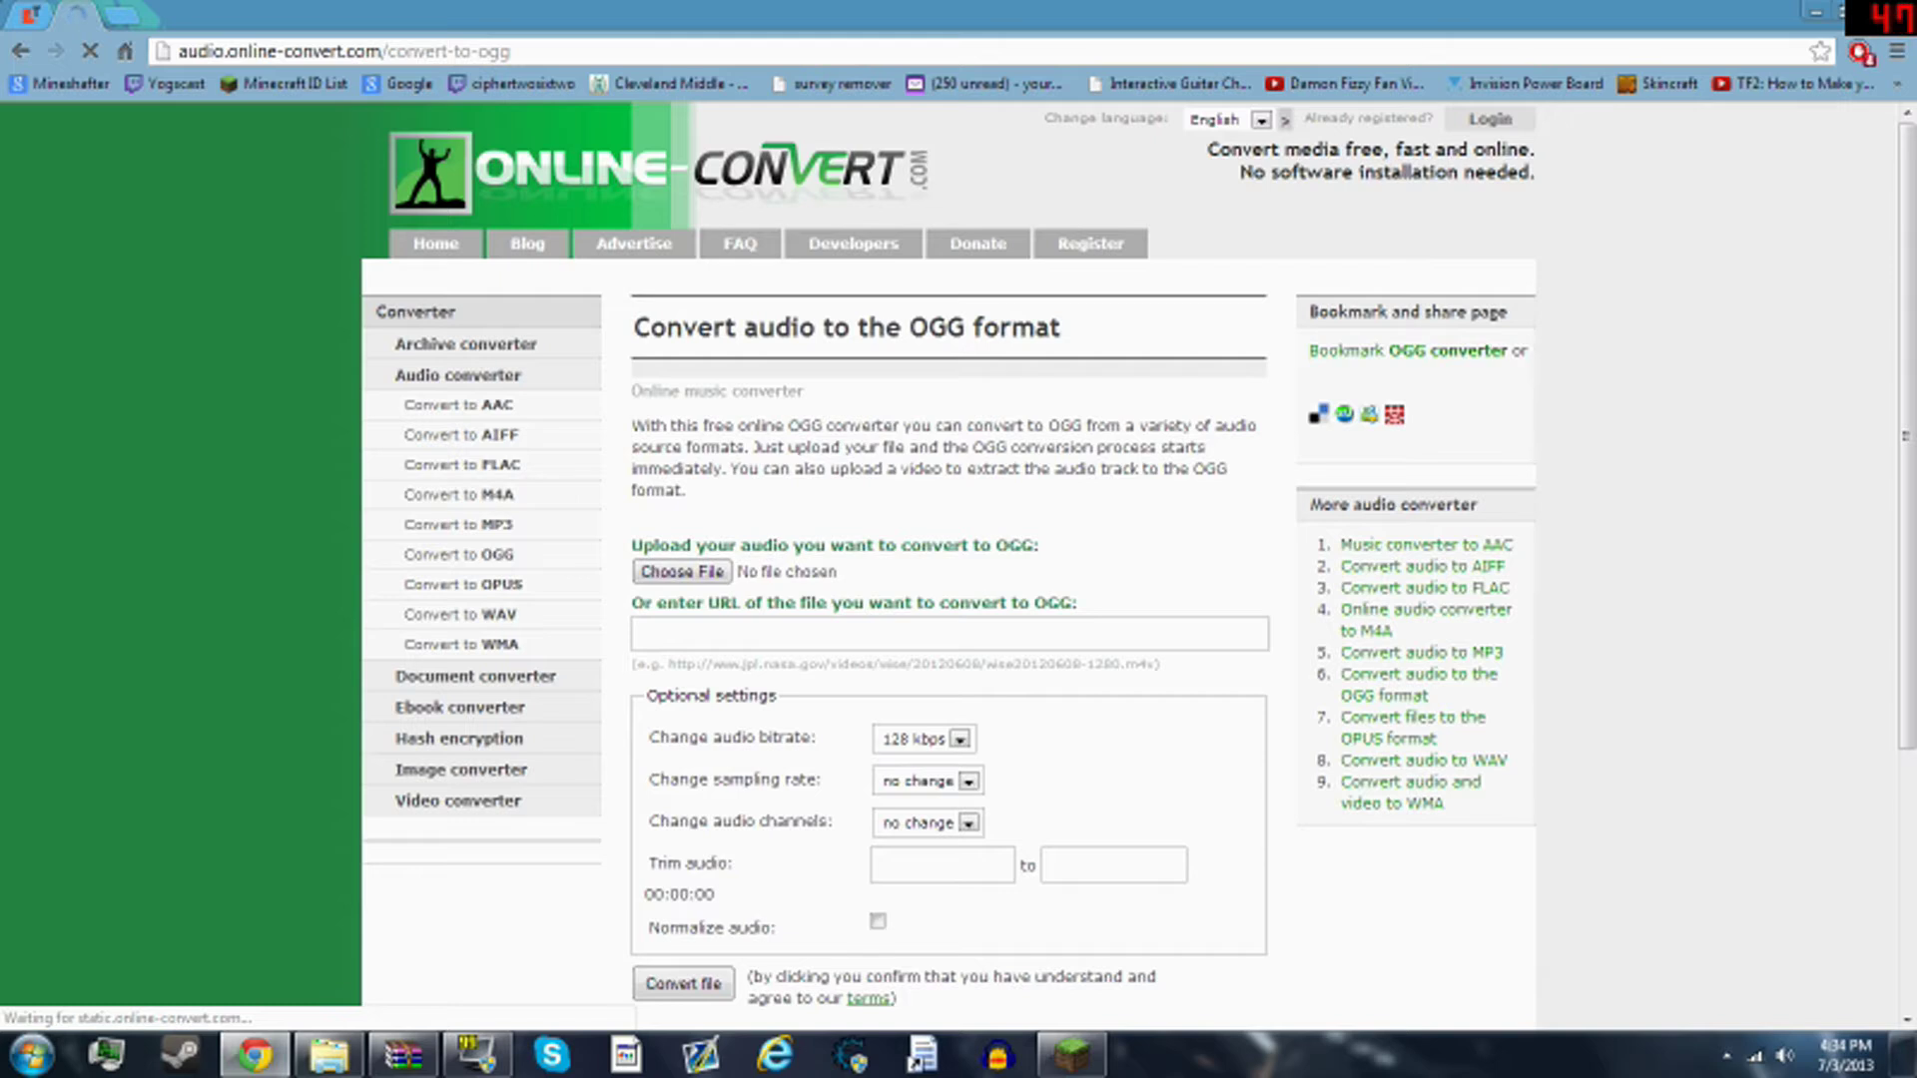
# - Snap Chrome to half the screen, upload the Deadmau5 MP3, and convert it to OGG
pyautogui.press('super+Down')
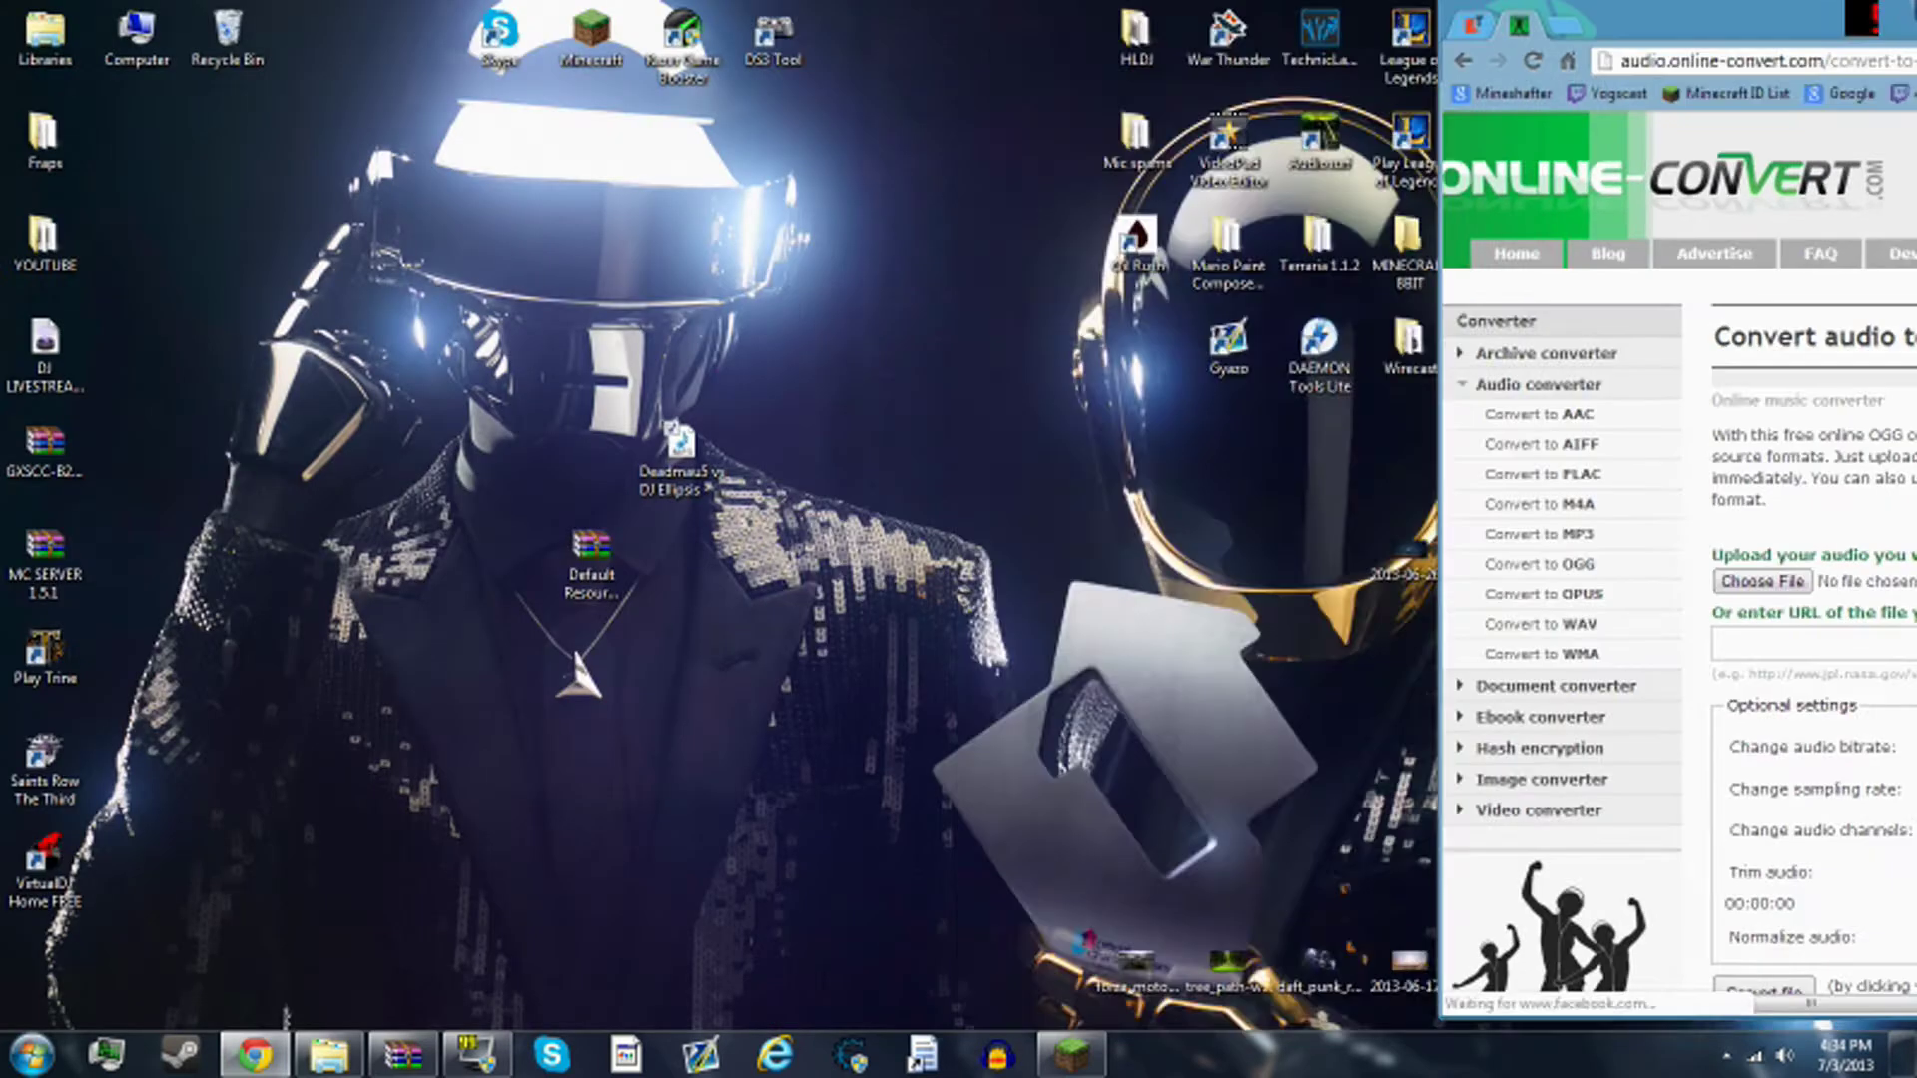
pyautogui.moveTo(681, 446)
pyautogui.mouseDown()
pyautogui.moveTo(769, 451)
pyautogui.moveTo(1317, 605)
pyautogui.moveTo(1058, 585)
pyautogui.moveTo(739, 439)
pyautogui.moveTo(1307, 595)
pyautogui.mouseUp()
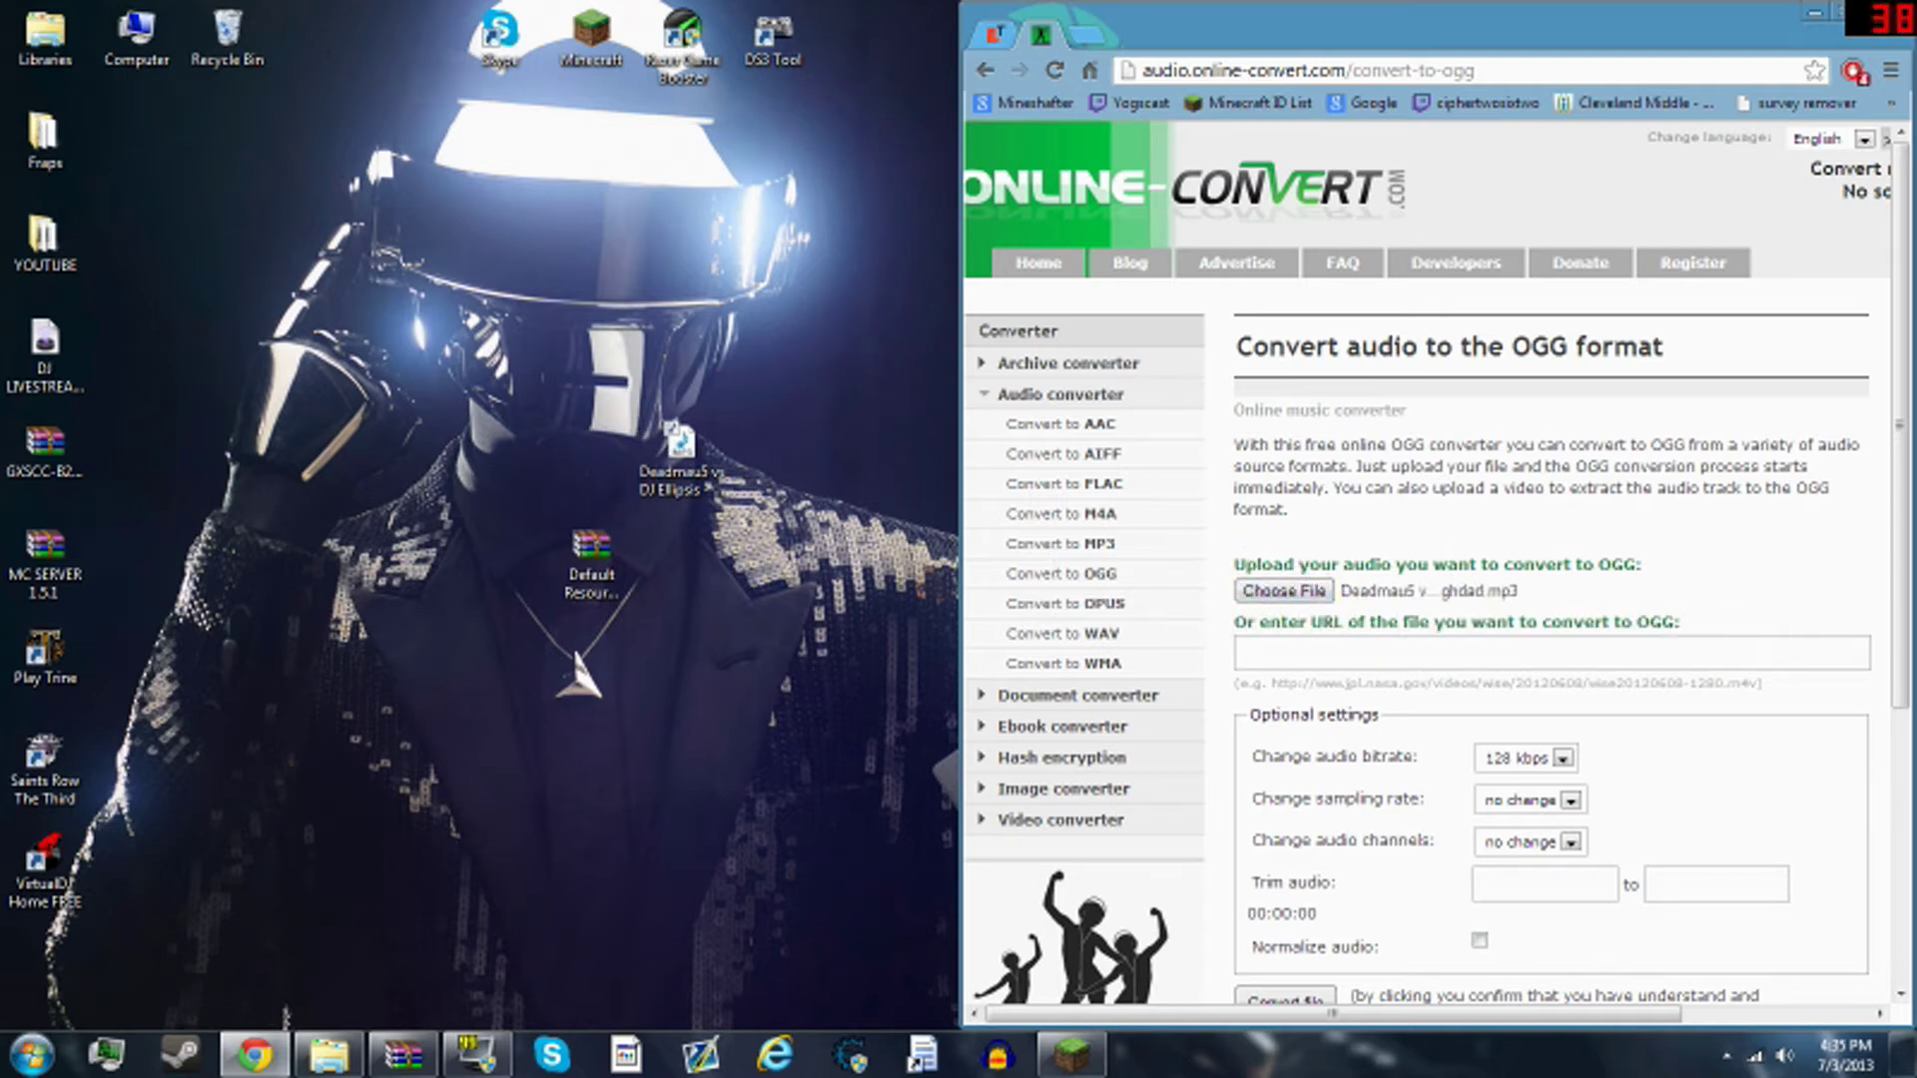
pyautogui.scroll(-3, 1418, 595)
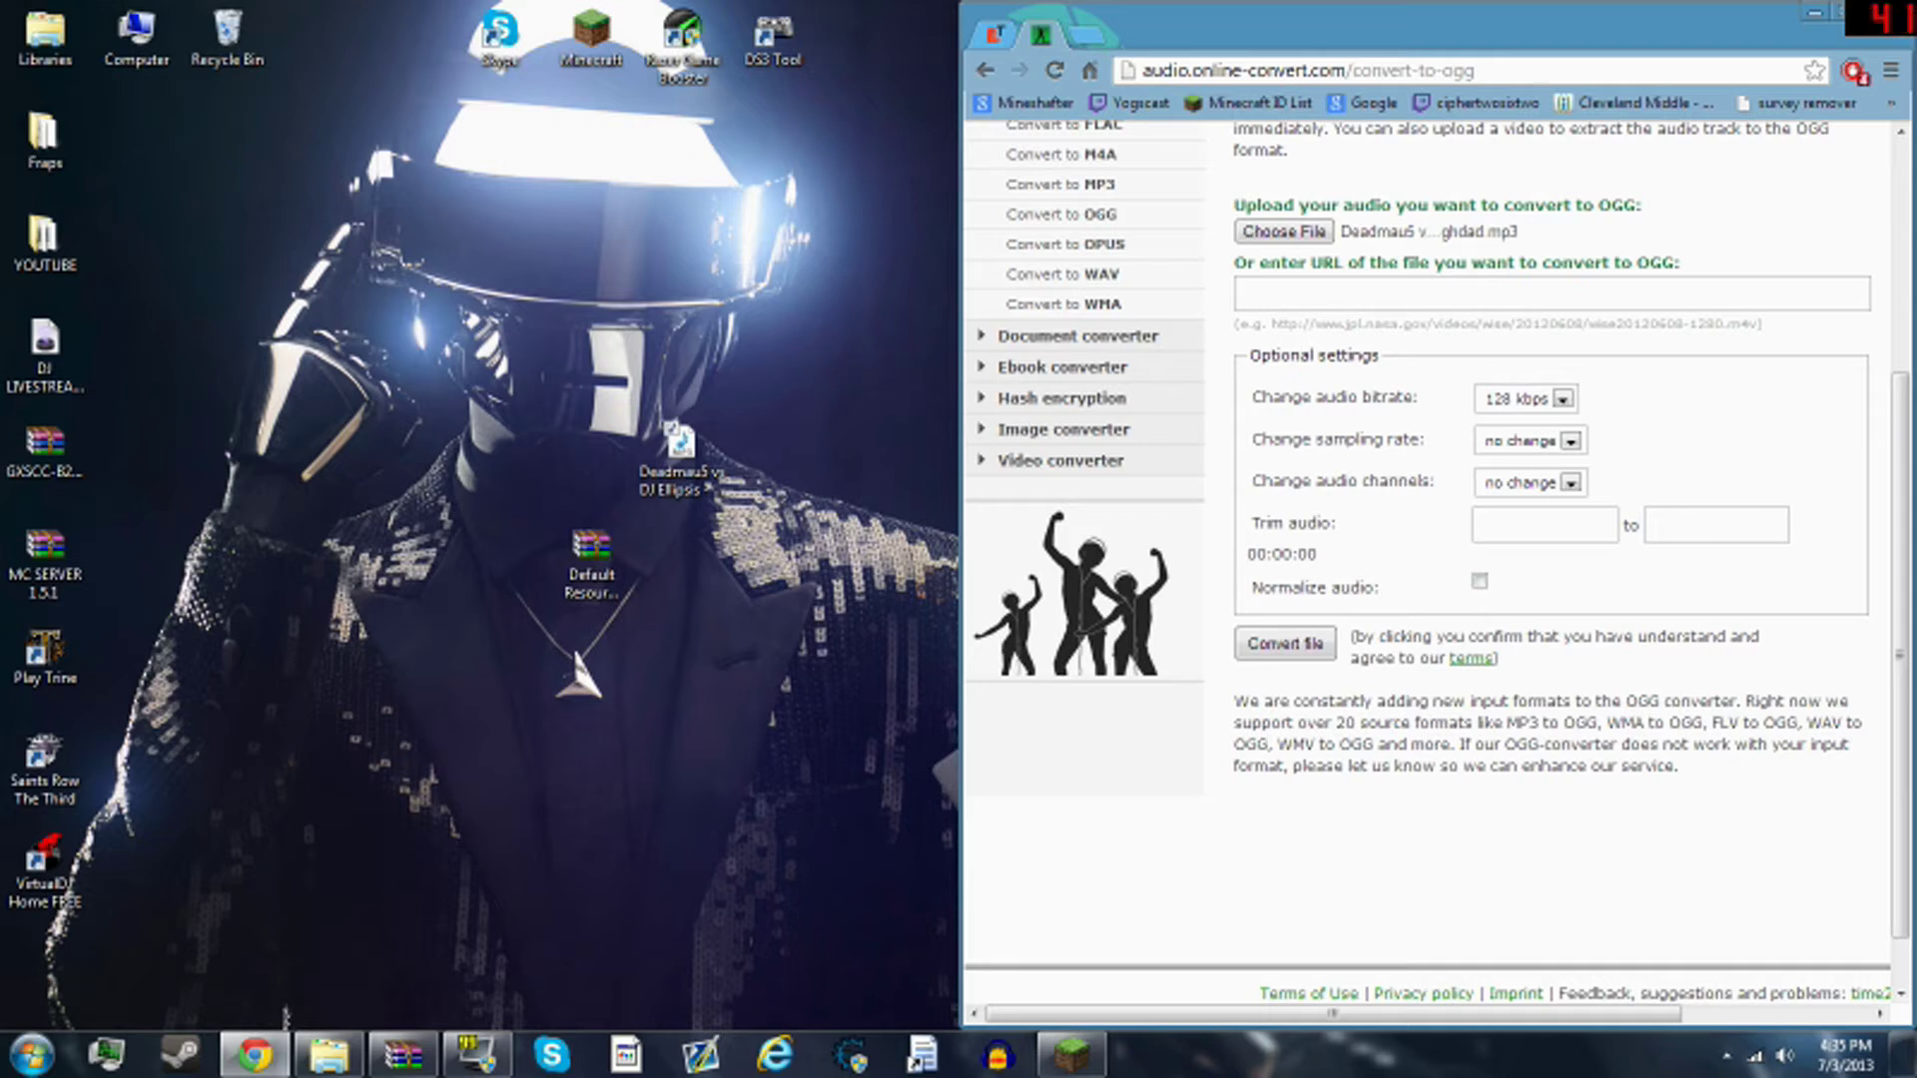
pyautogui.click(1285, 643)
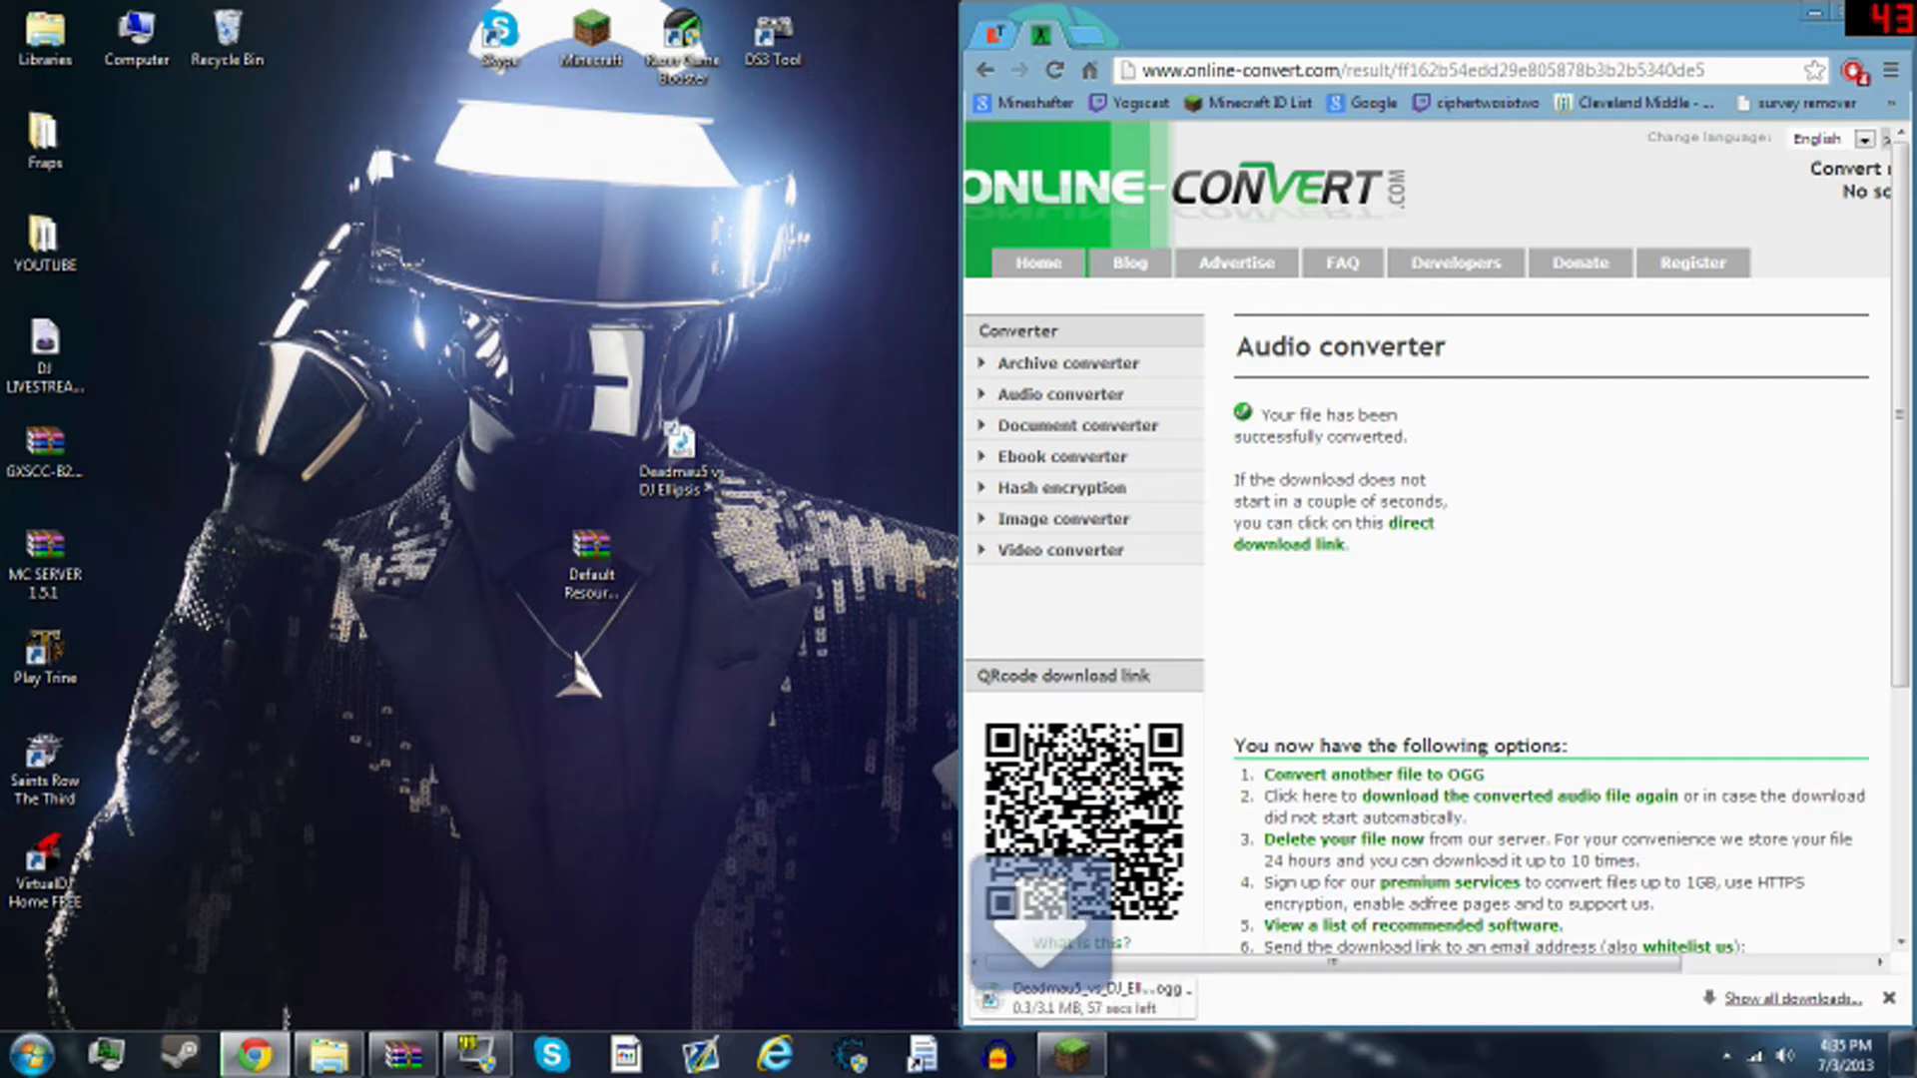
# - Add the downloaded Deadmau5 OGG to the records folder and delete the original 11.ogg
pyautogui.moveTo(402, 1056)
pyautogui.click(403, 938)
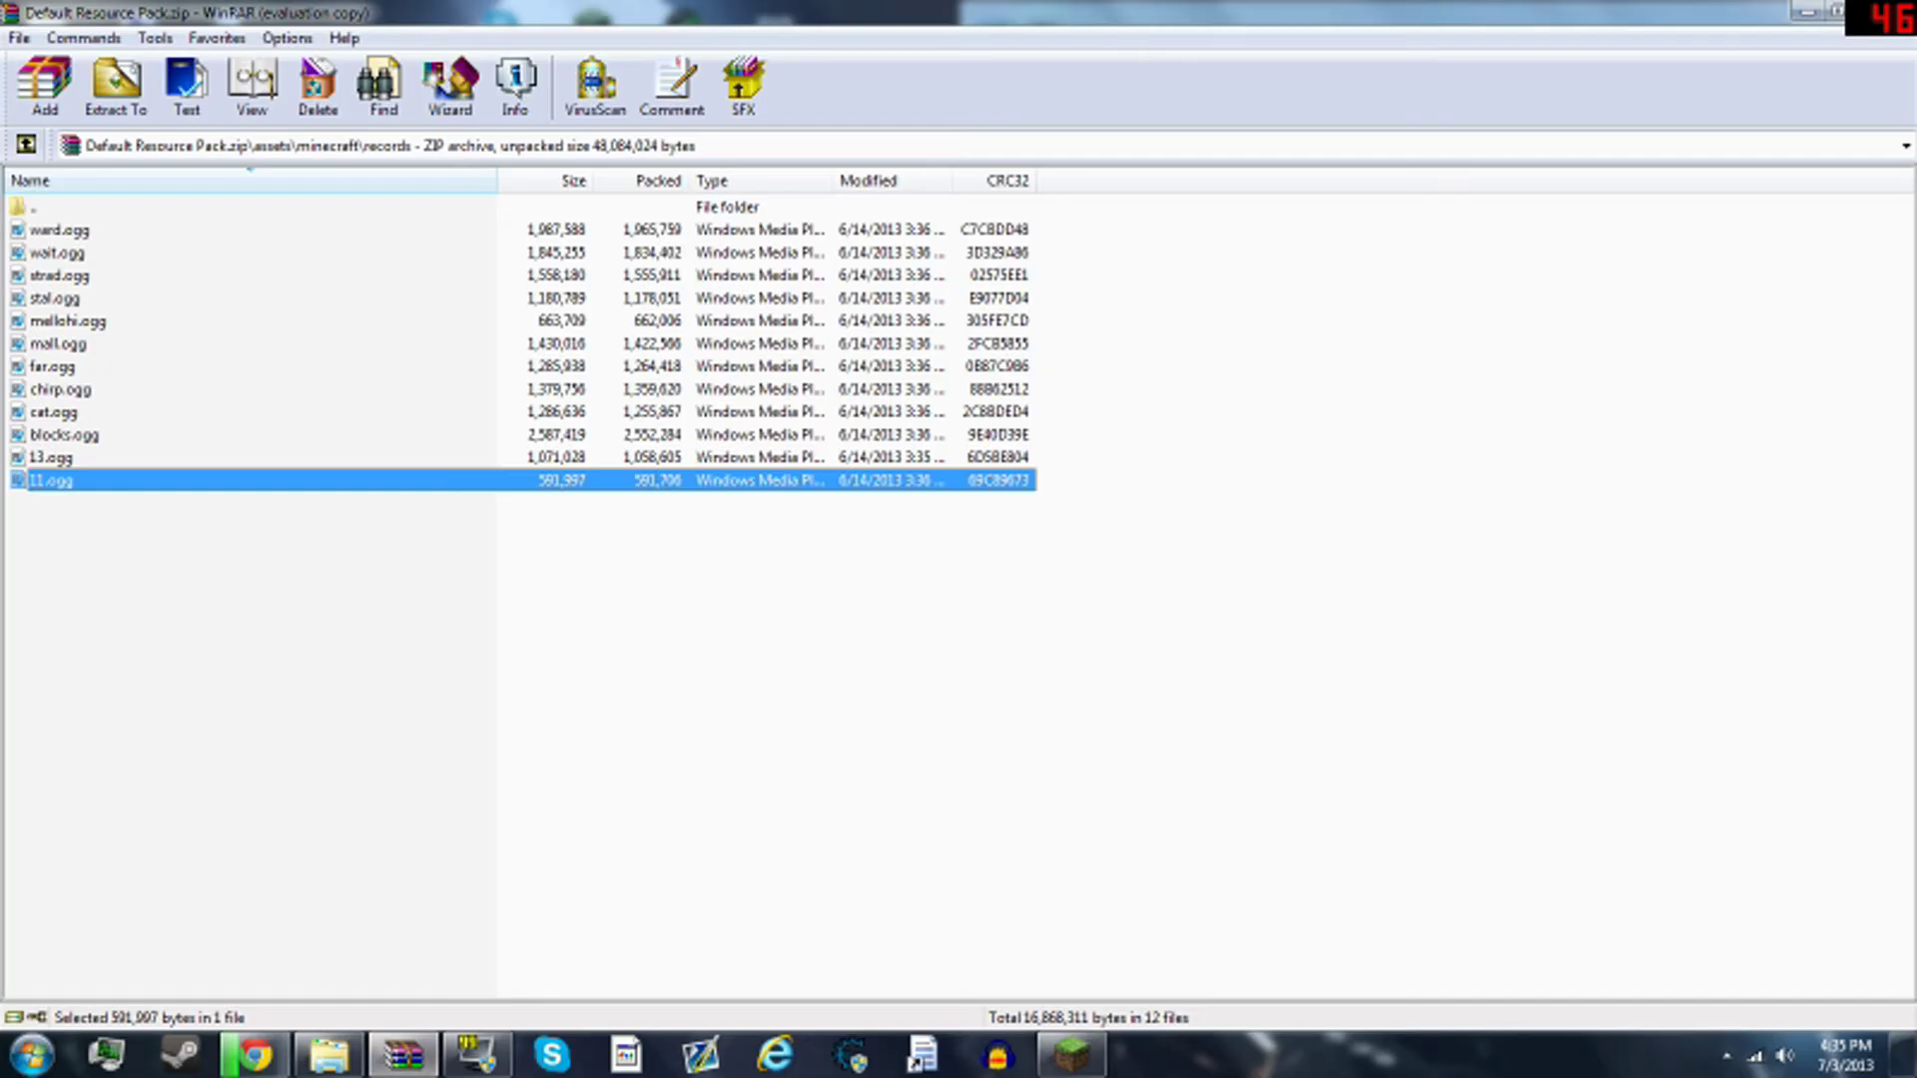
pyautogui.moveTo(599, 10)
pyautogui.mouseDown()
pyautogui.moveTo(999, 10)
pyautogui.moveTo(0, 299)
pyautogui.mouseUp()
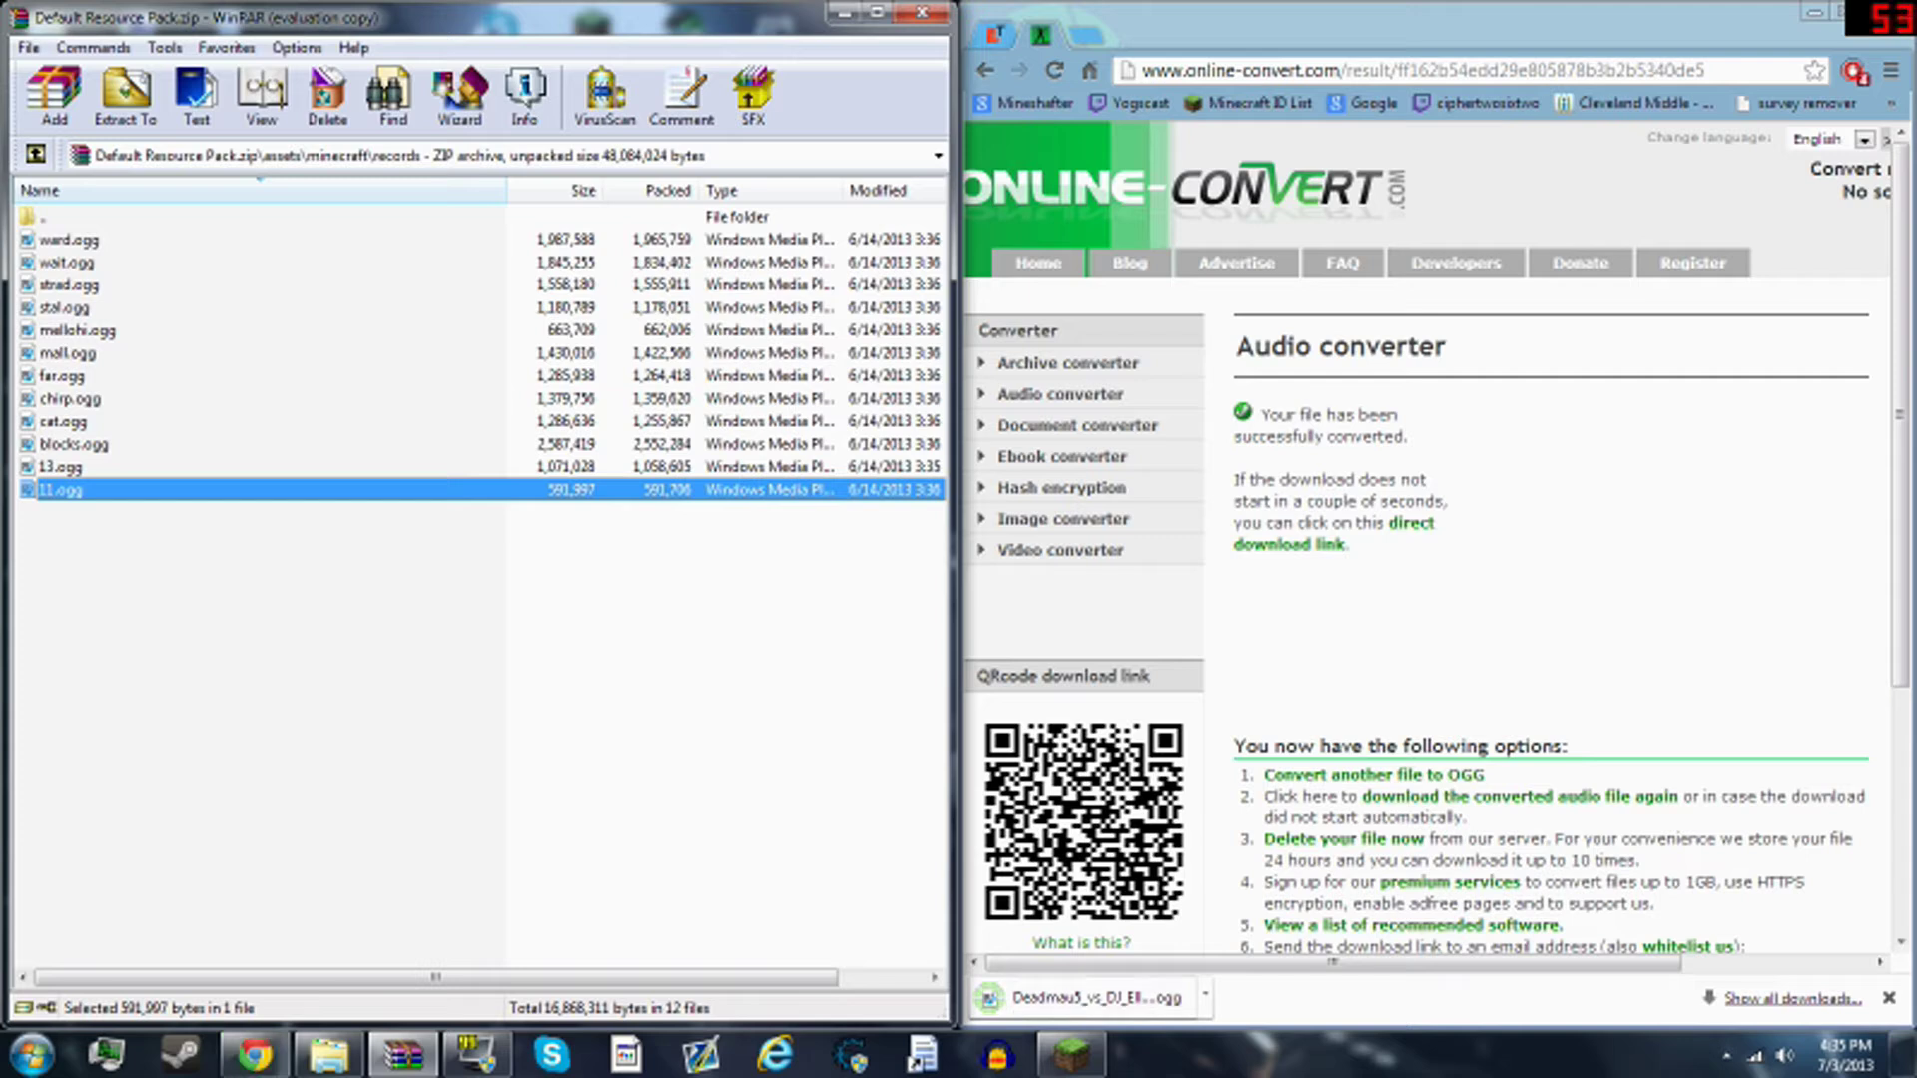
pyautogui.scroll(-1, 1428, 599)
pyautogui.moveTo(1084, 997); pyautogui.dragTo(400, 499)
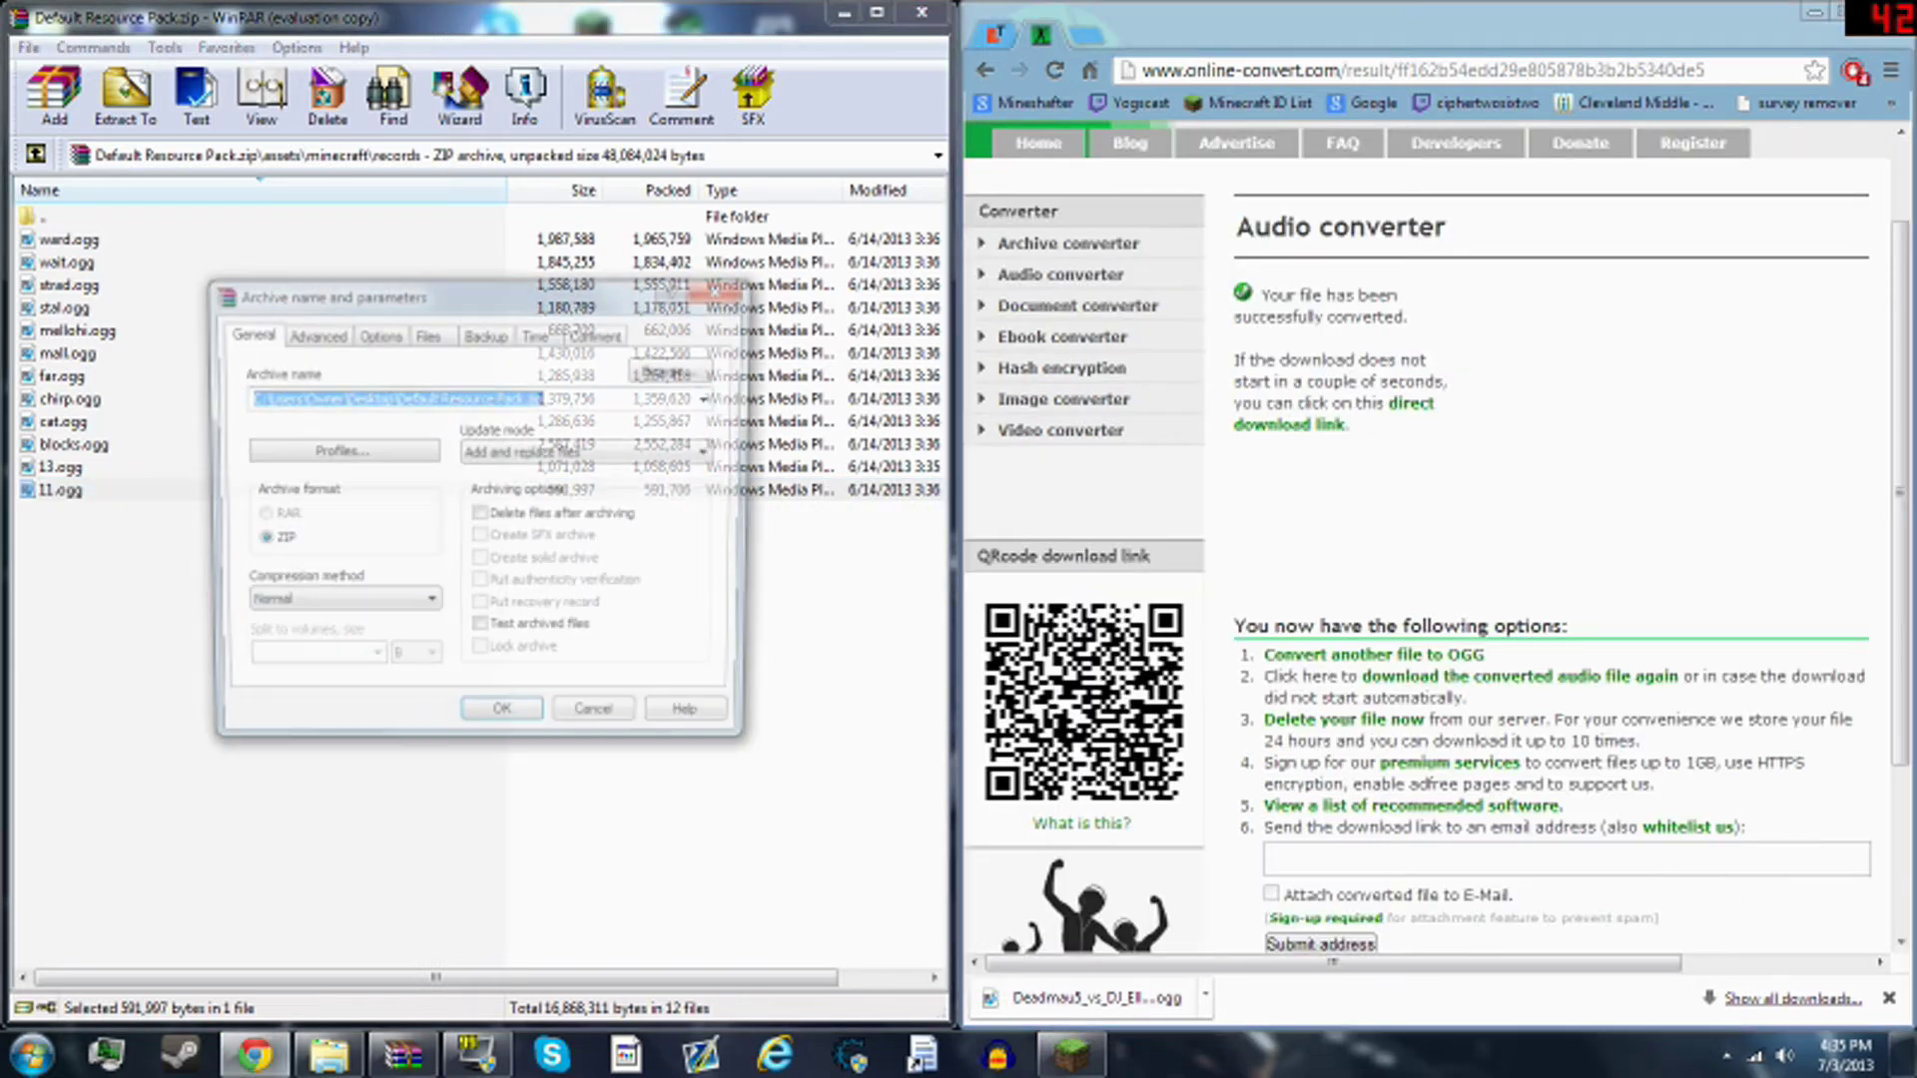
pyautogui.press('Return')
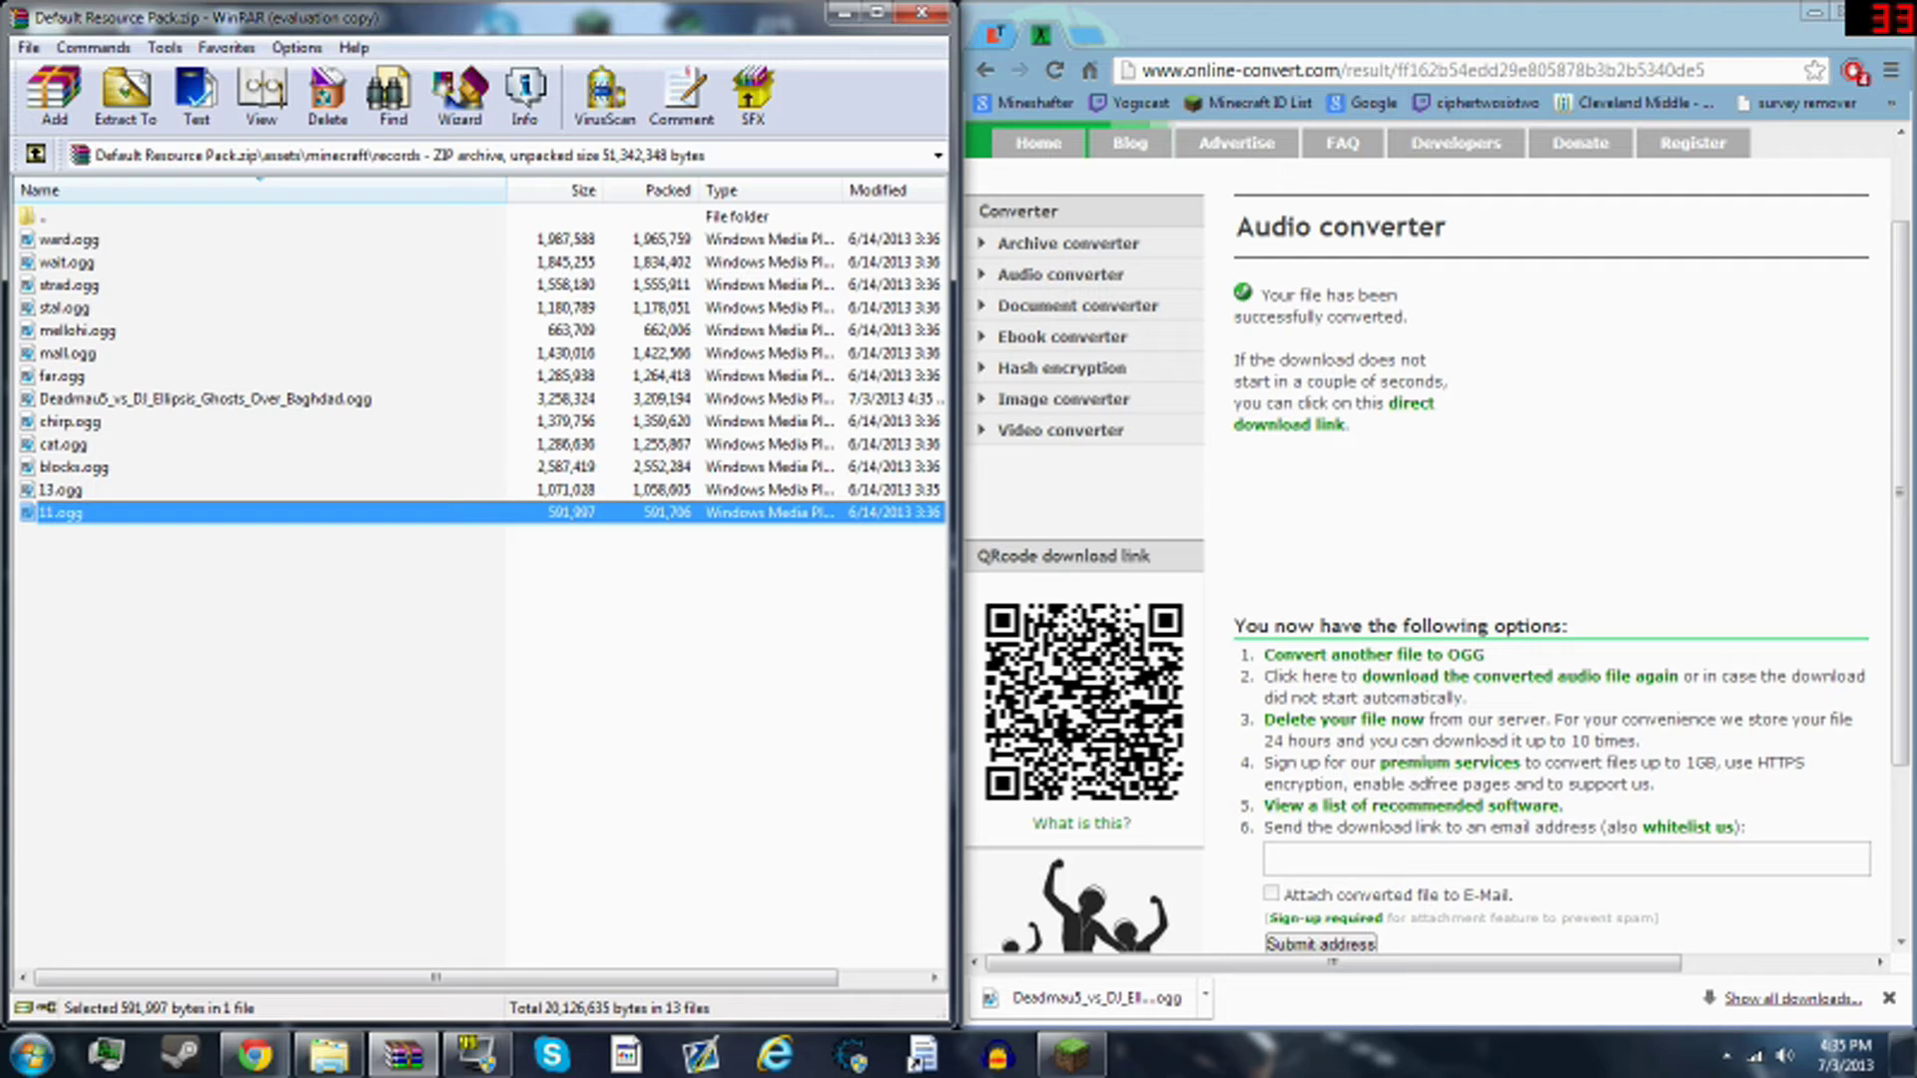
pyautogui.press('Delete')
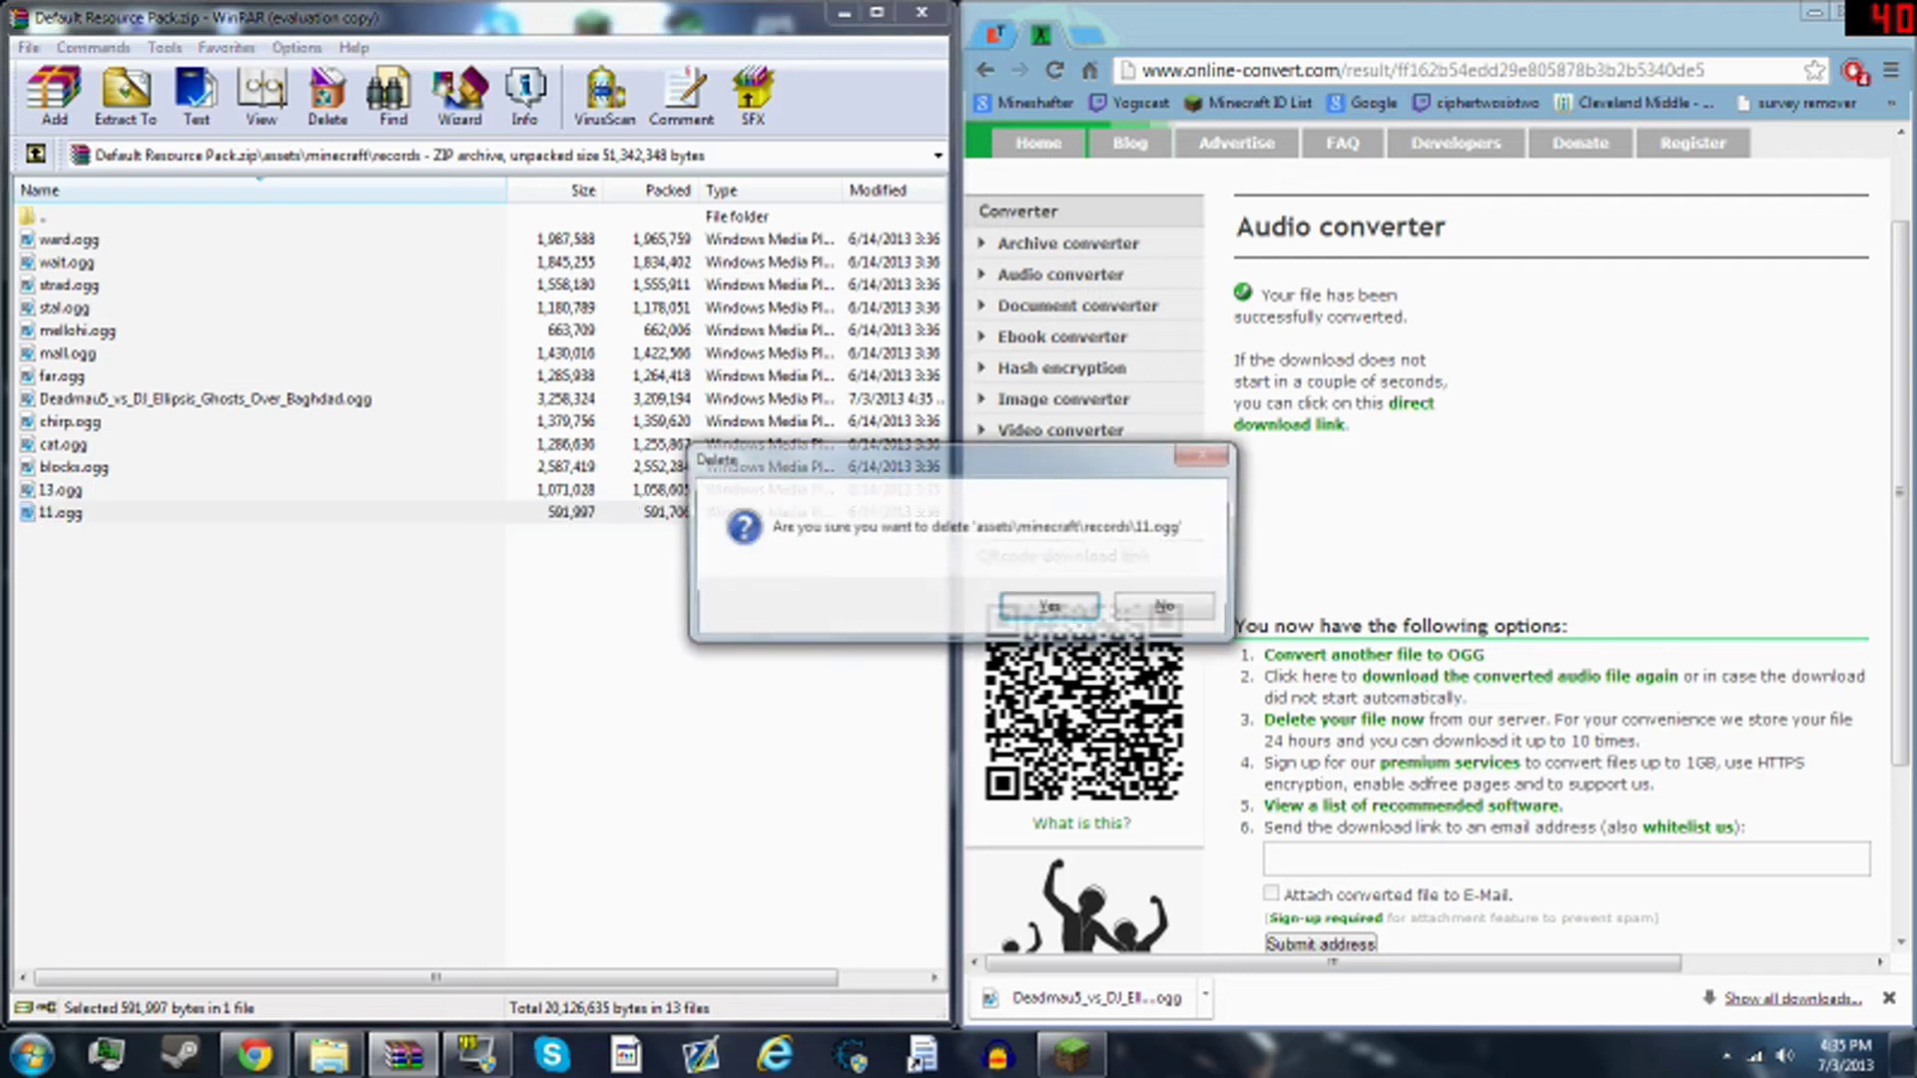
pyautogui.press('Return')
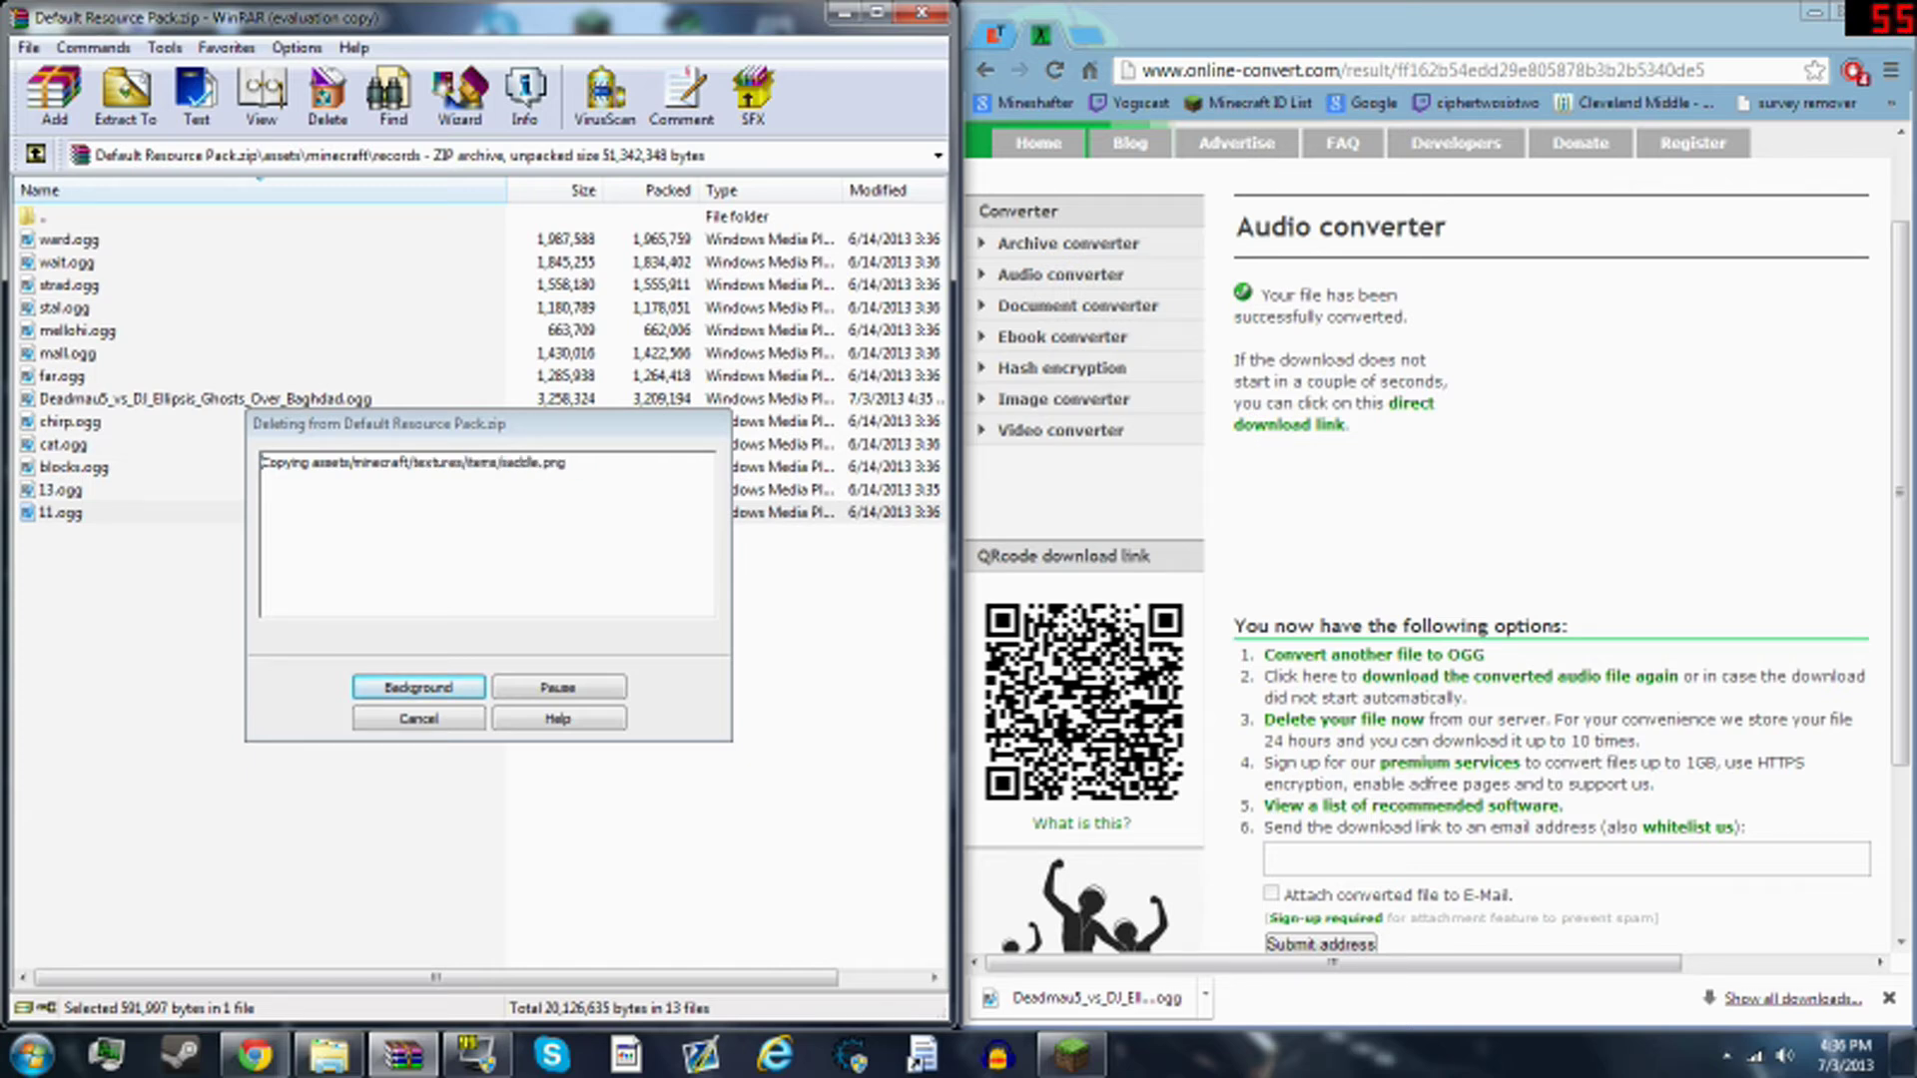
# - Rename the converted Deadmau5 track to 11.ogg
pyautogui.click(200, 399)
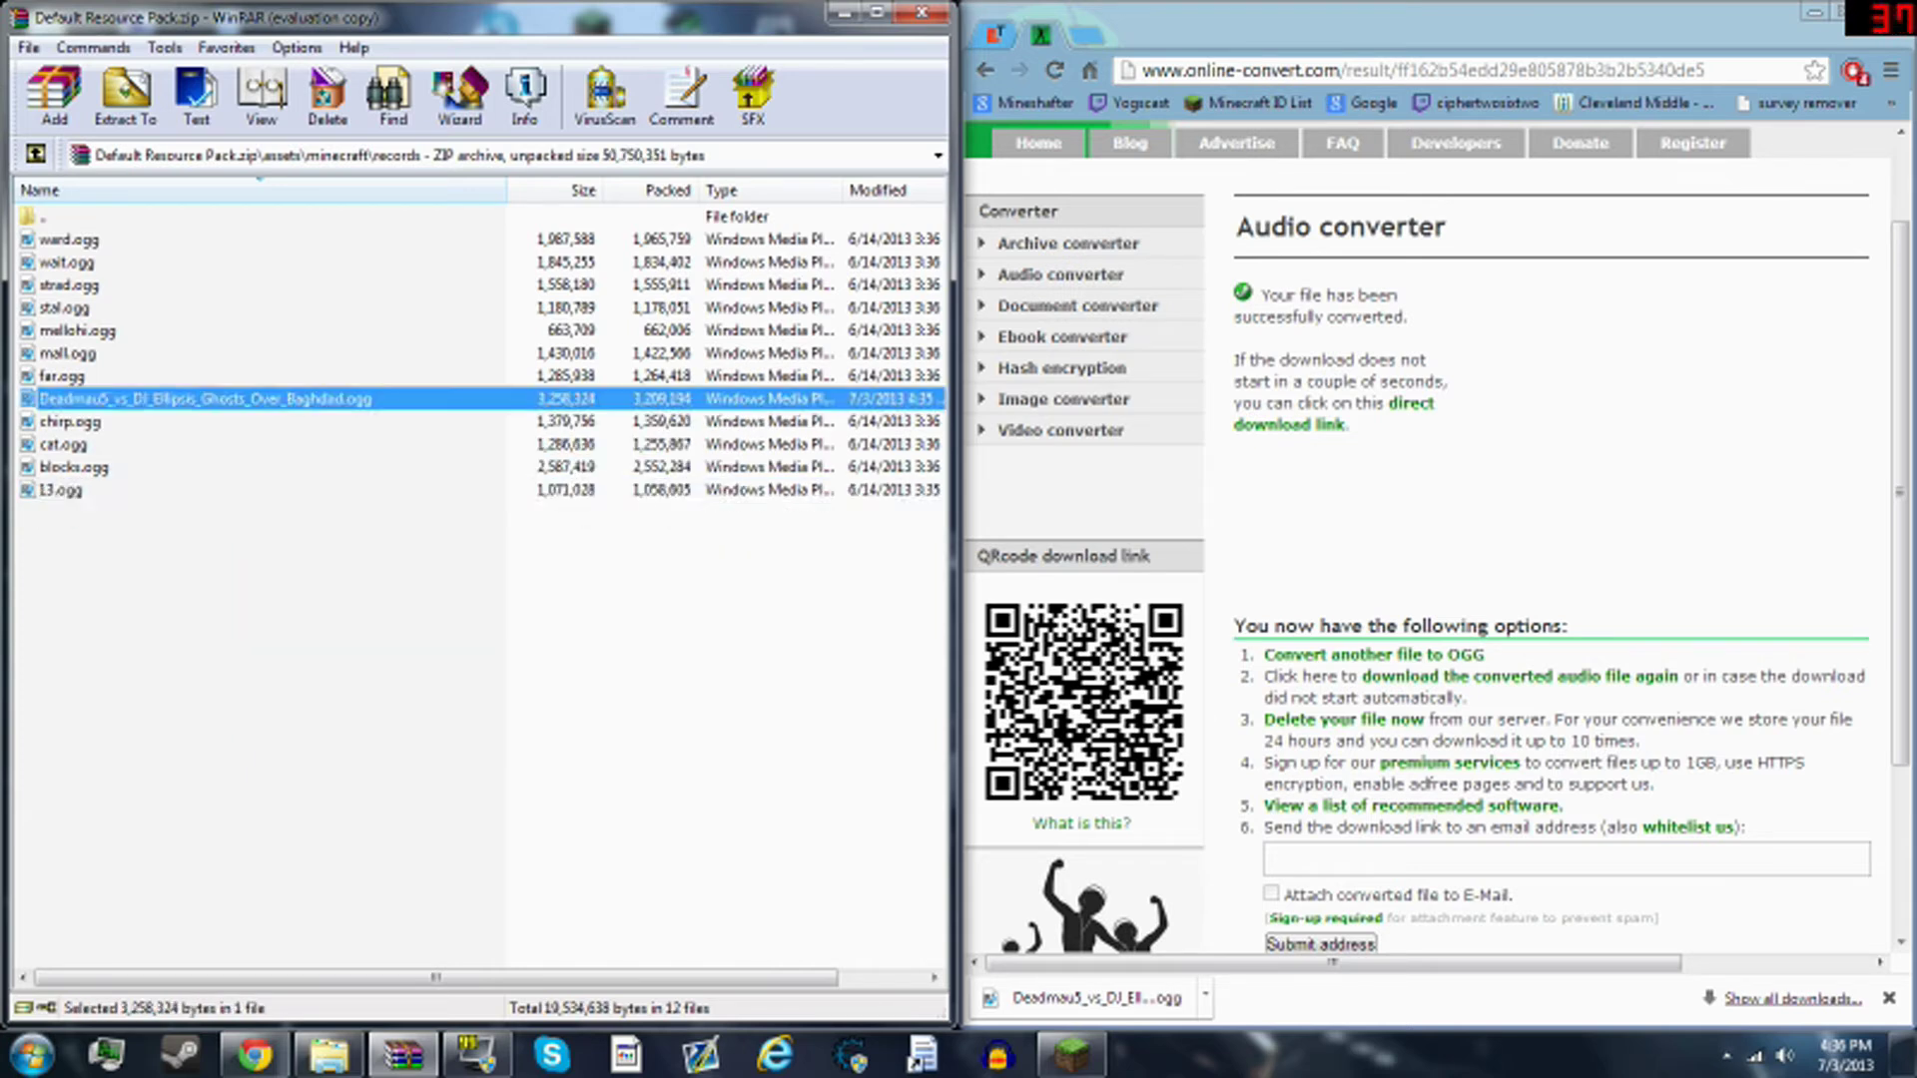
pyautogui.press('F2')
pyautogui.click(371, 398)
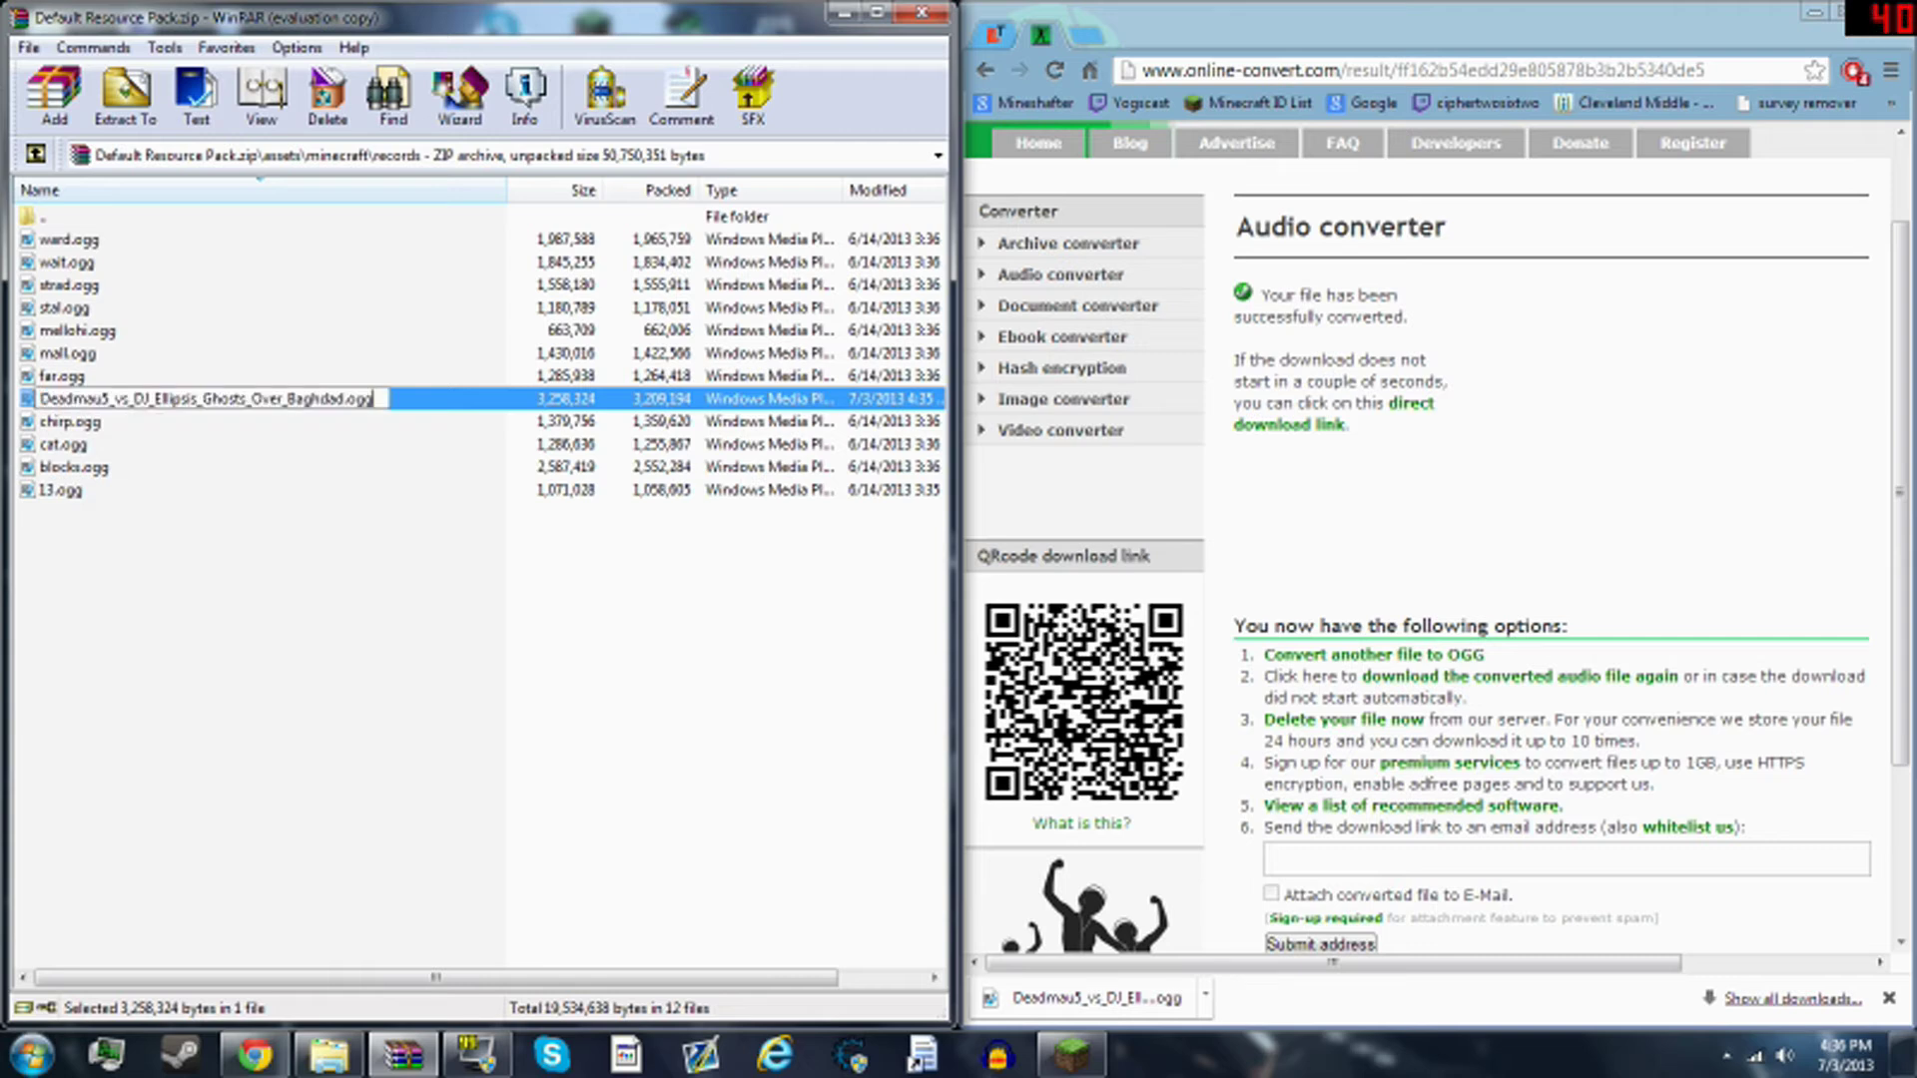
pyautogui.moveTo(345, 398); pyautogui.dragTo(40, 398)
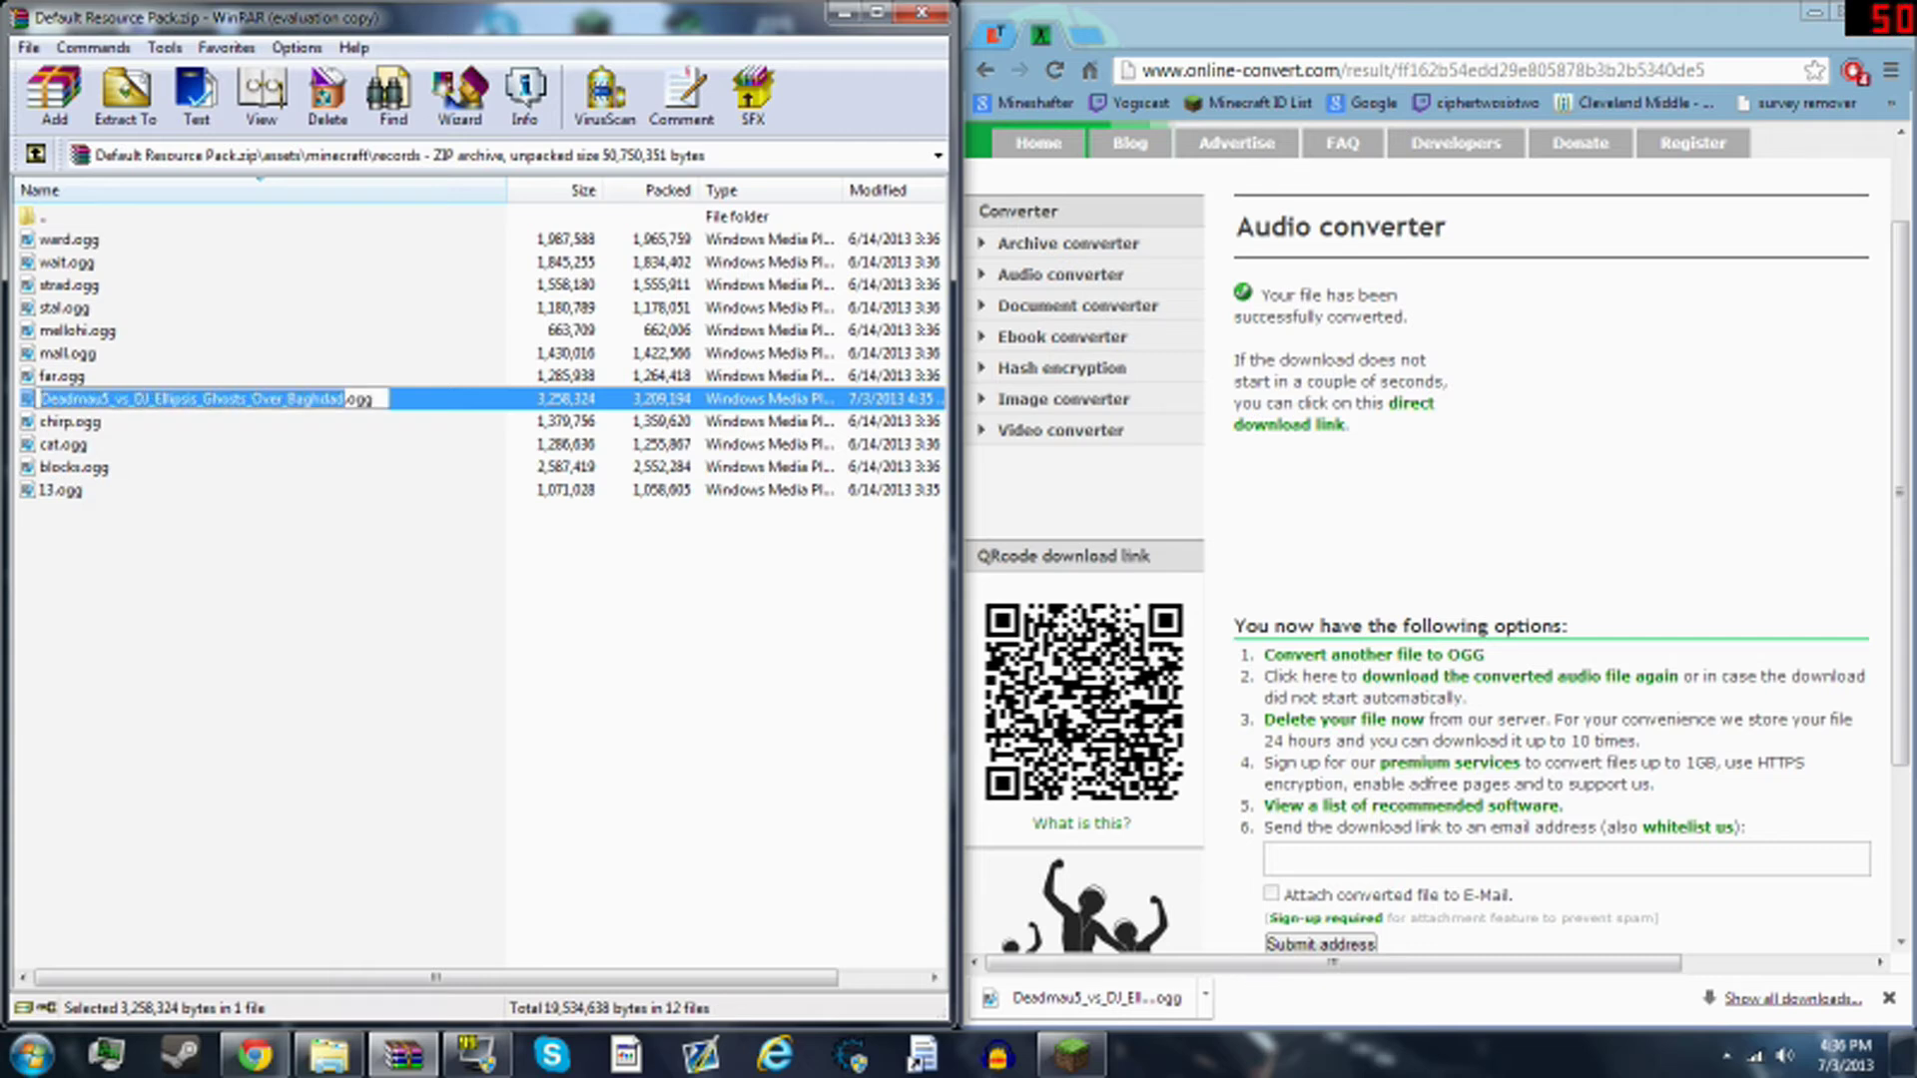
pyautogui.write('11')
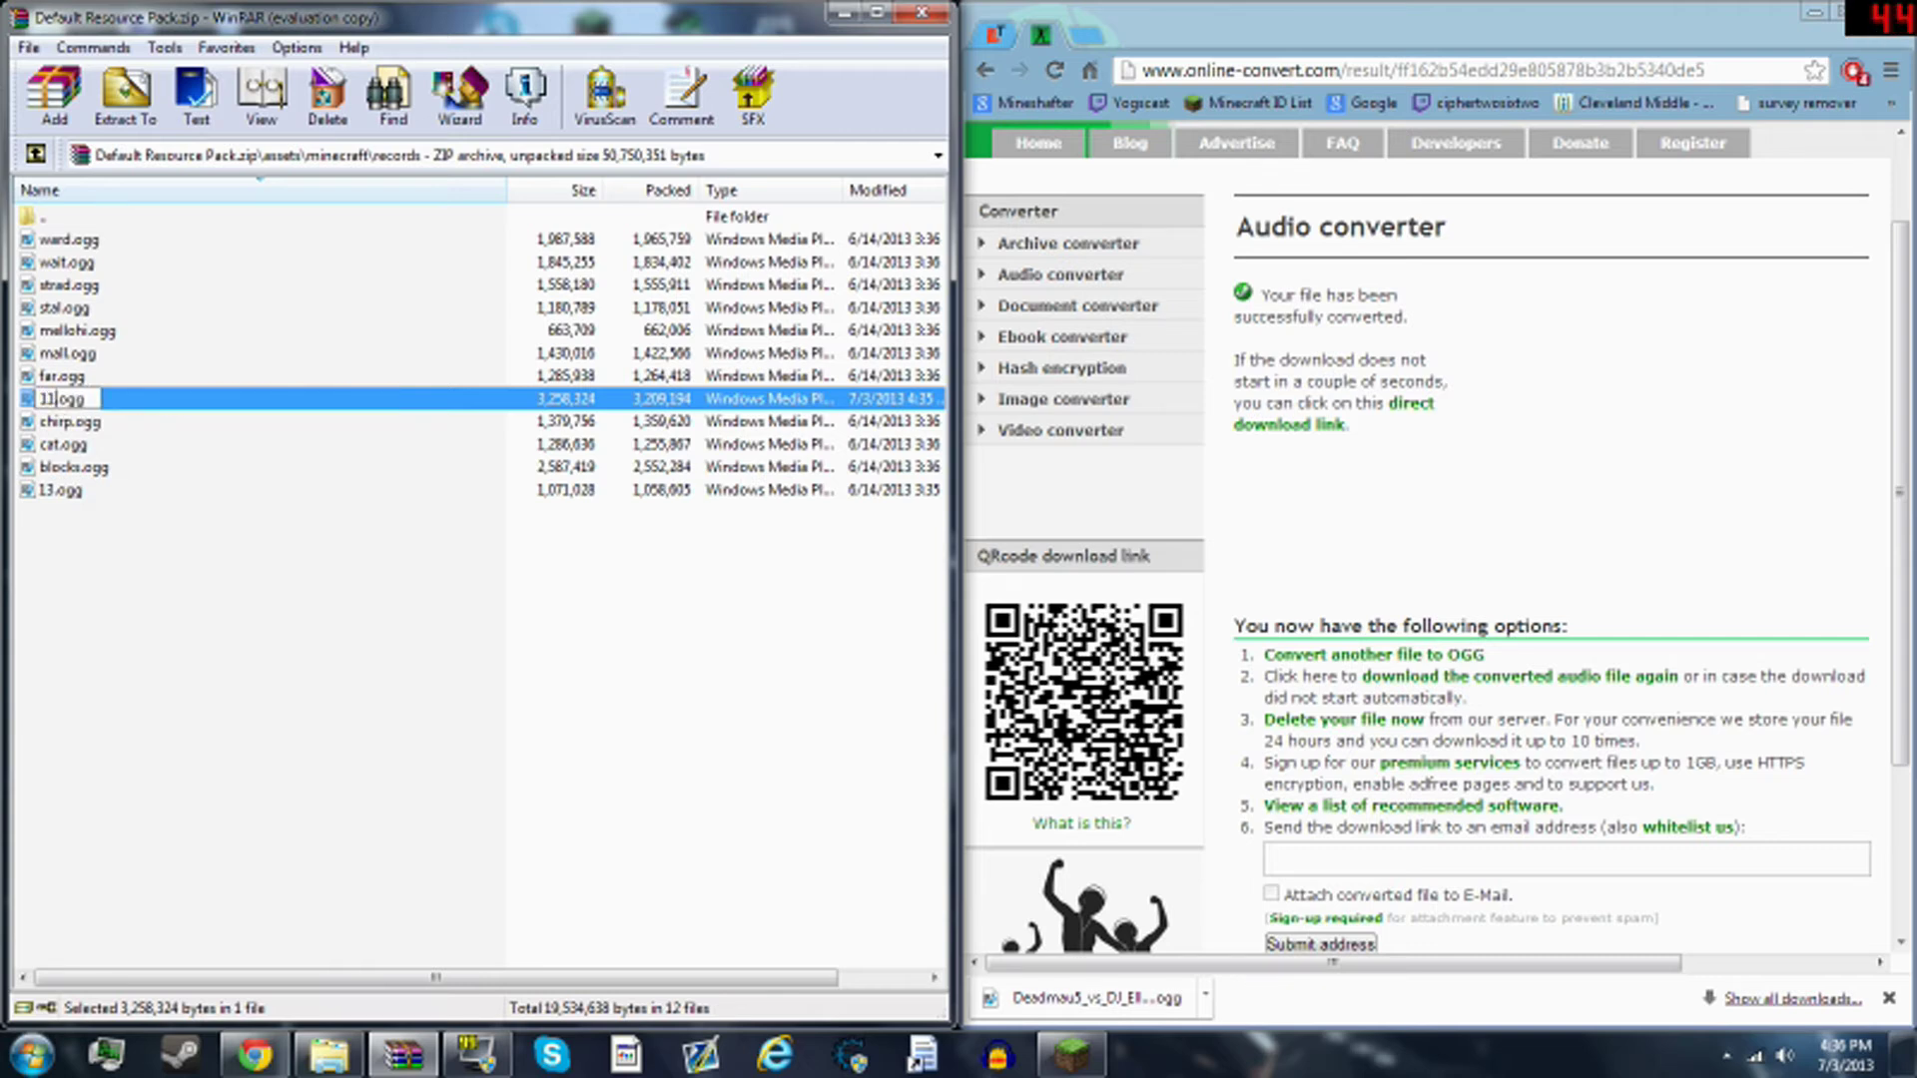
pyautogui.press('Return')
pyautogui.moveTo(335, 626)
pyautogui.mouseDown()
pyautogui.moveTo(90, 177)
pyautogui.moveTo(171, 518)
pyautogui.mouseUp()
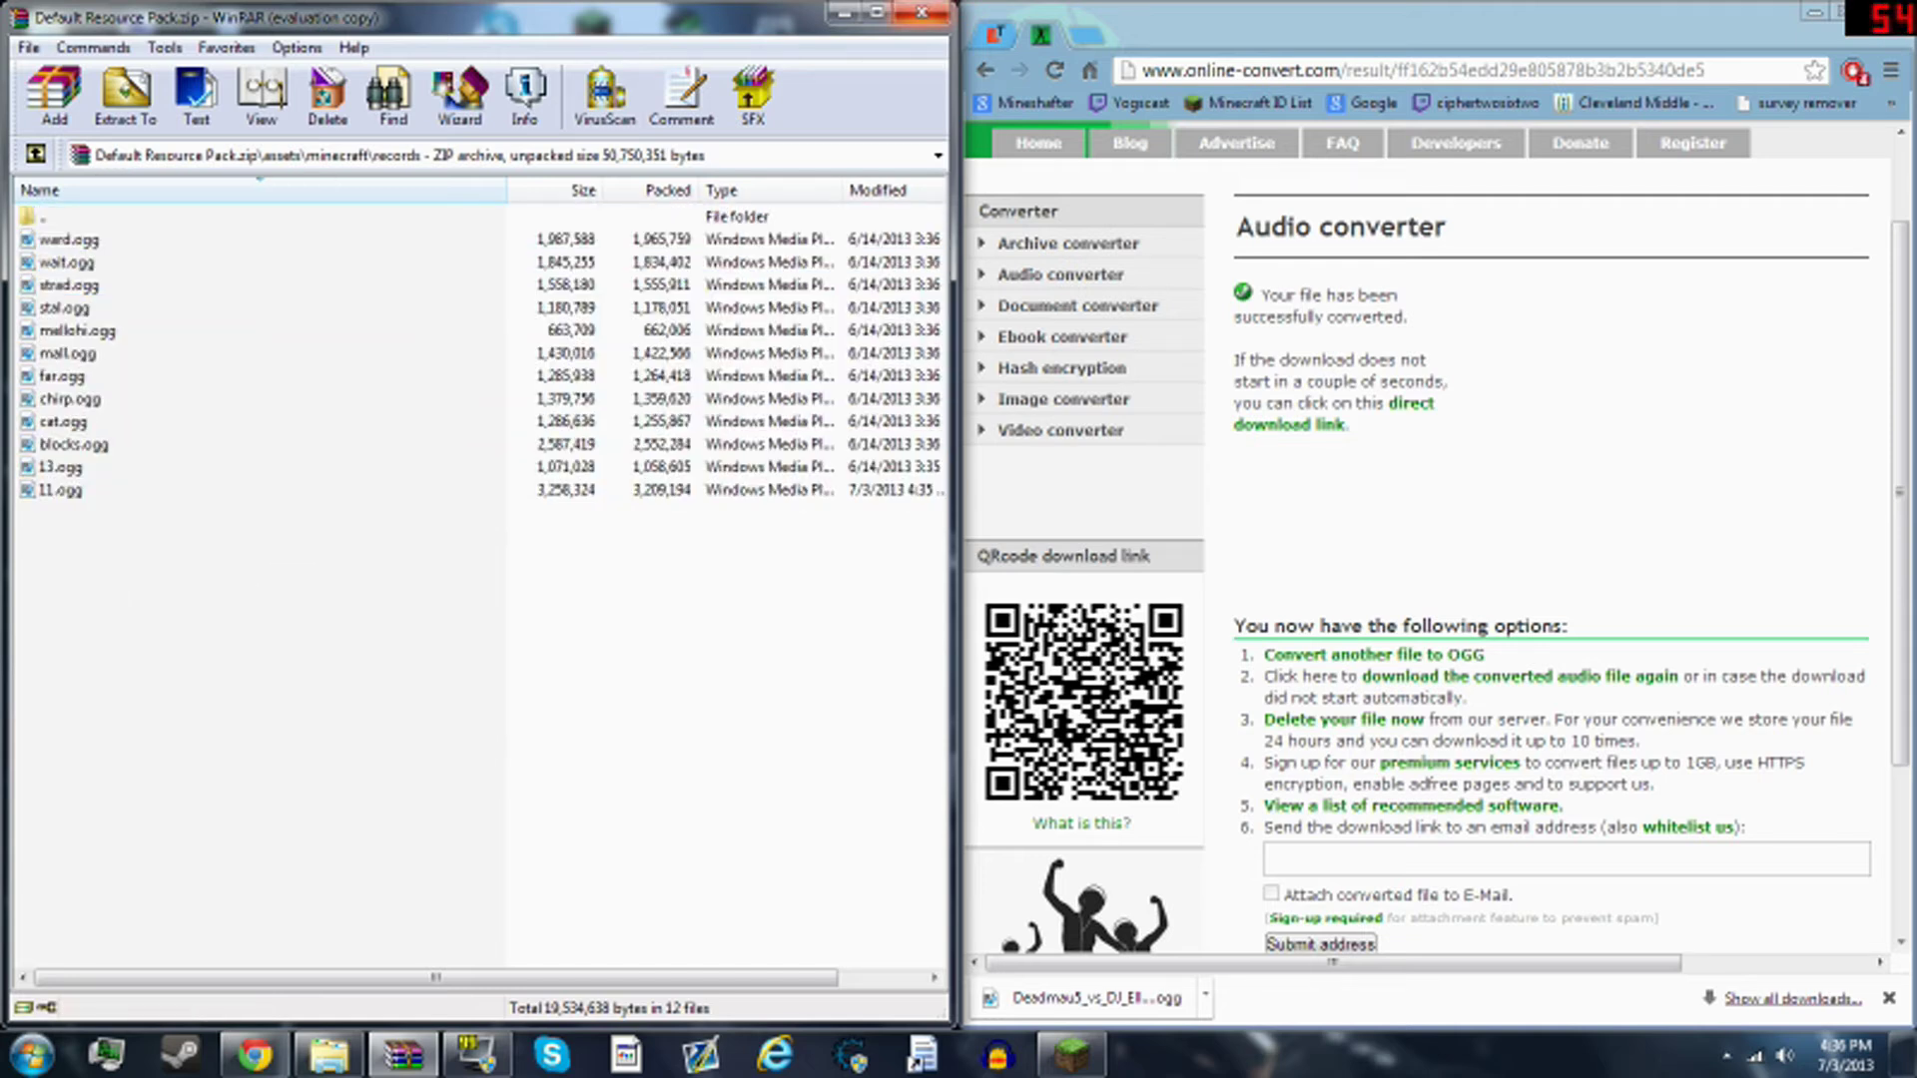
pyautogui.click(1815, 12)
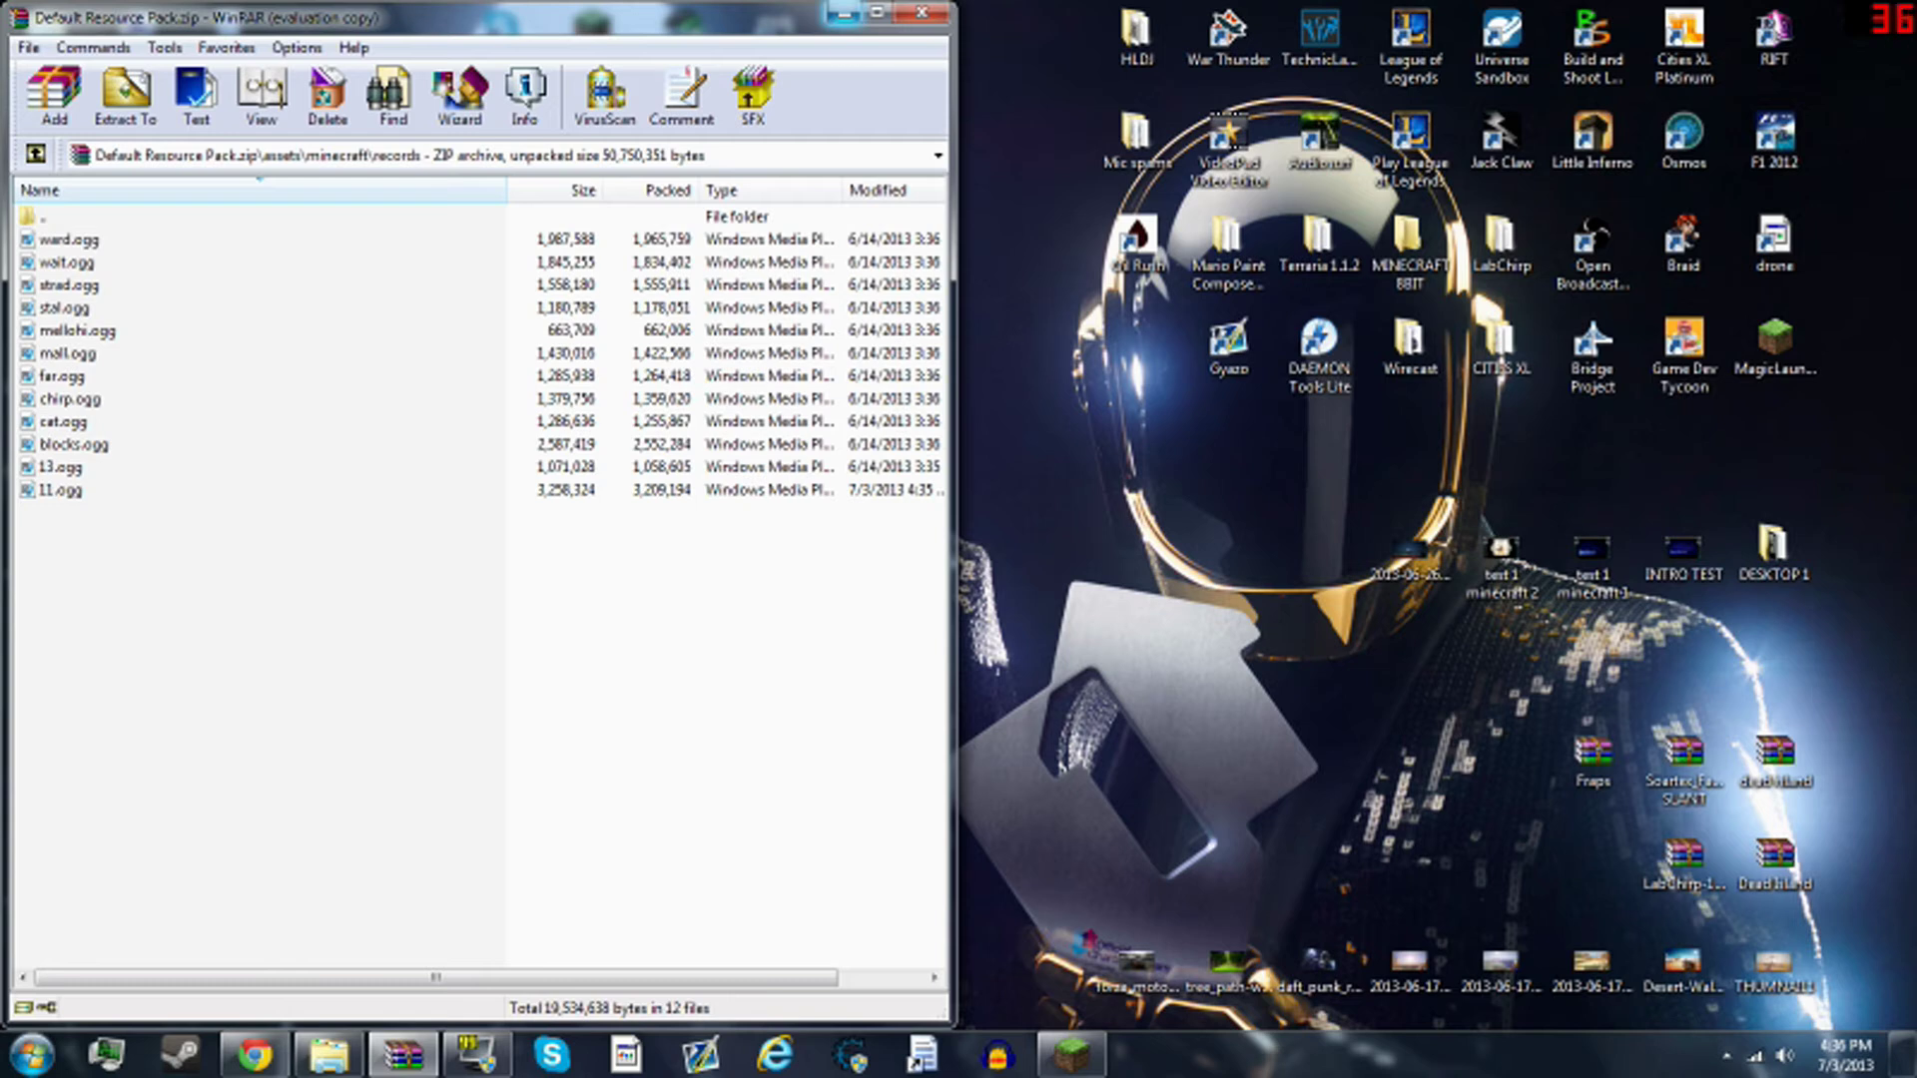
# - Open the .minecraft folder in AppData Roaming via a %appdata% Start search
pyautogui.moveTo(329, 1055)
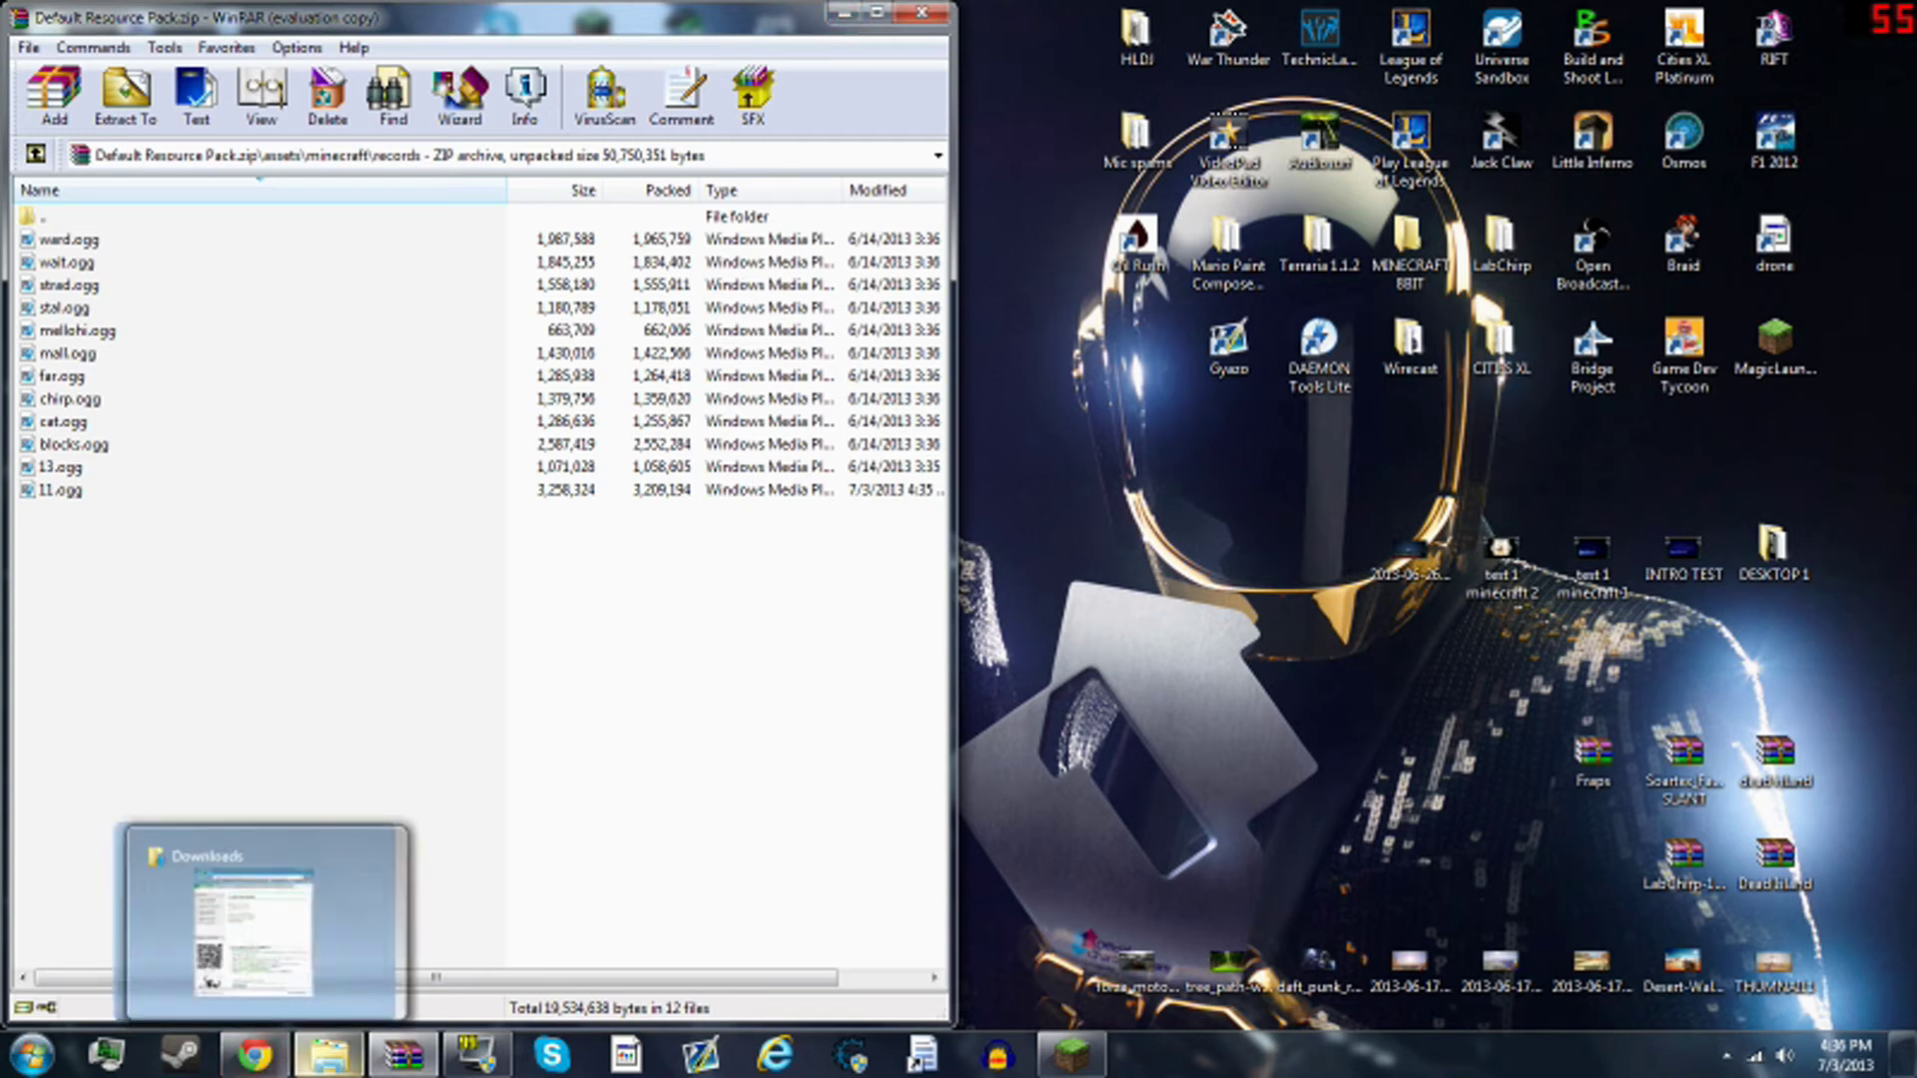
pyautogui.press('super')
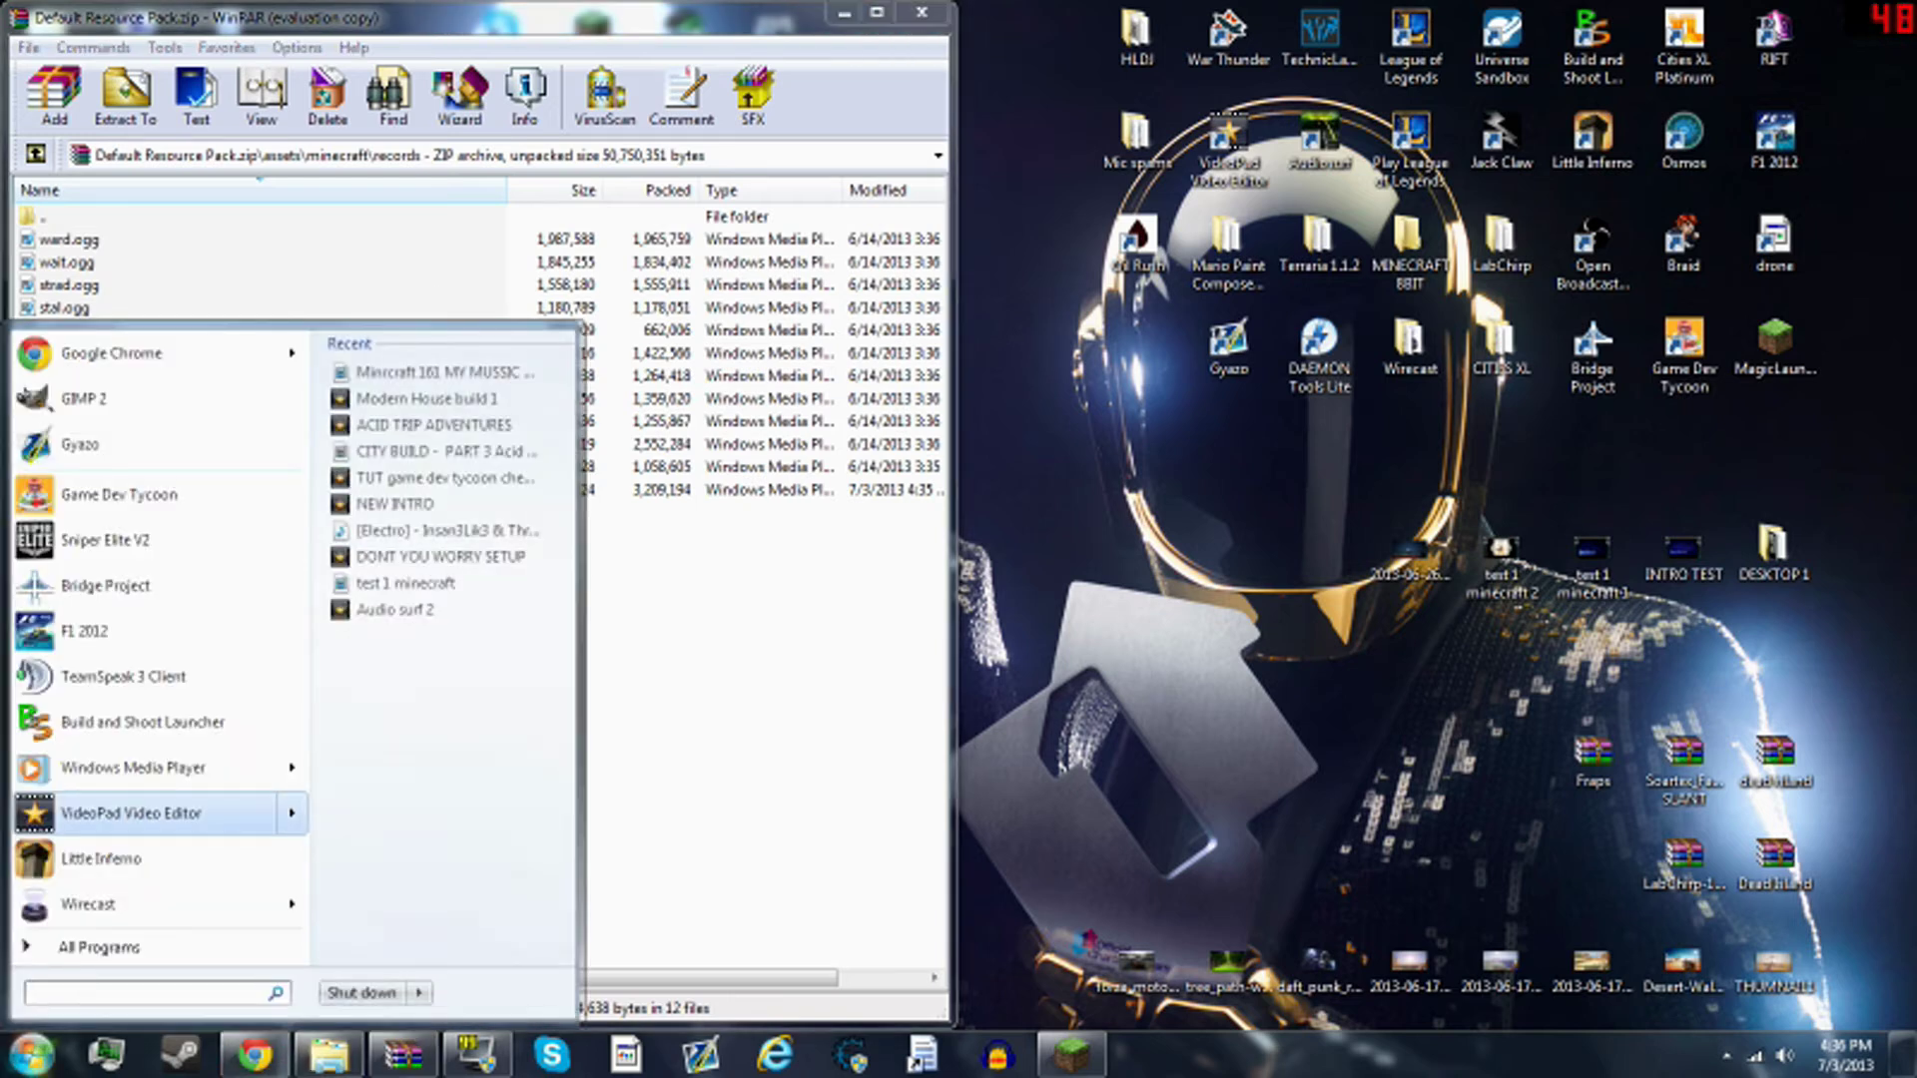
pyautogui.write('%appdata')
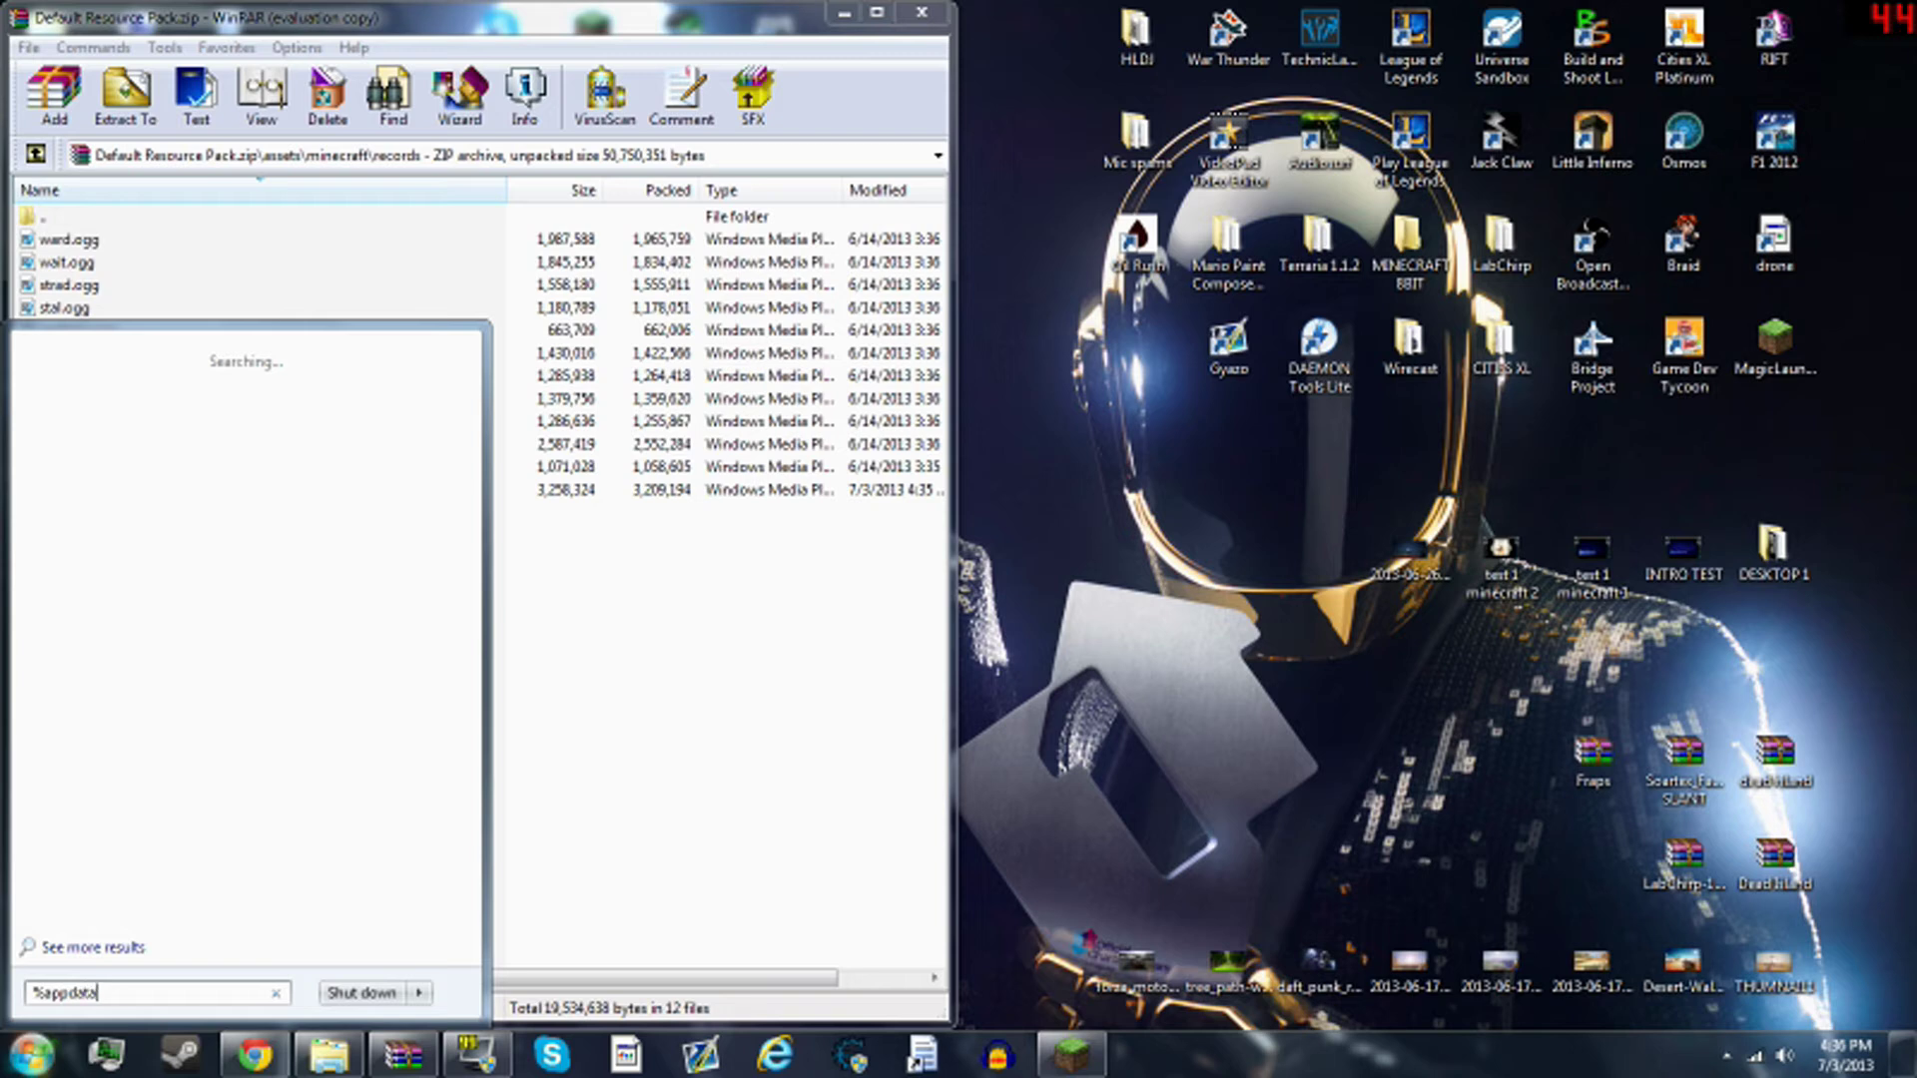
pyautogui.write('%')
pyautogui.press('Return')
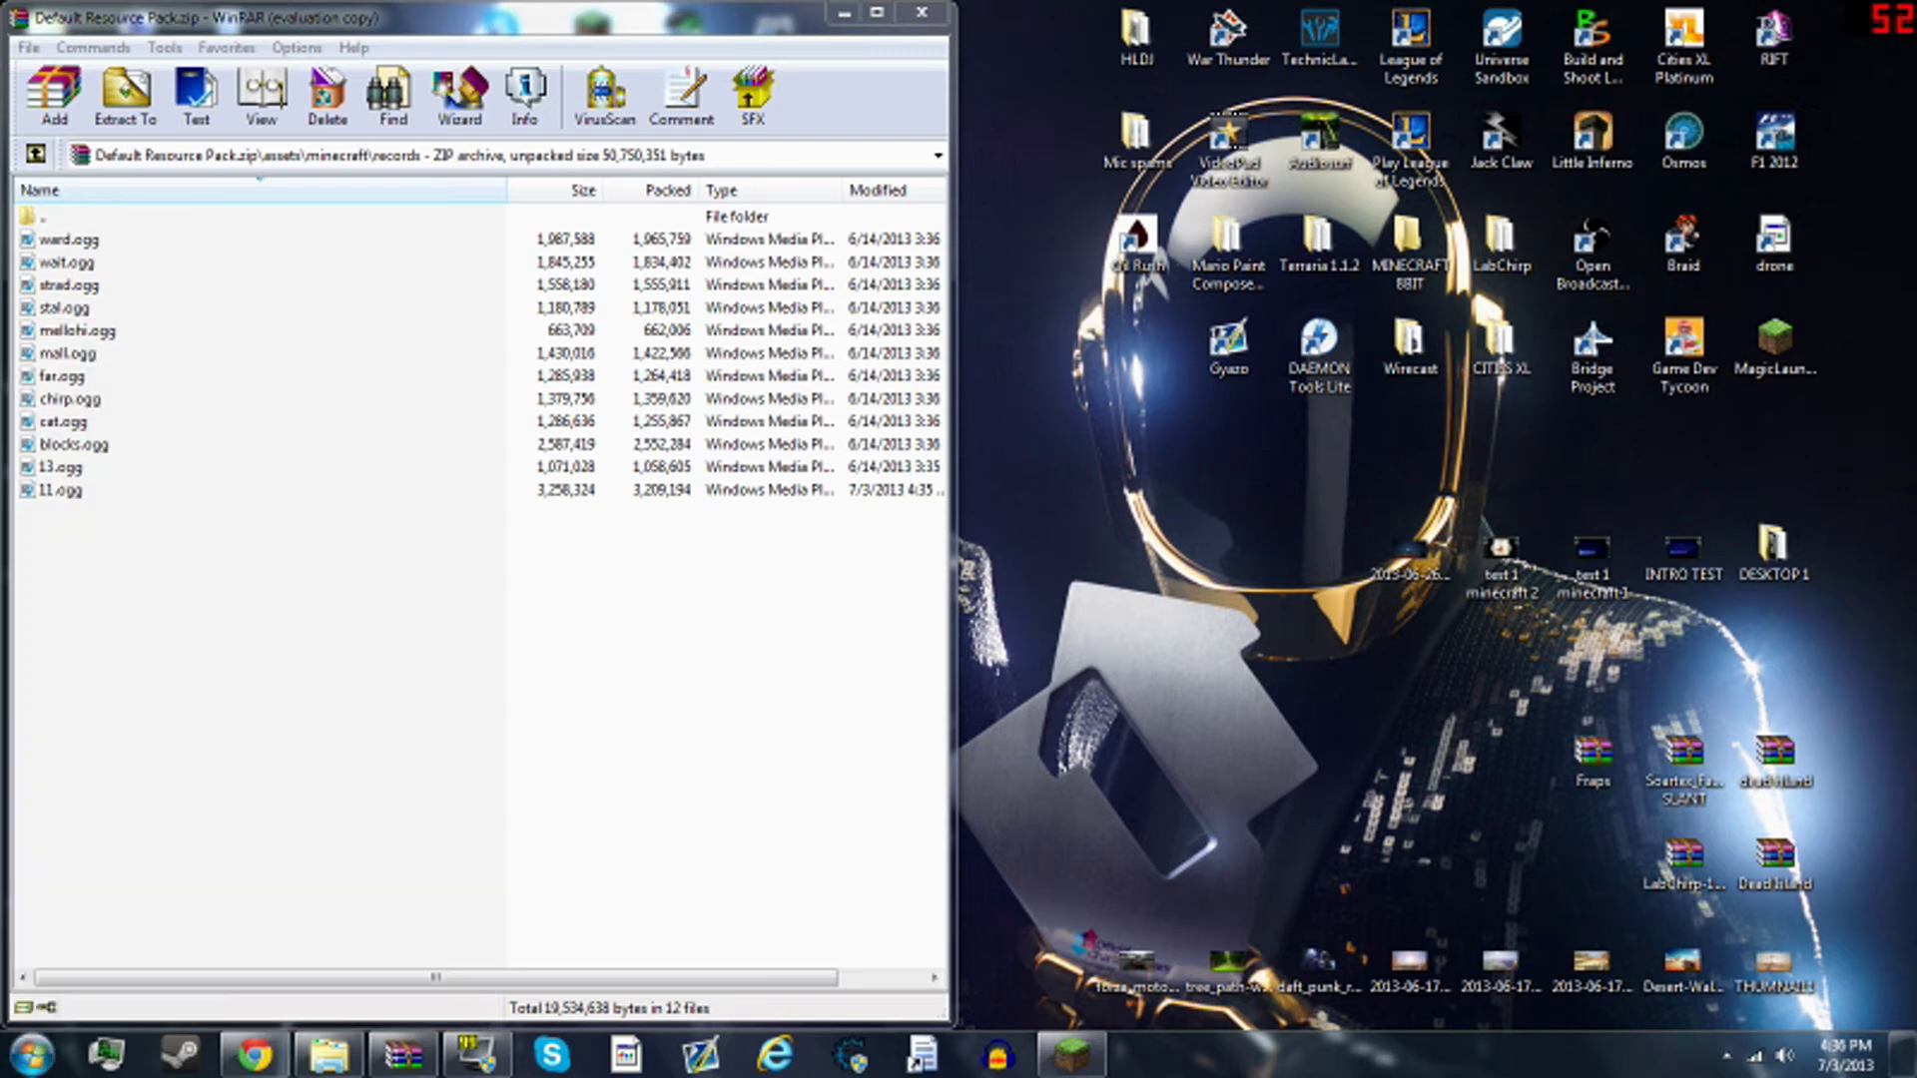
pyautogui.press('super+Up')
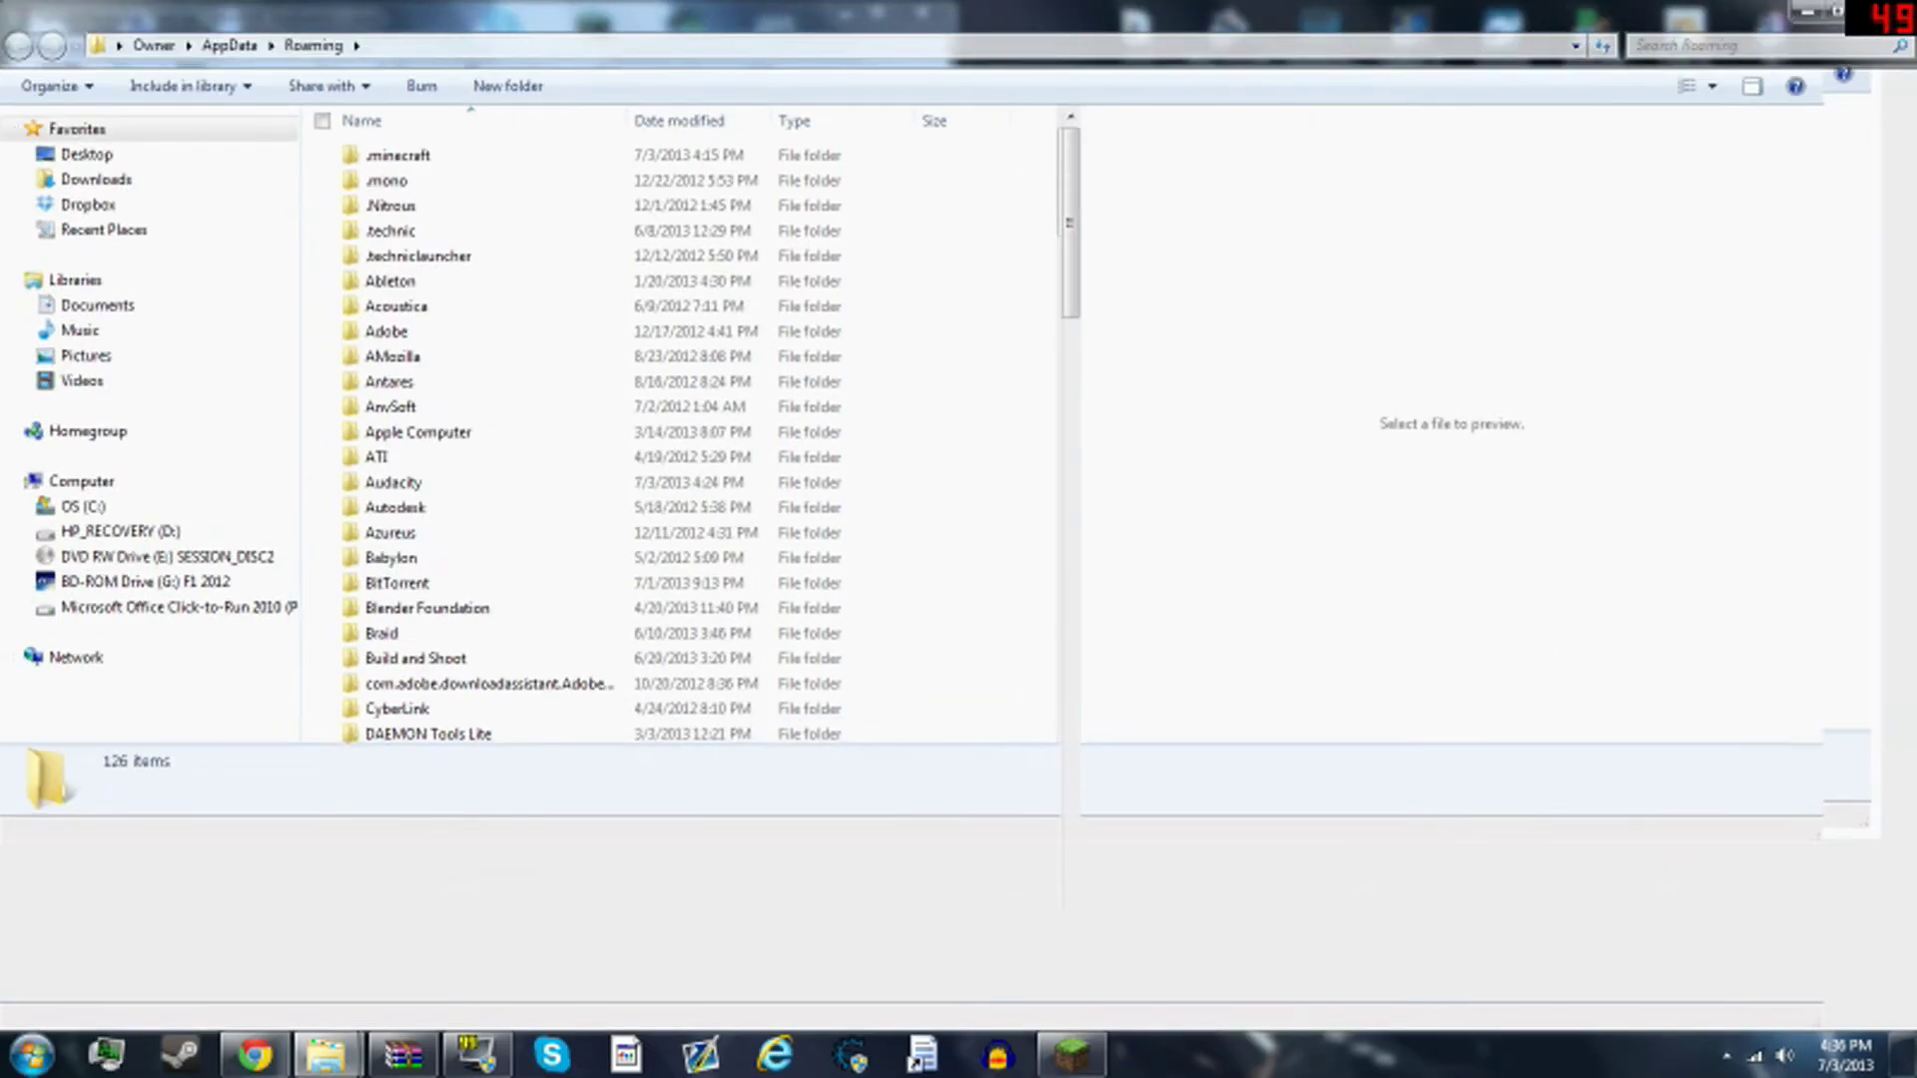
pyautogui.click(398, 155)
pyautogui.press('Return')
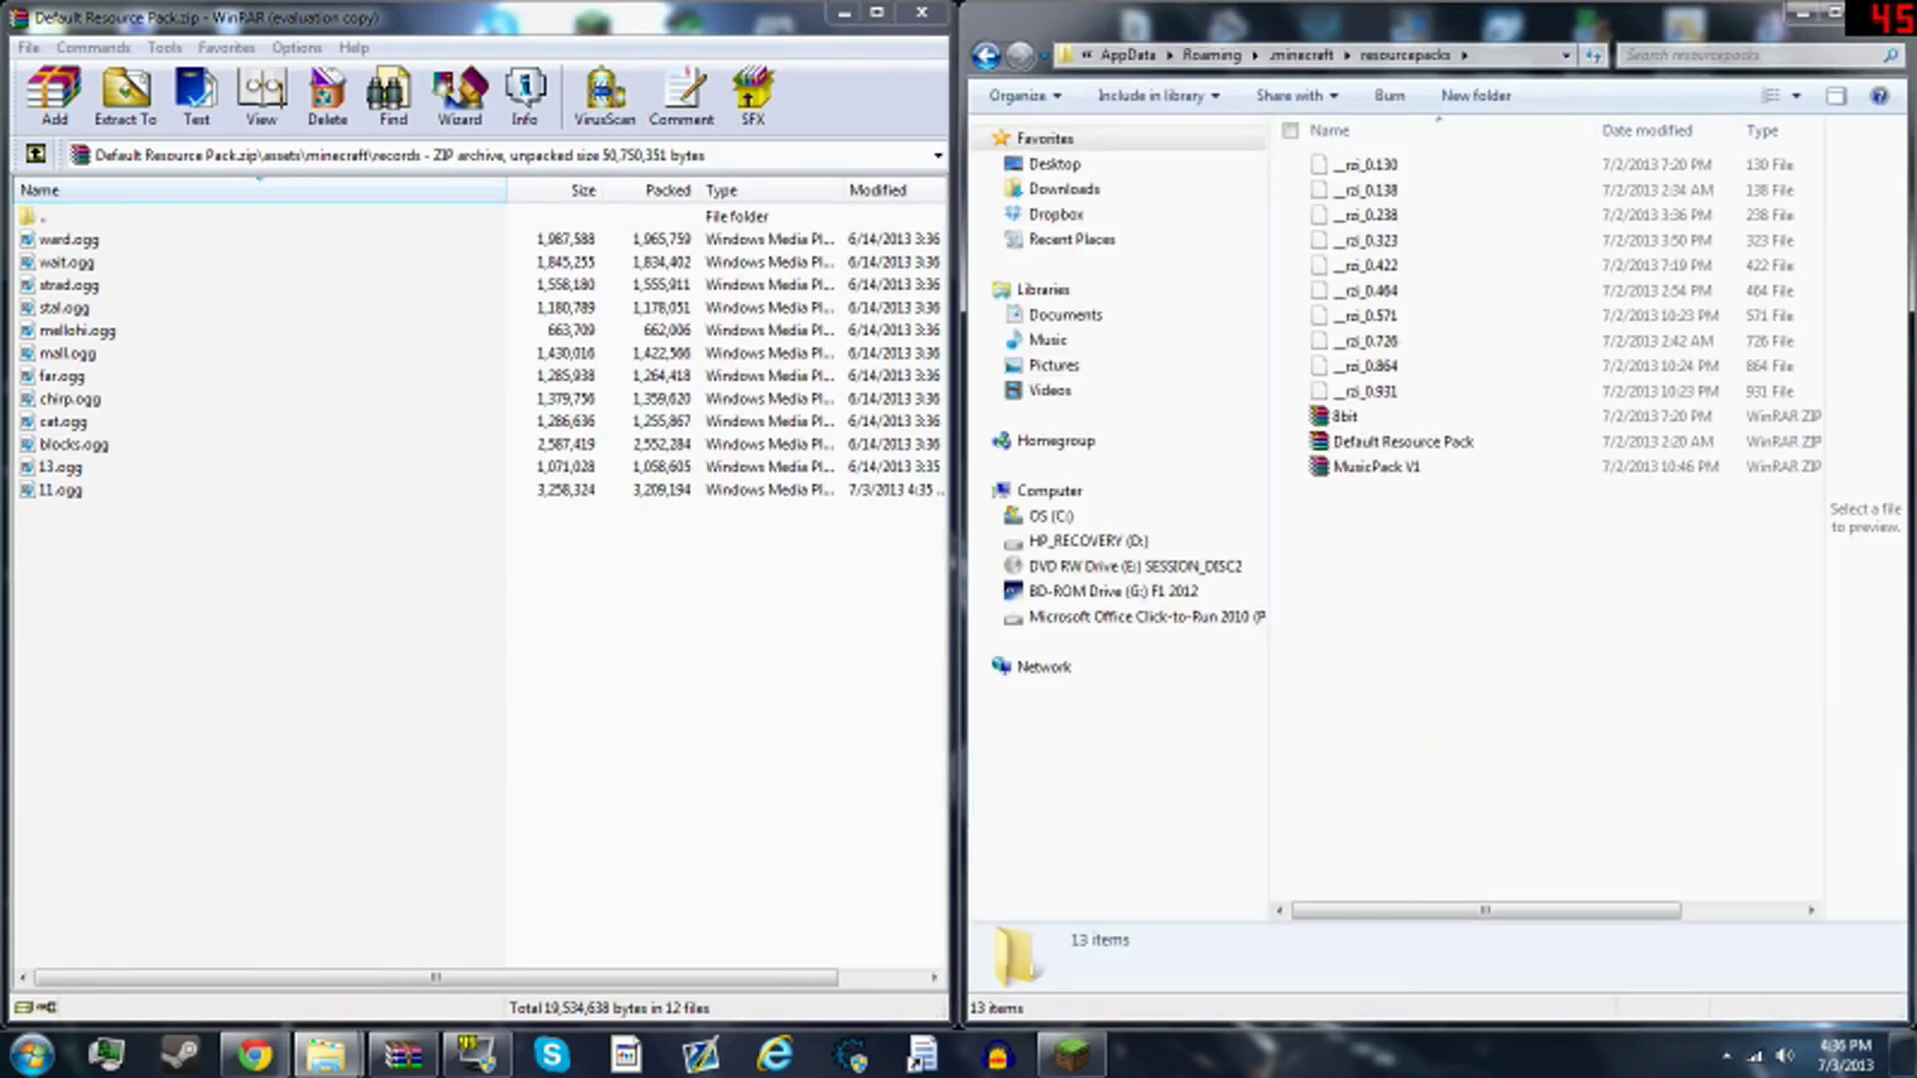
# - Back WinRAR out of the archive to the Desktop listing
pyautogui.press('BackSpace')
pyautogui.press('BackSpace')
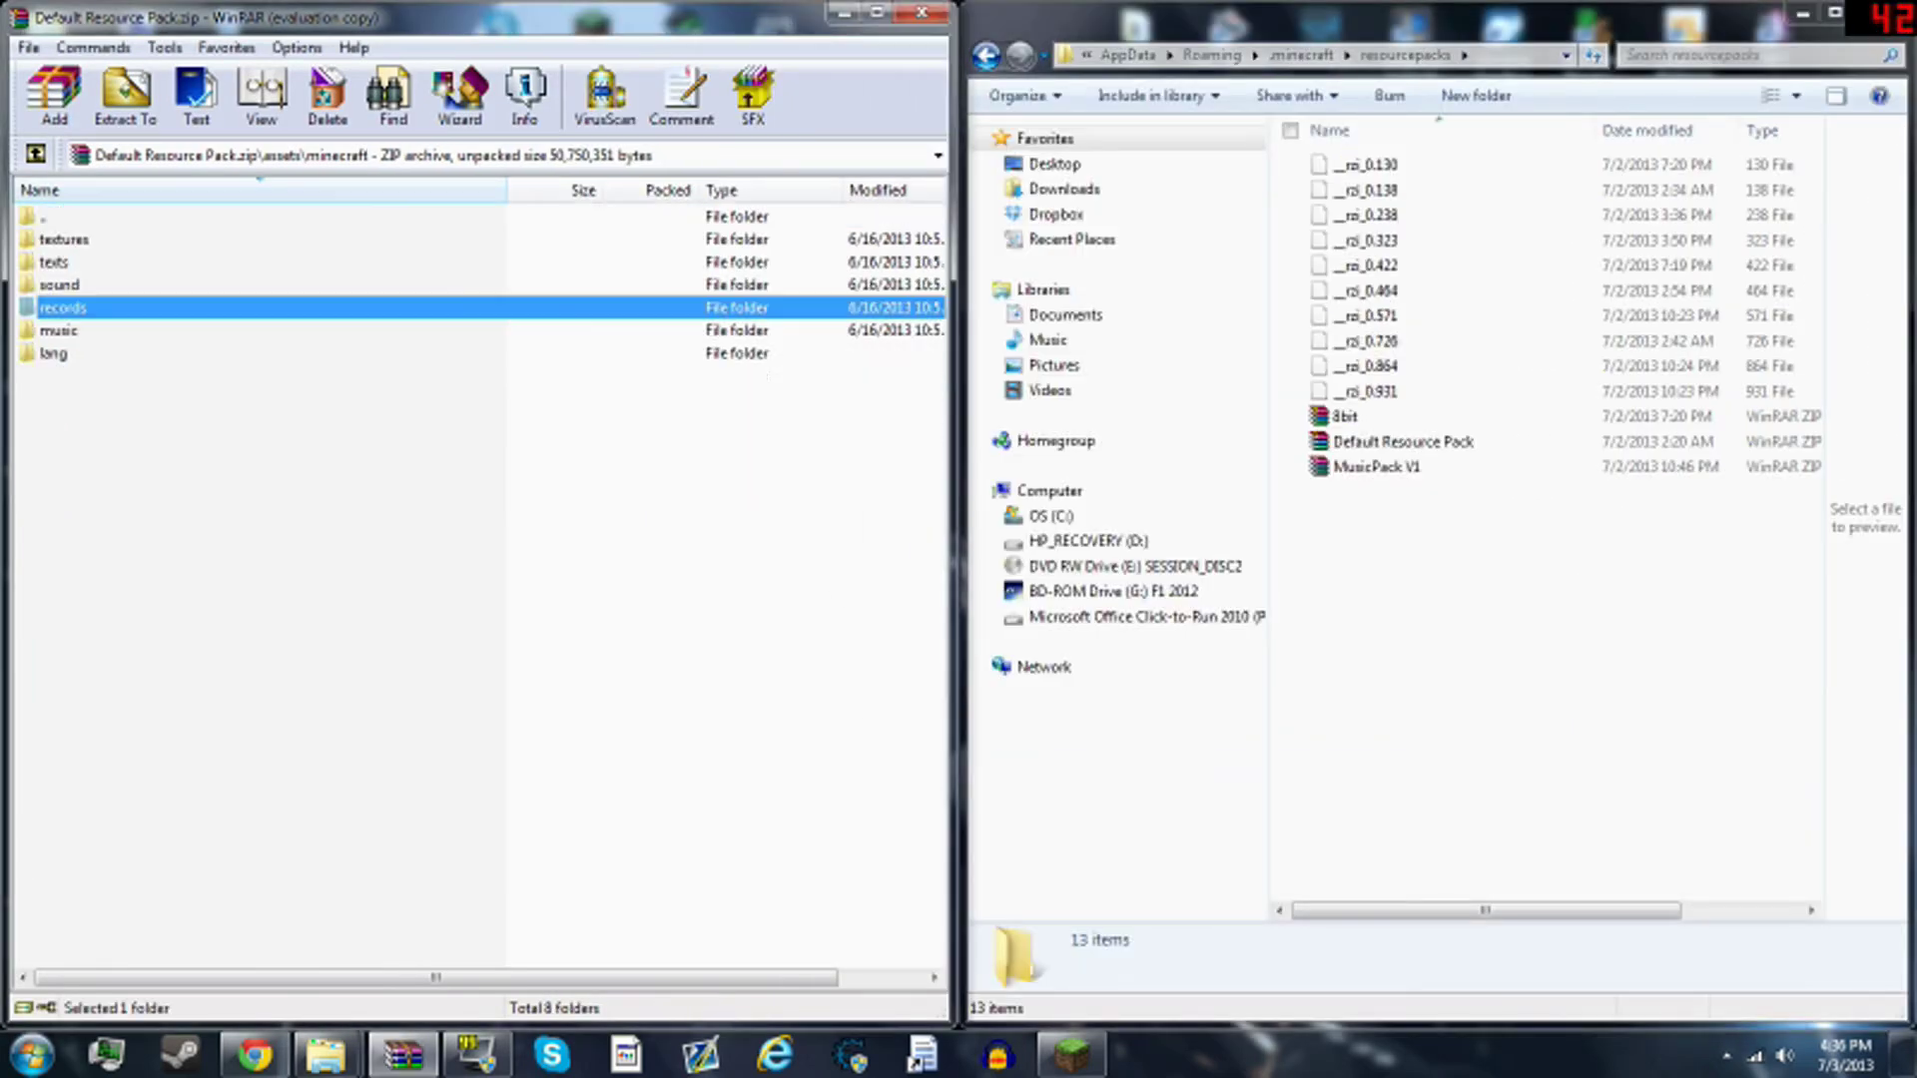
pyautogui.press('BackSpace')
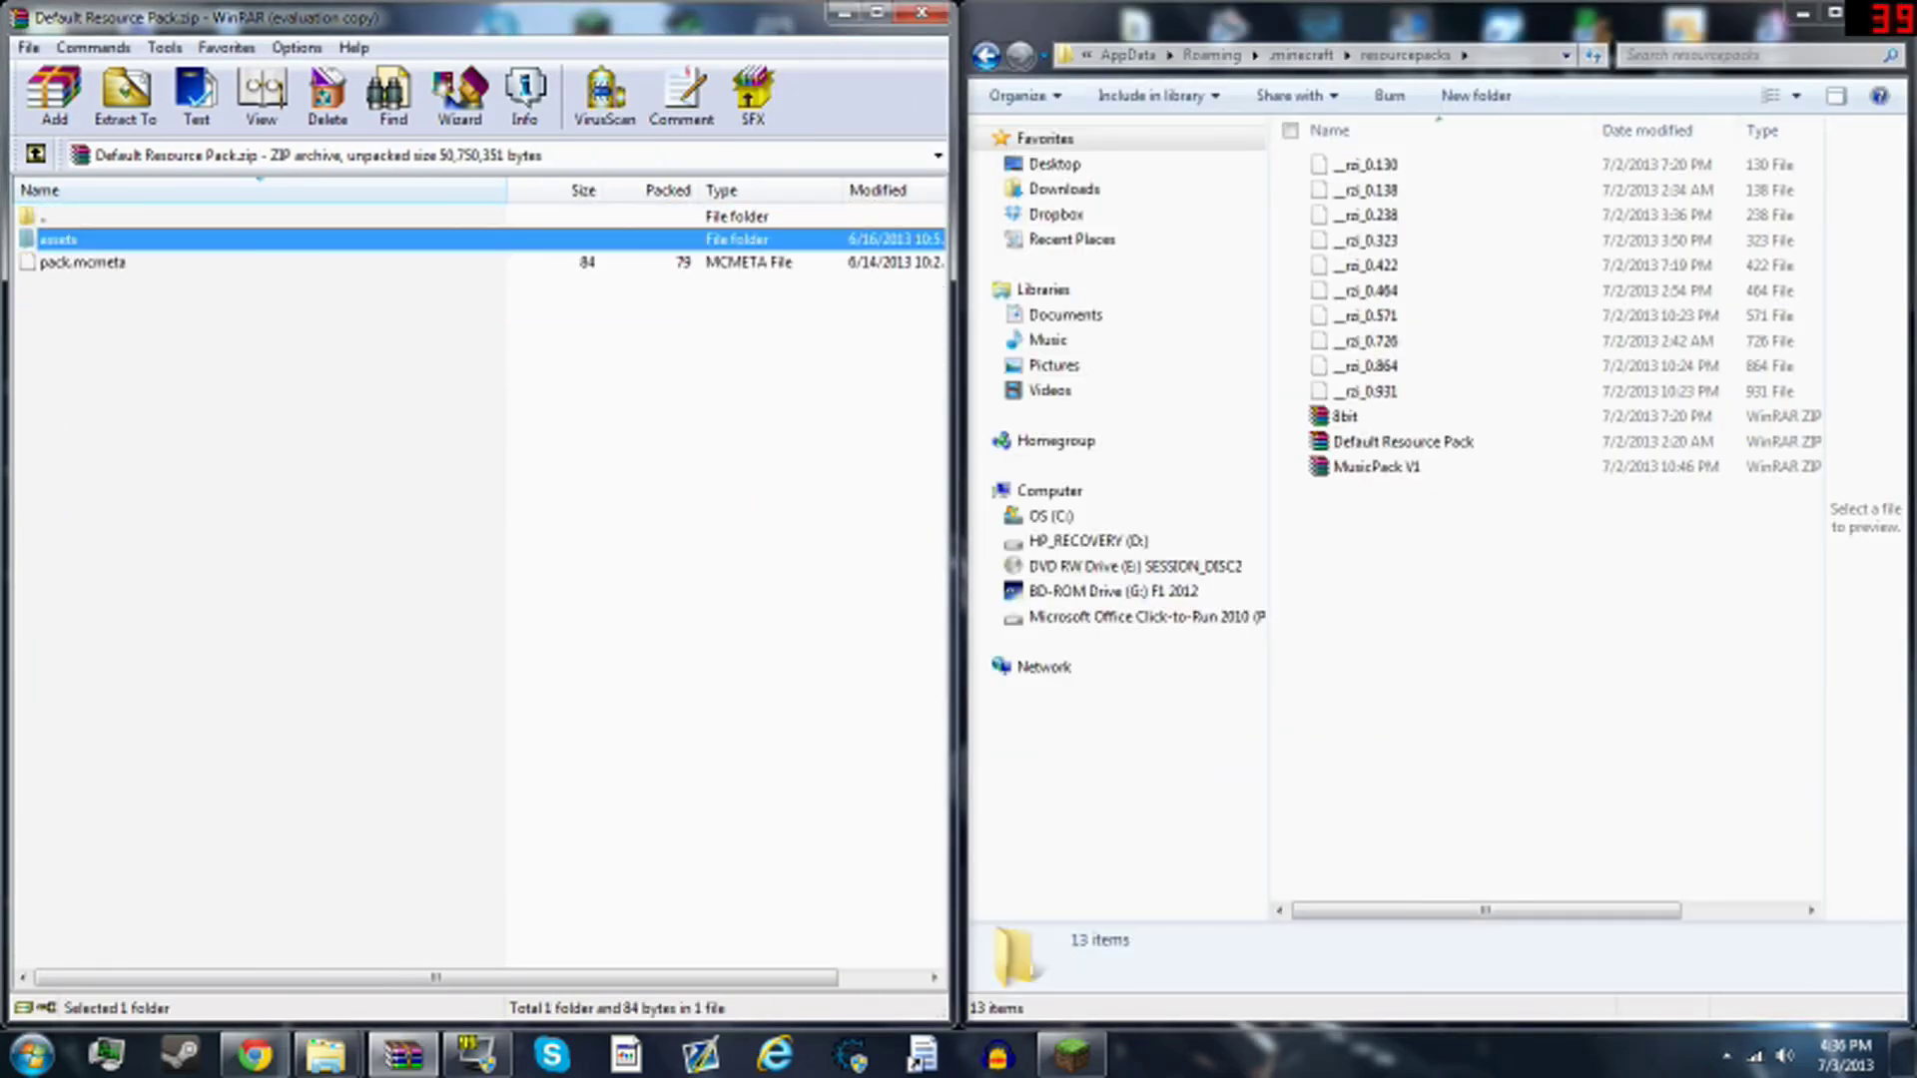
pyautogui.press('BackSpace')
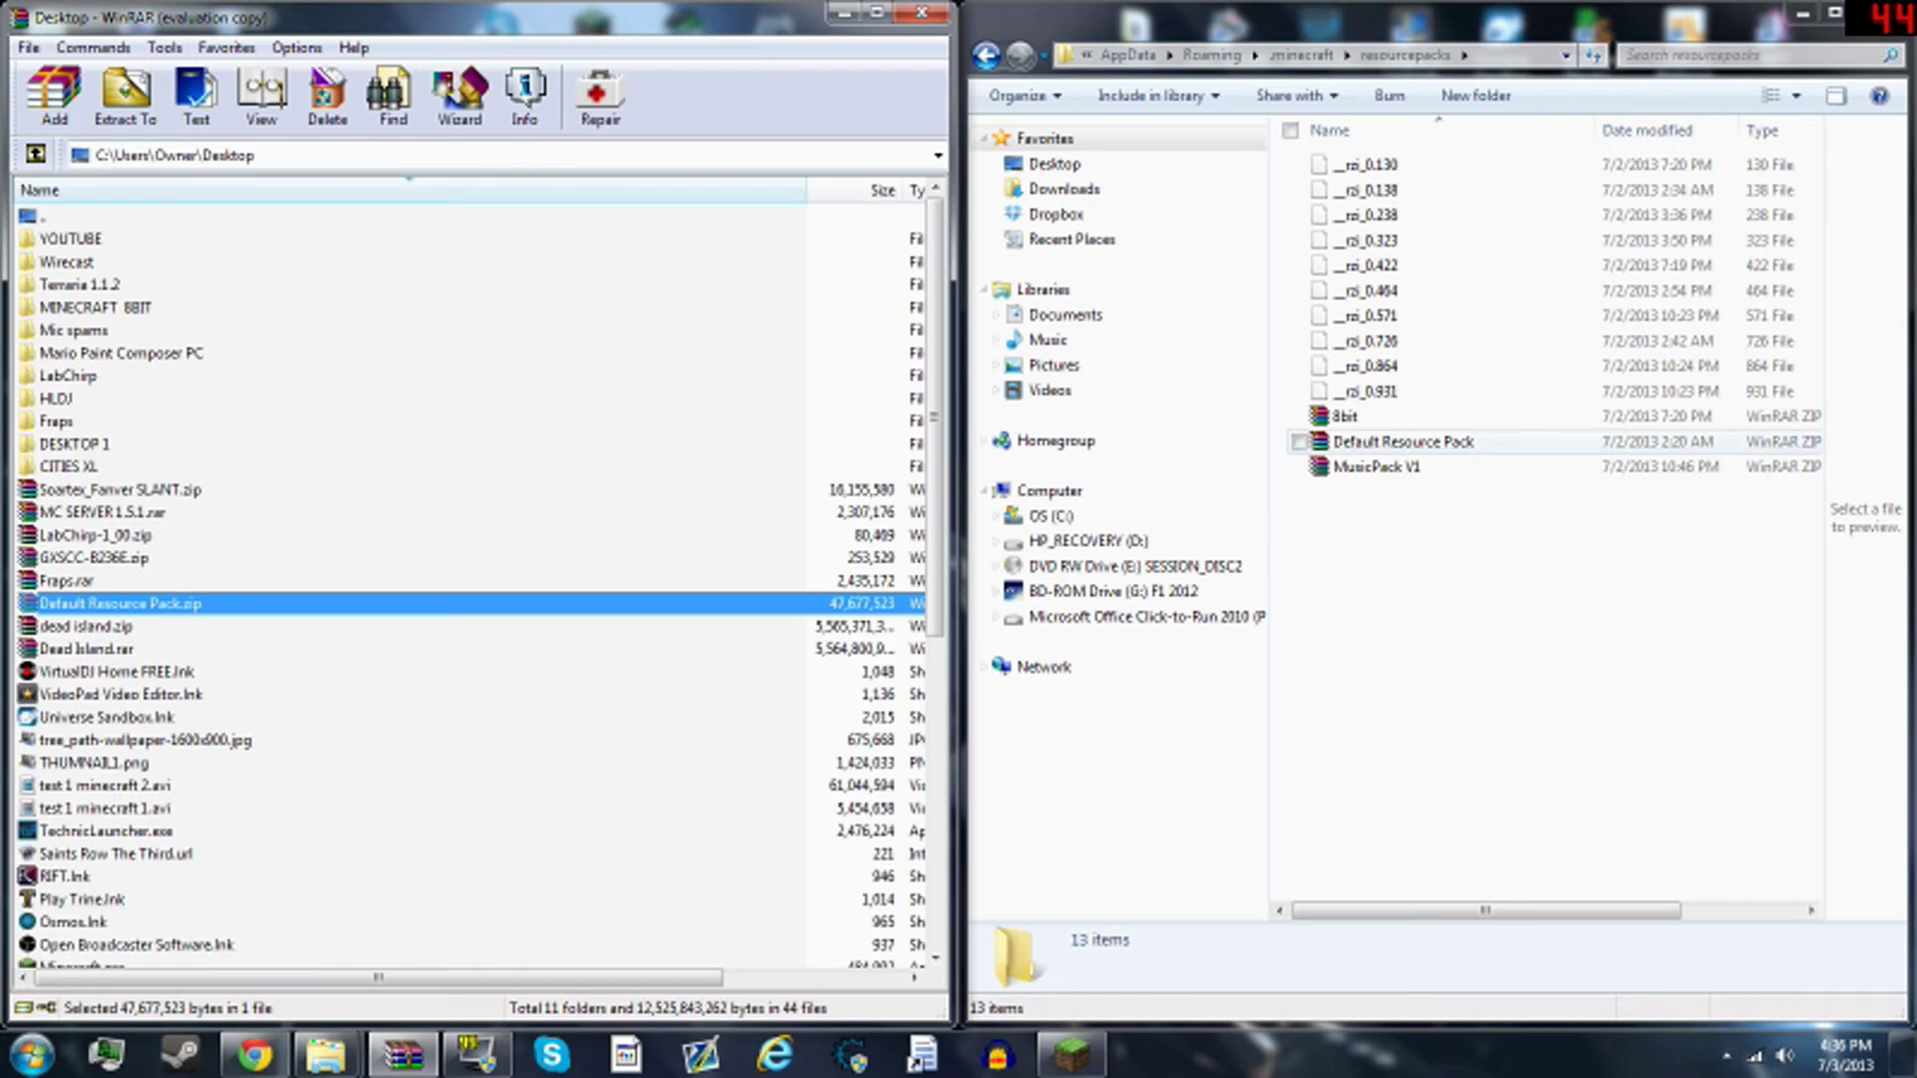
# - Rename the old pack to Default Resource Pack(origin) and paste in the edited archive
pyautogui.click(1403, 442)
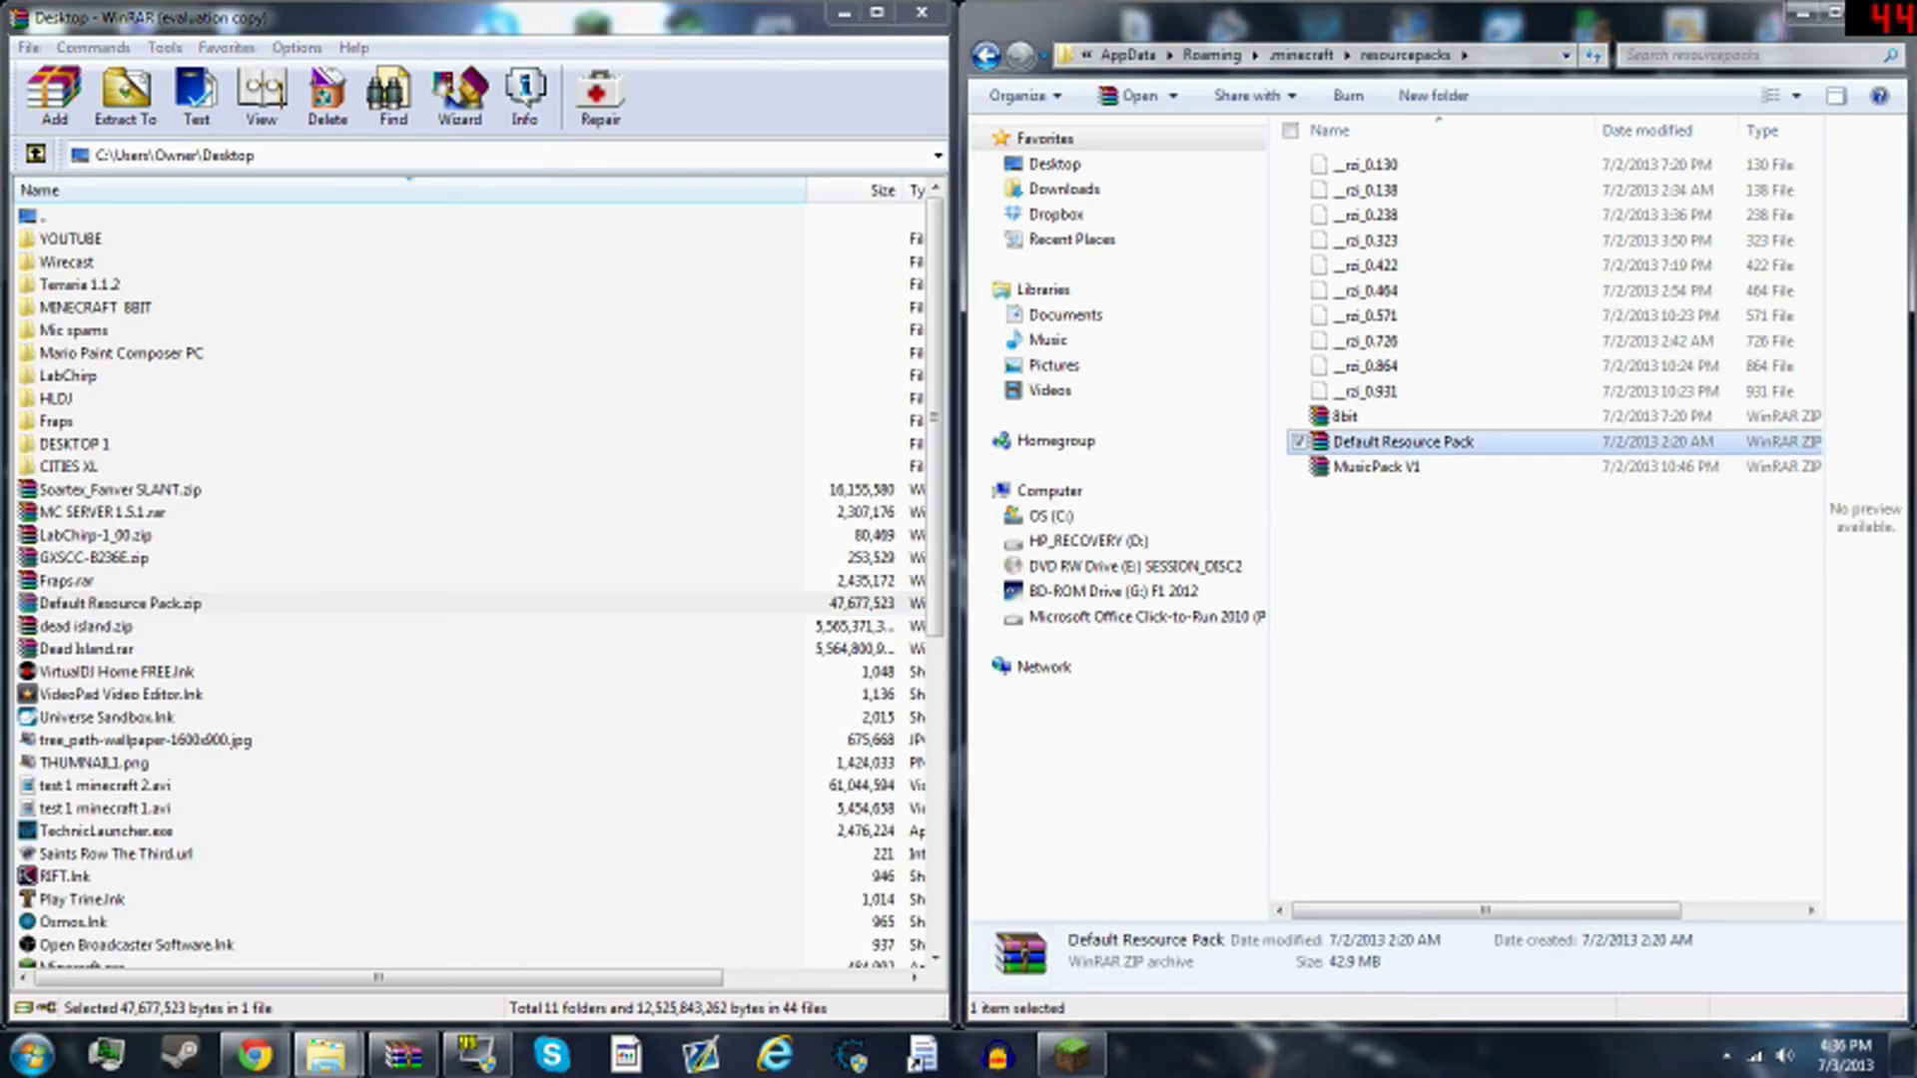
pyautogui.press('F2')
pyautogui.write('(origin)')
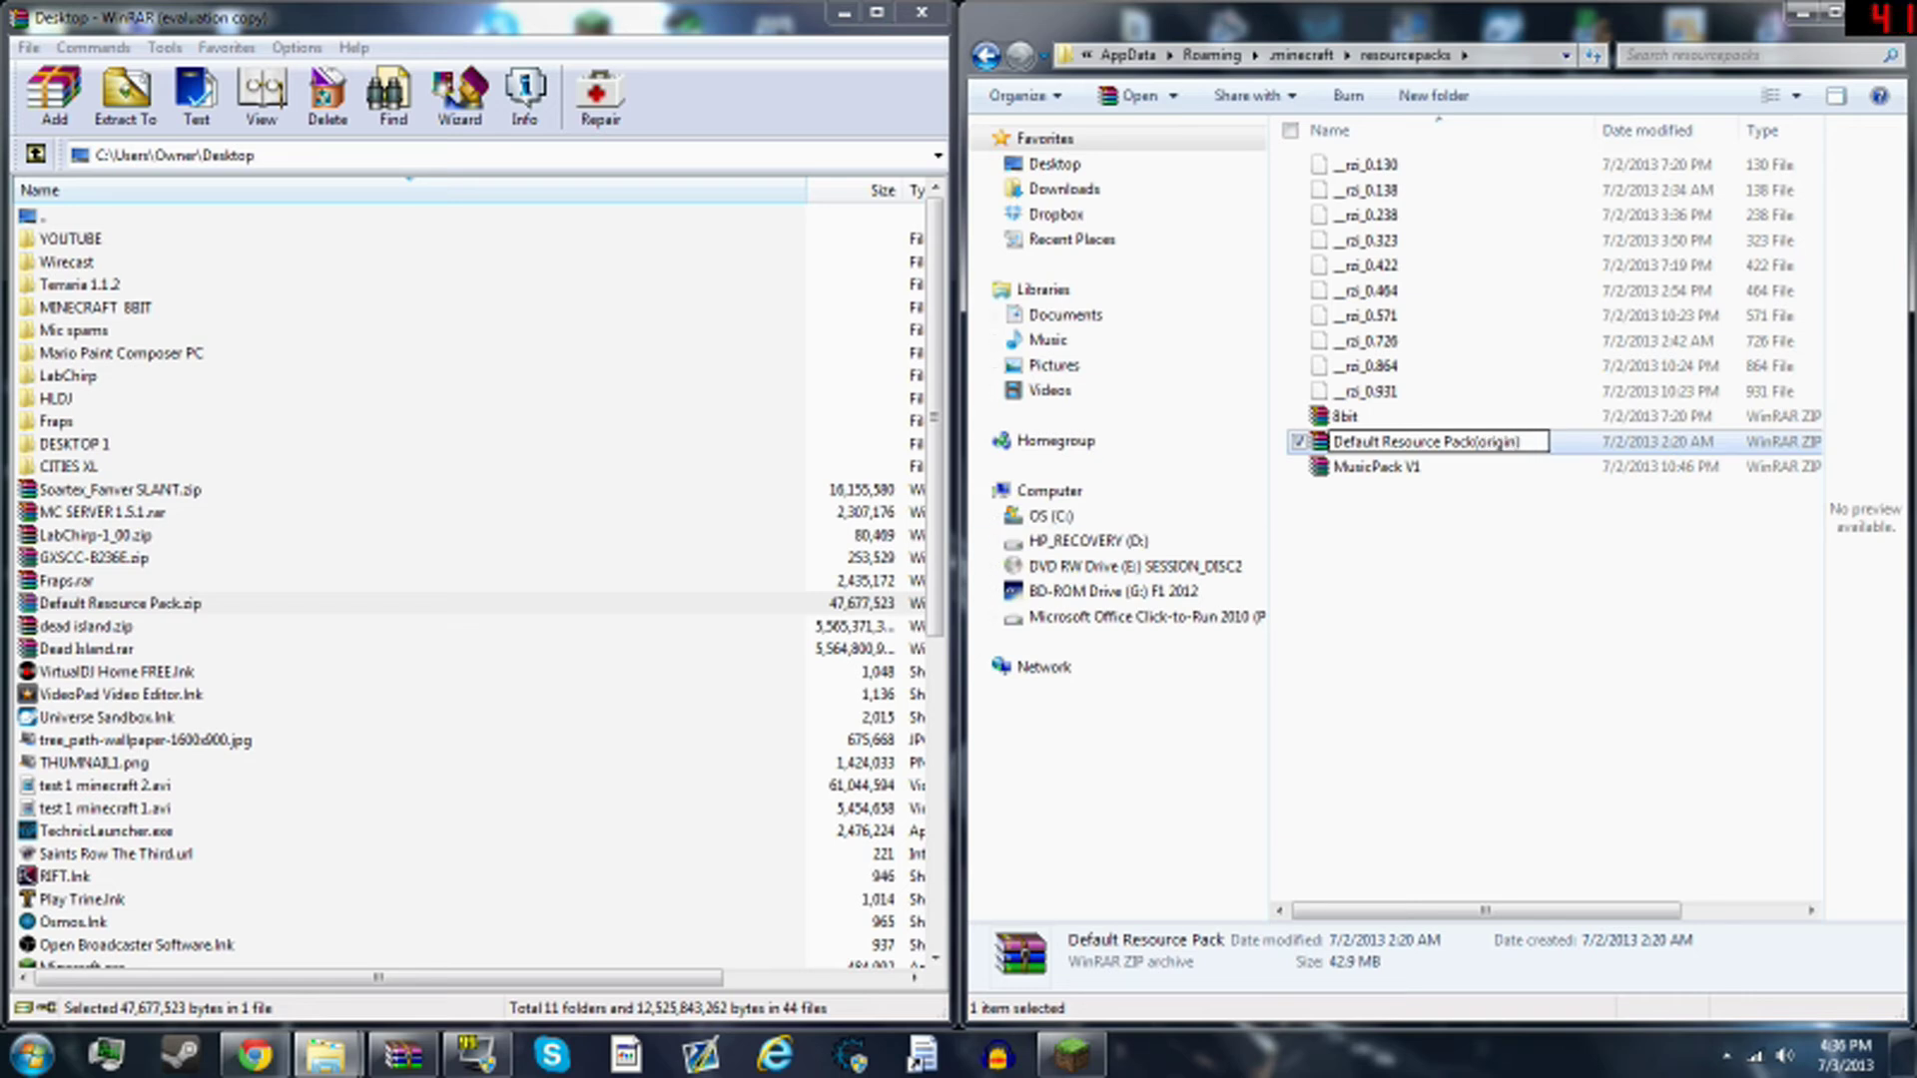
pyautogui.click(1548, 699)
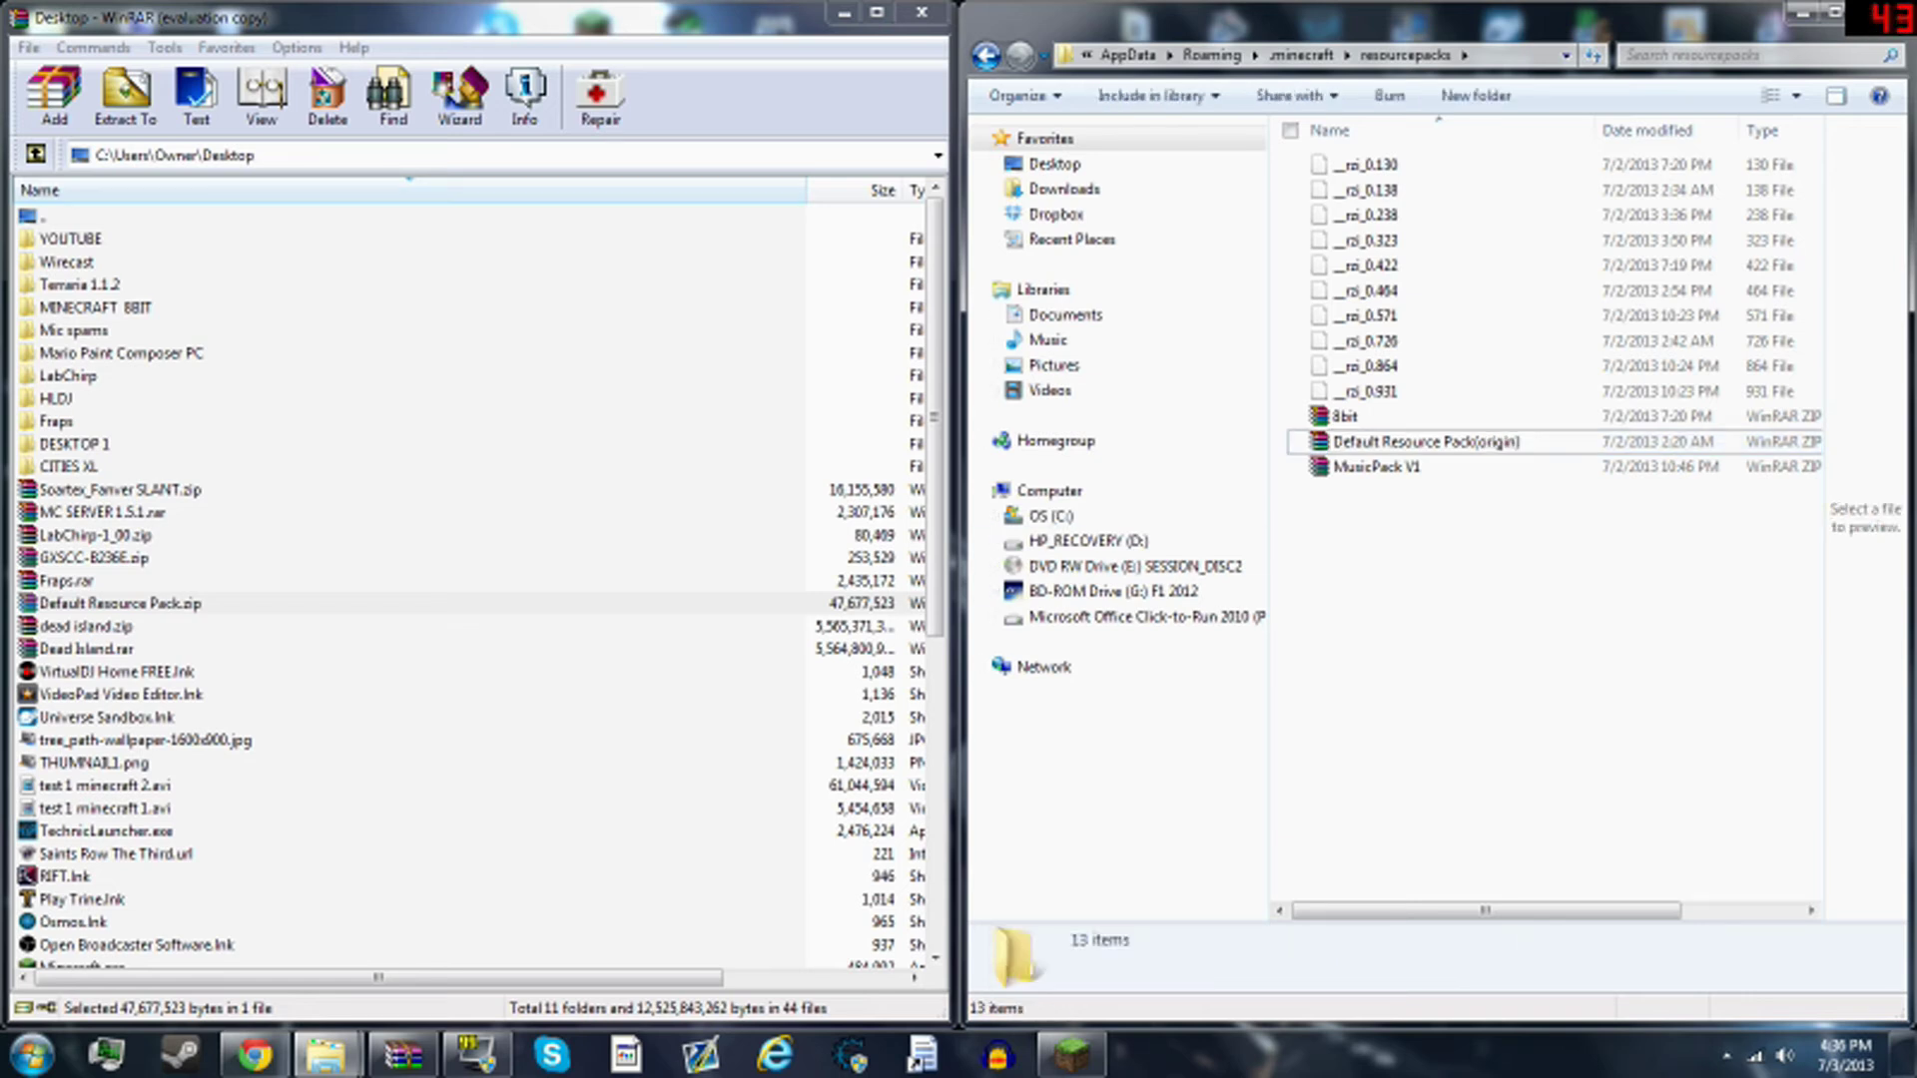
pyautogui.press('Right')
pyautogui.hotkey('alt', 'Tab')
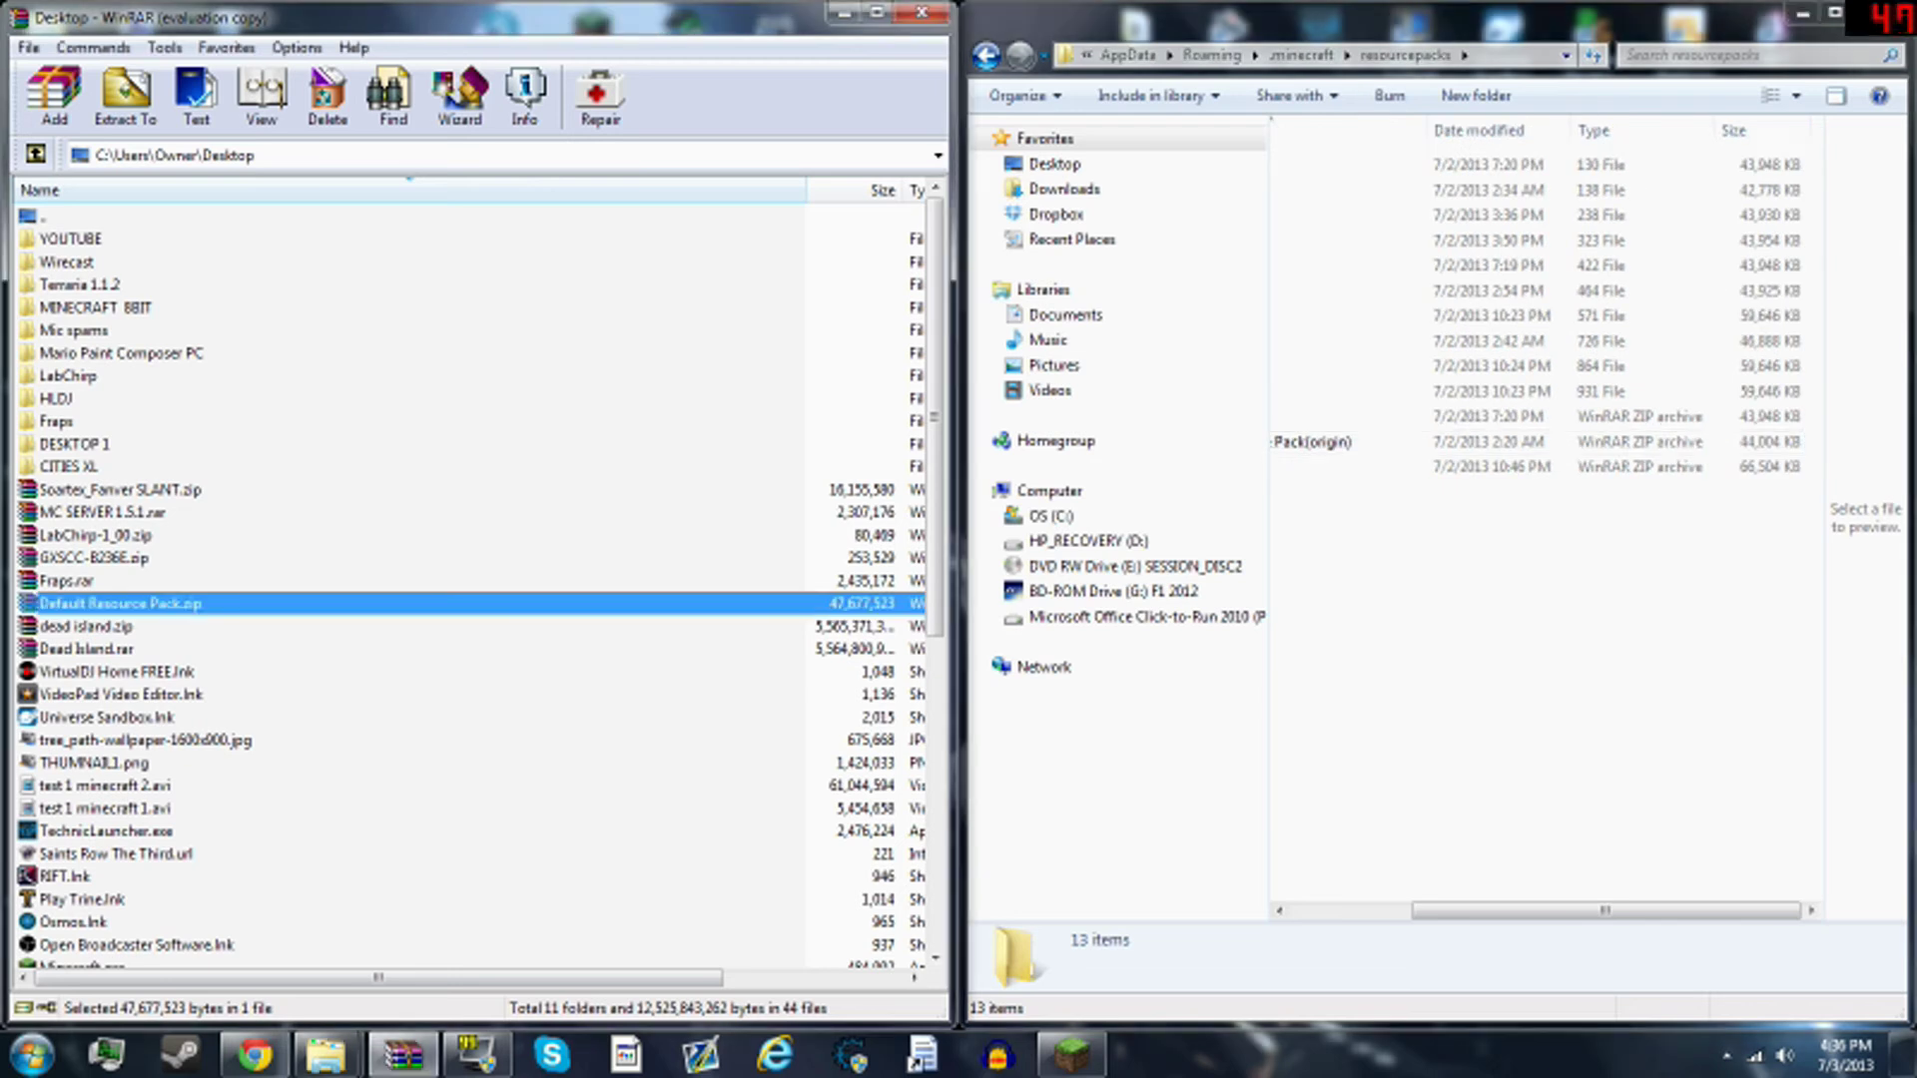
pyautogui.hotkey('alt', 'Tab')
pyautogui.hotkey('ctrl', 'v')
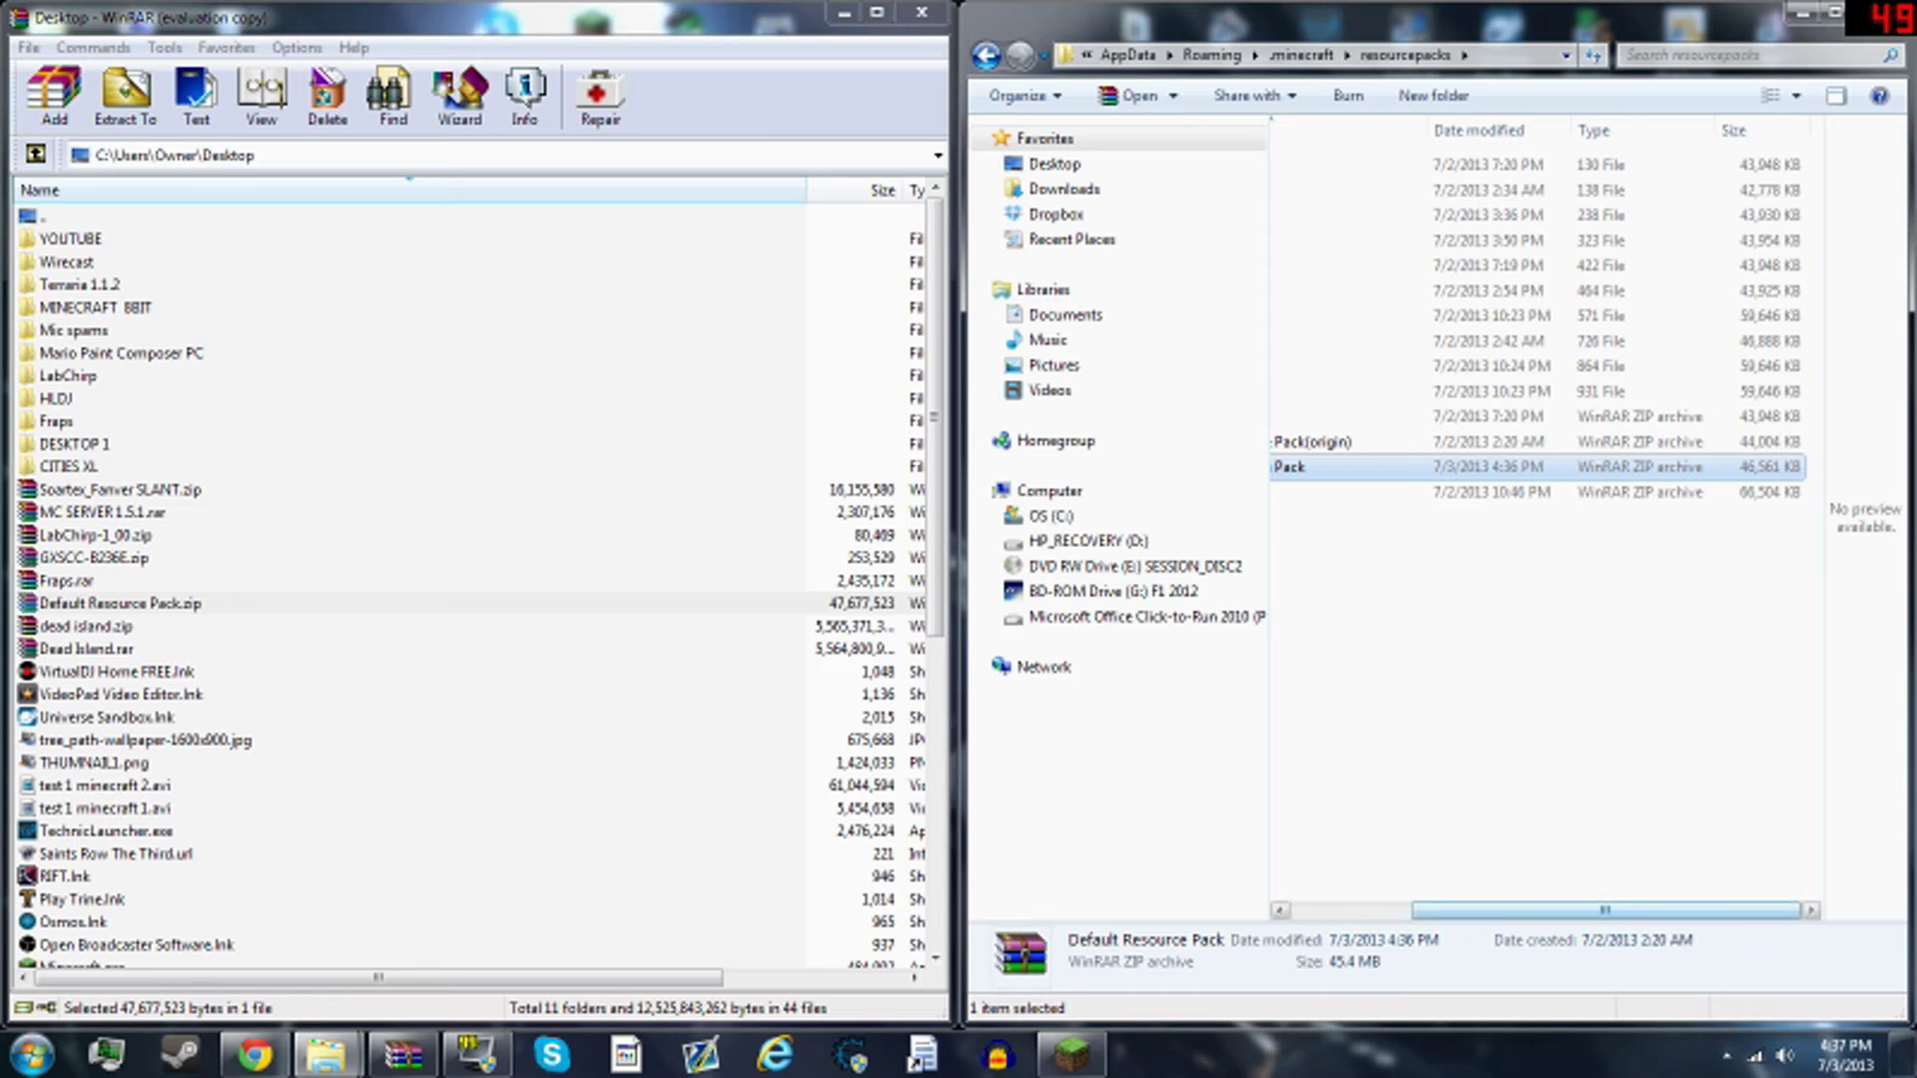
# - Rename the pasted archive to TUTORIAL PACK and close the resourcepacks window
pyautogui.hscroll(-3, 1545, 519)
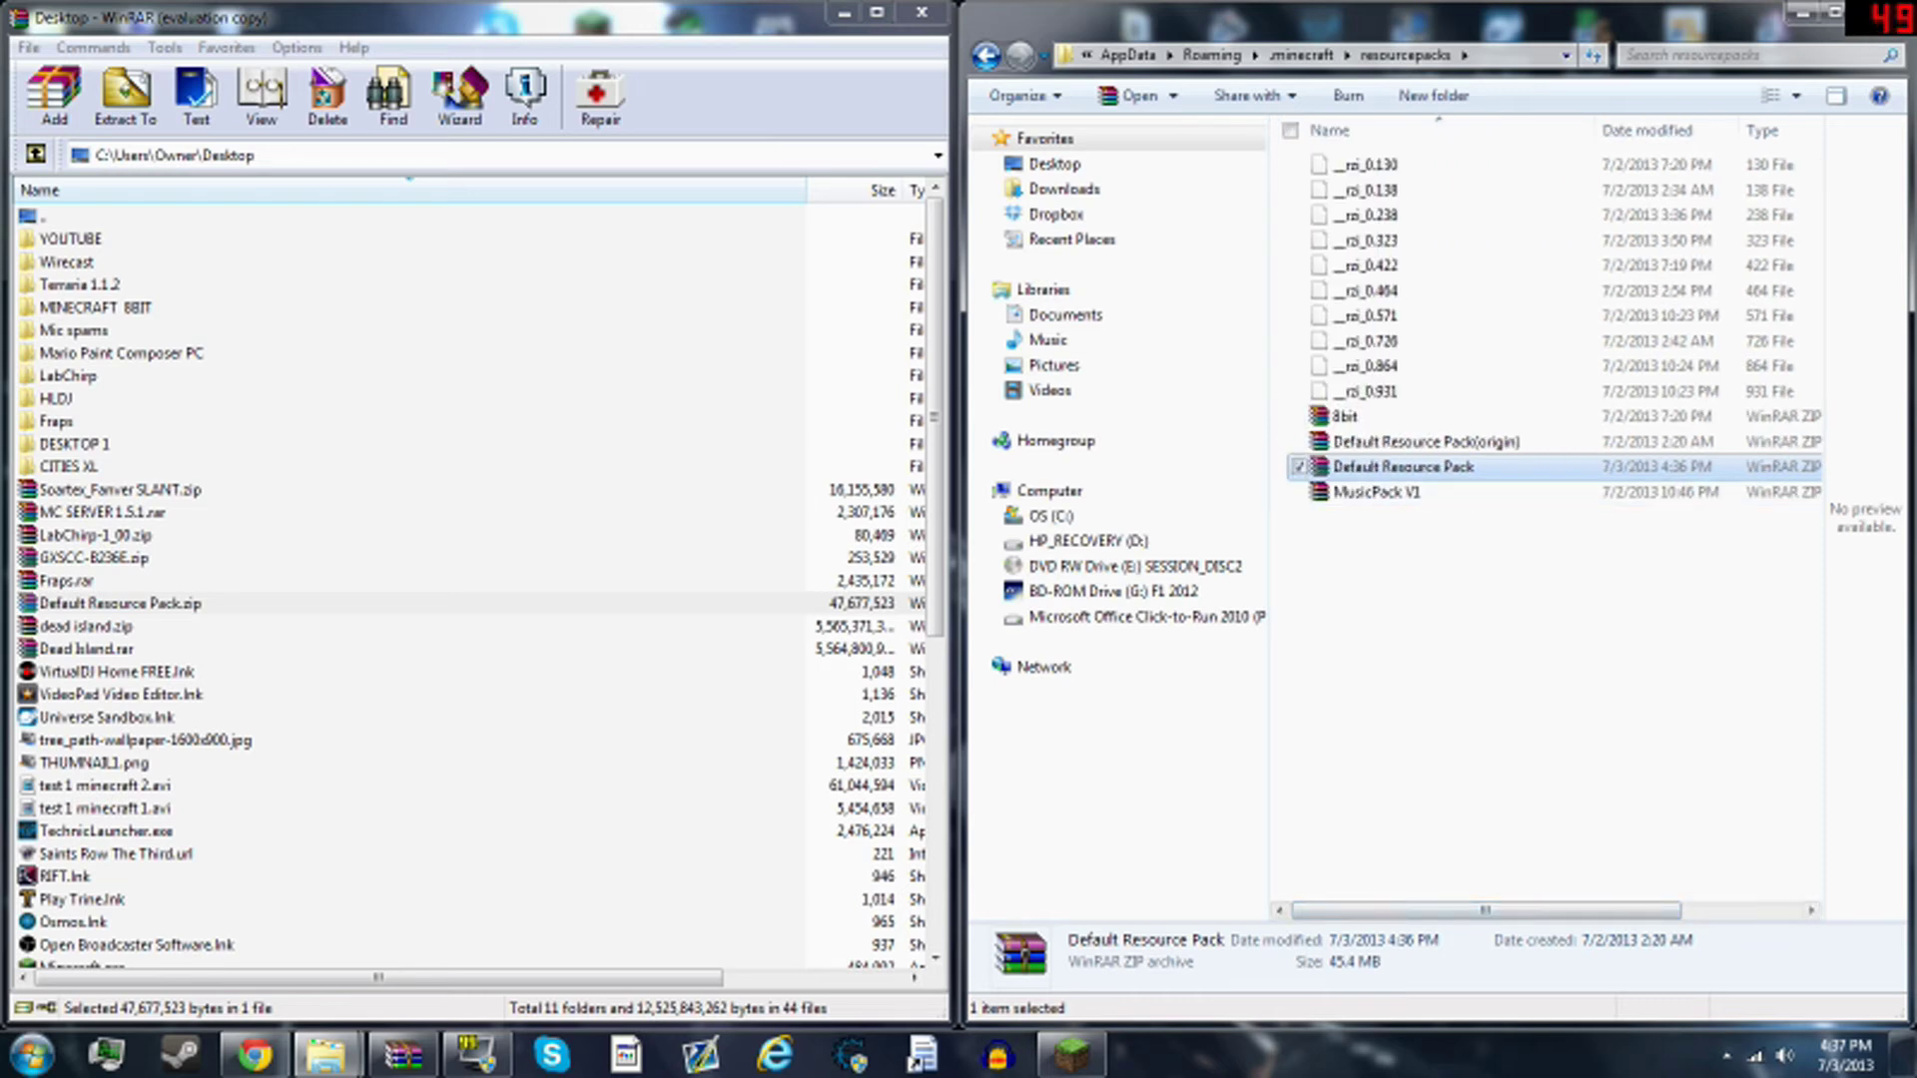
pyautogui.press('F2')
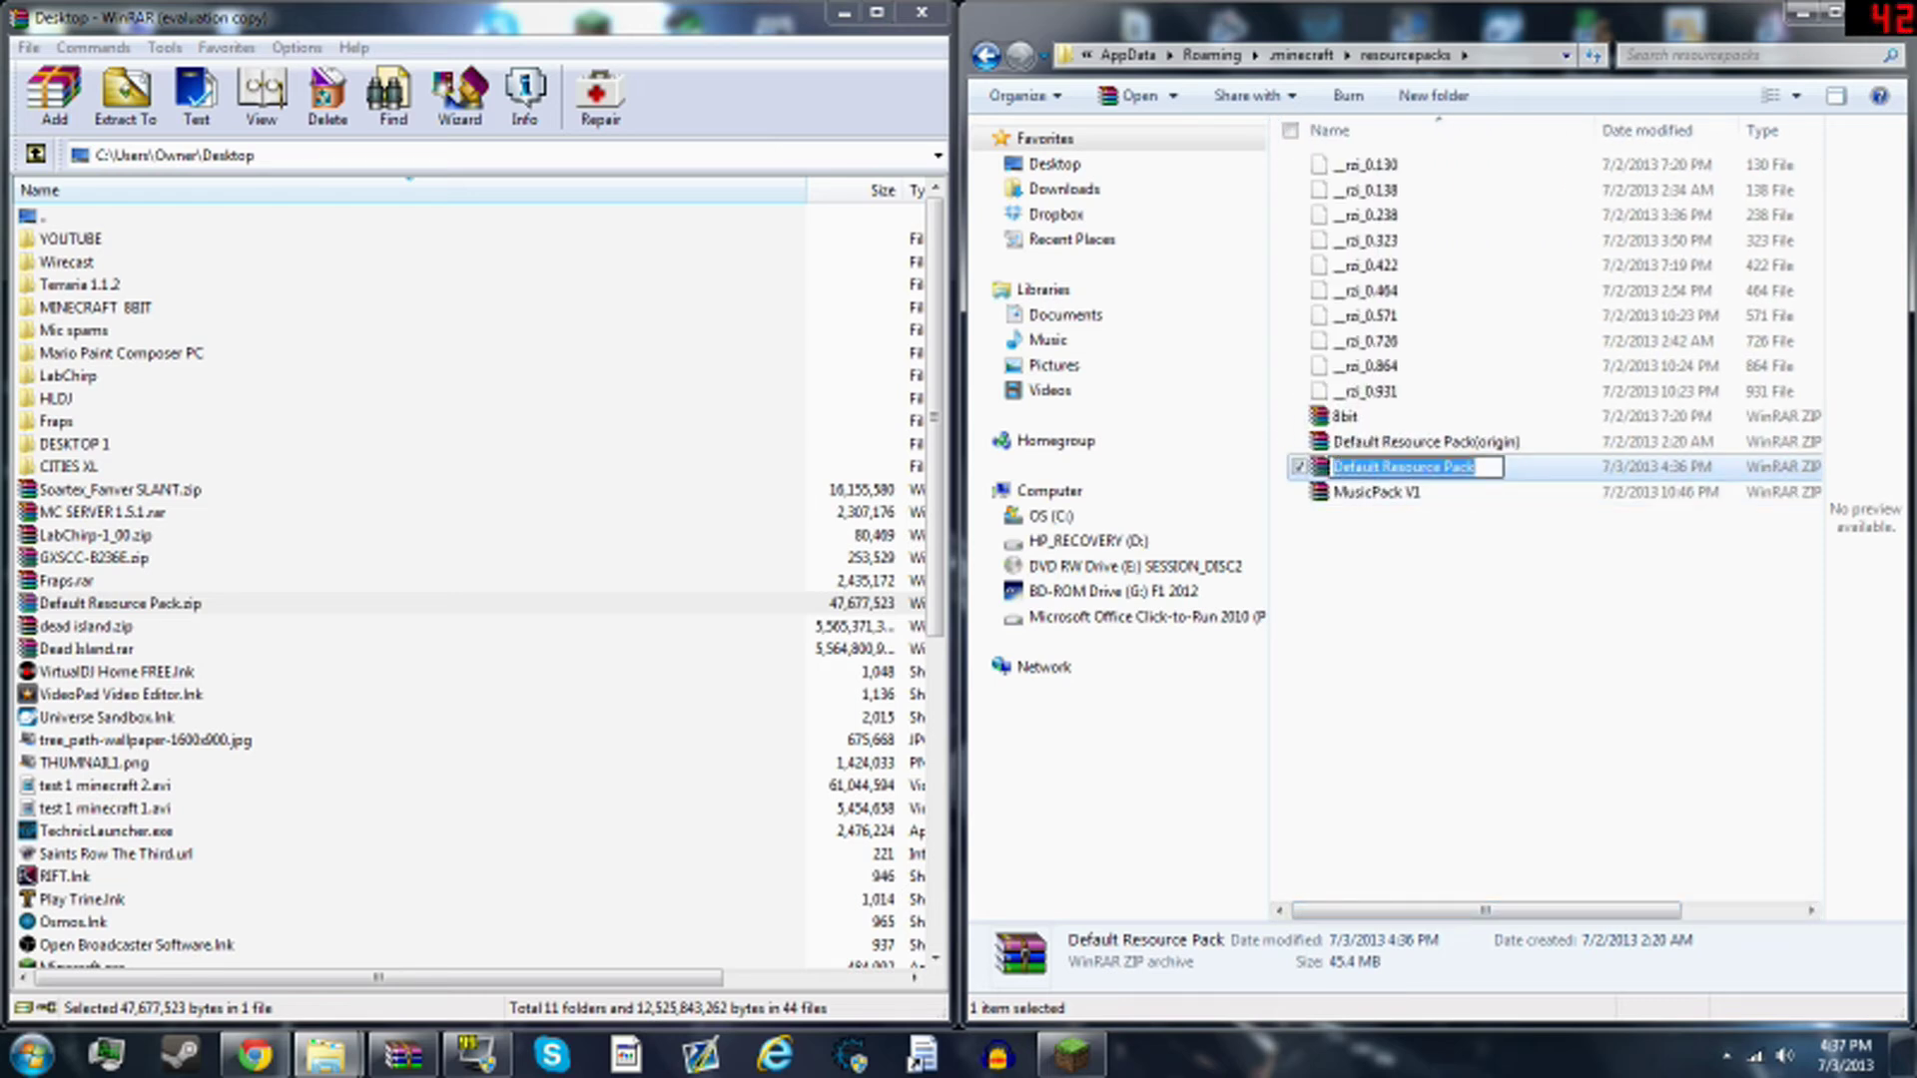
pyautogui.write('TUT')
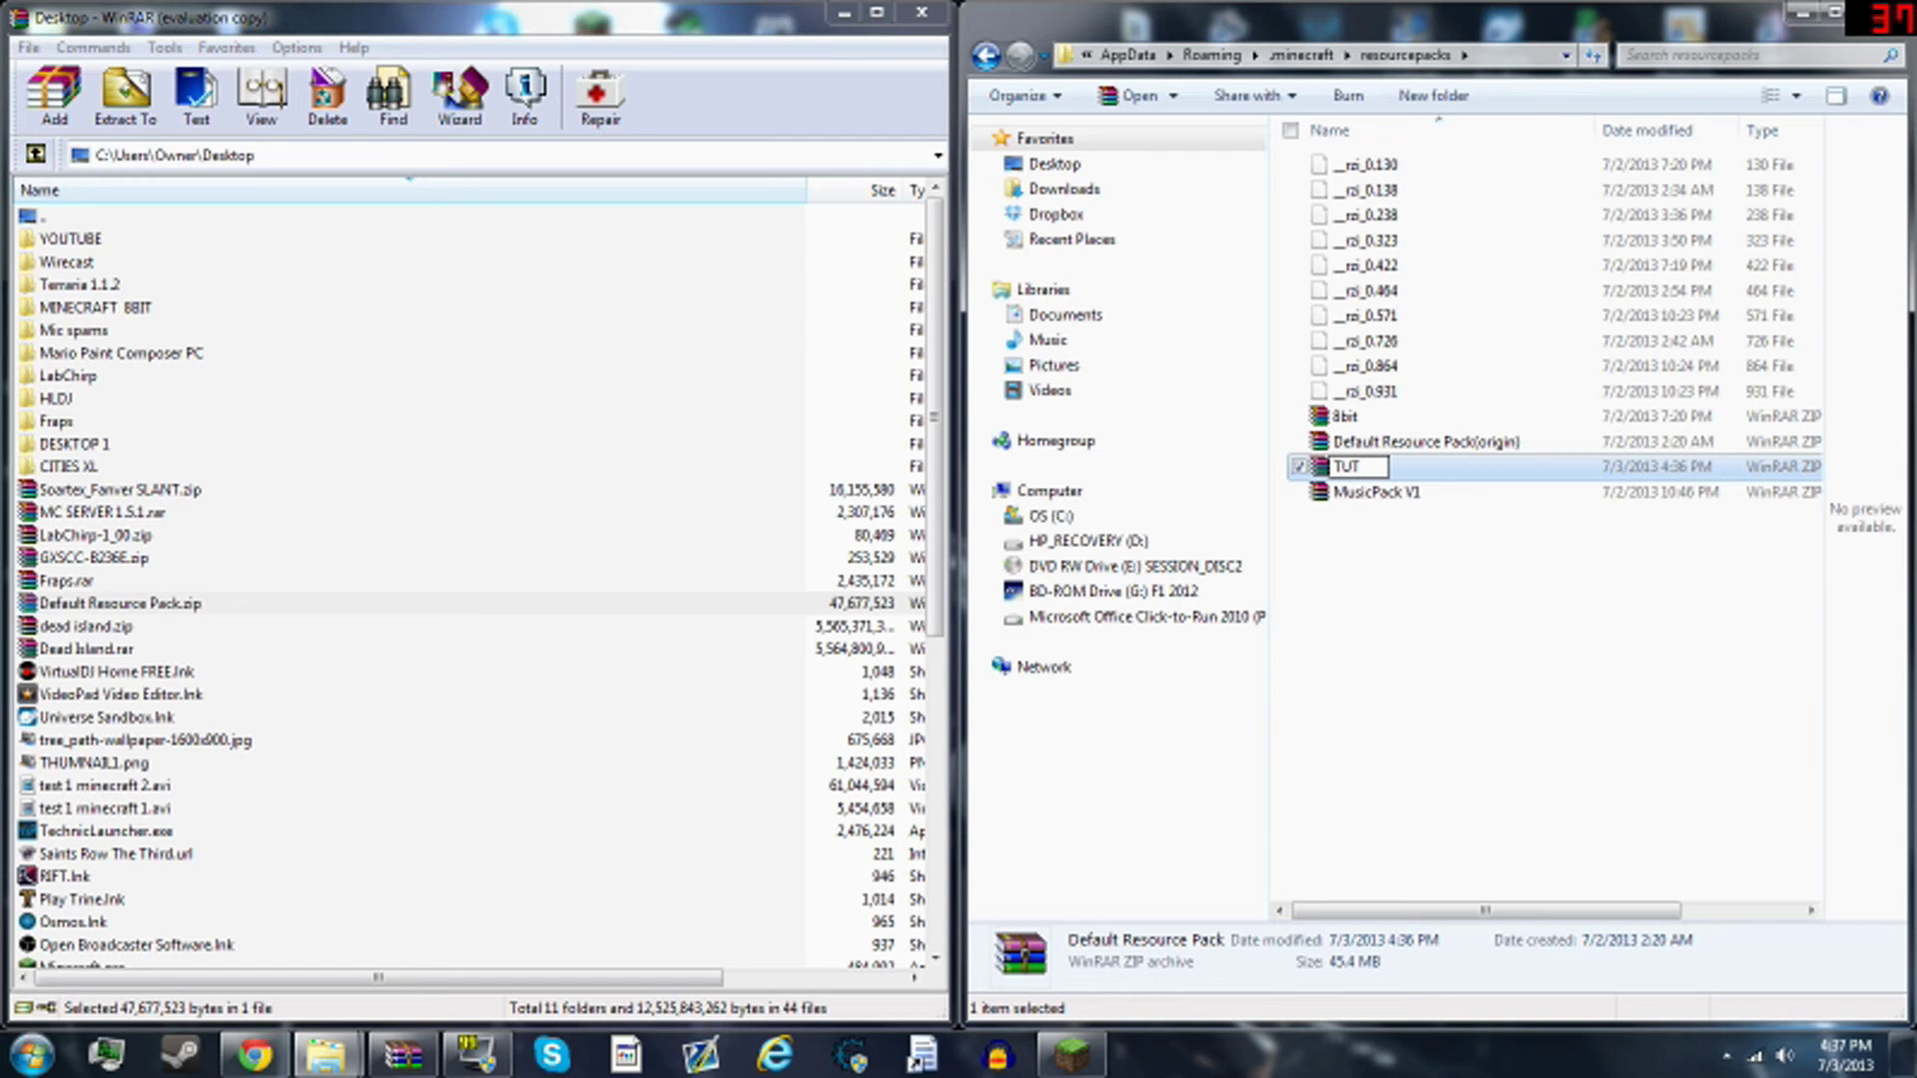
pyautogui.write('ORIAL PACK')
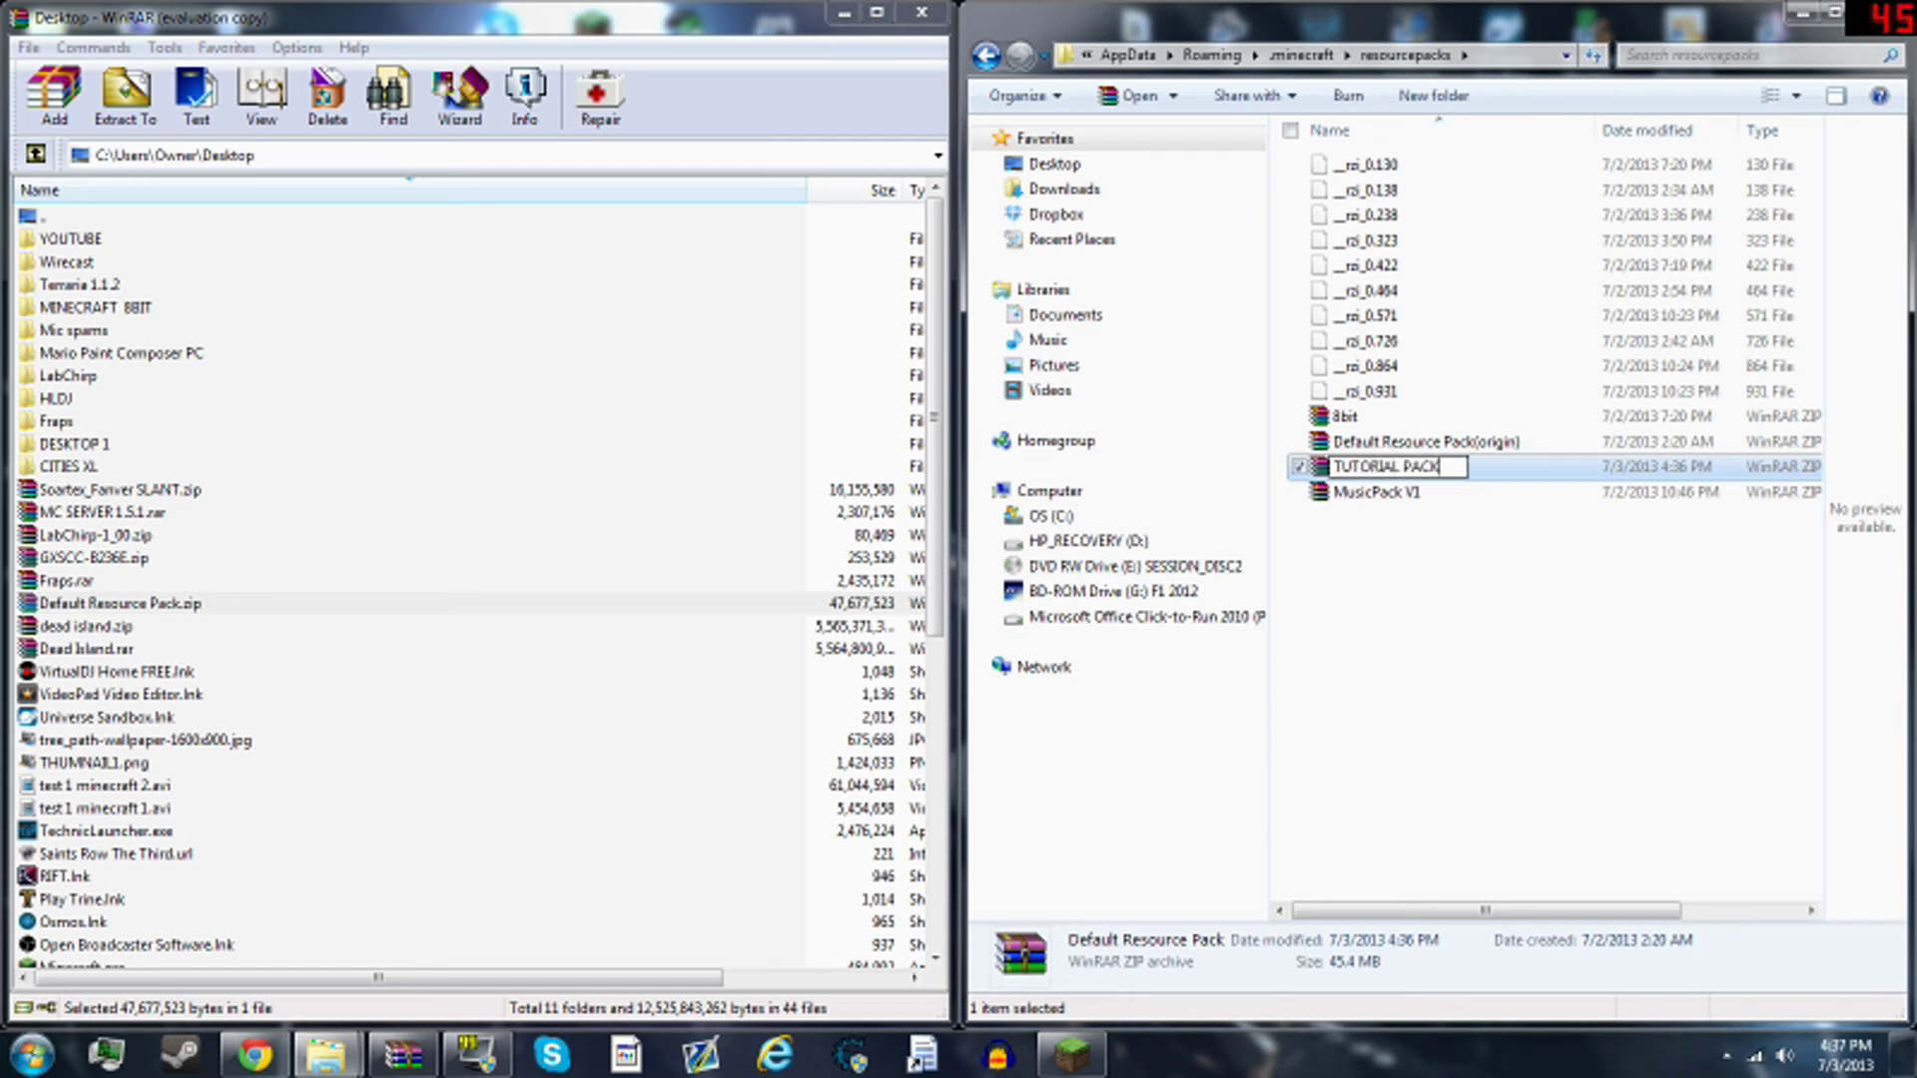
pyautogui.press('Return')
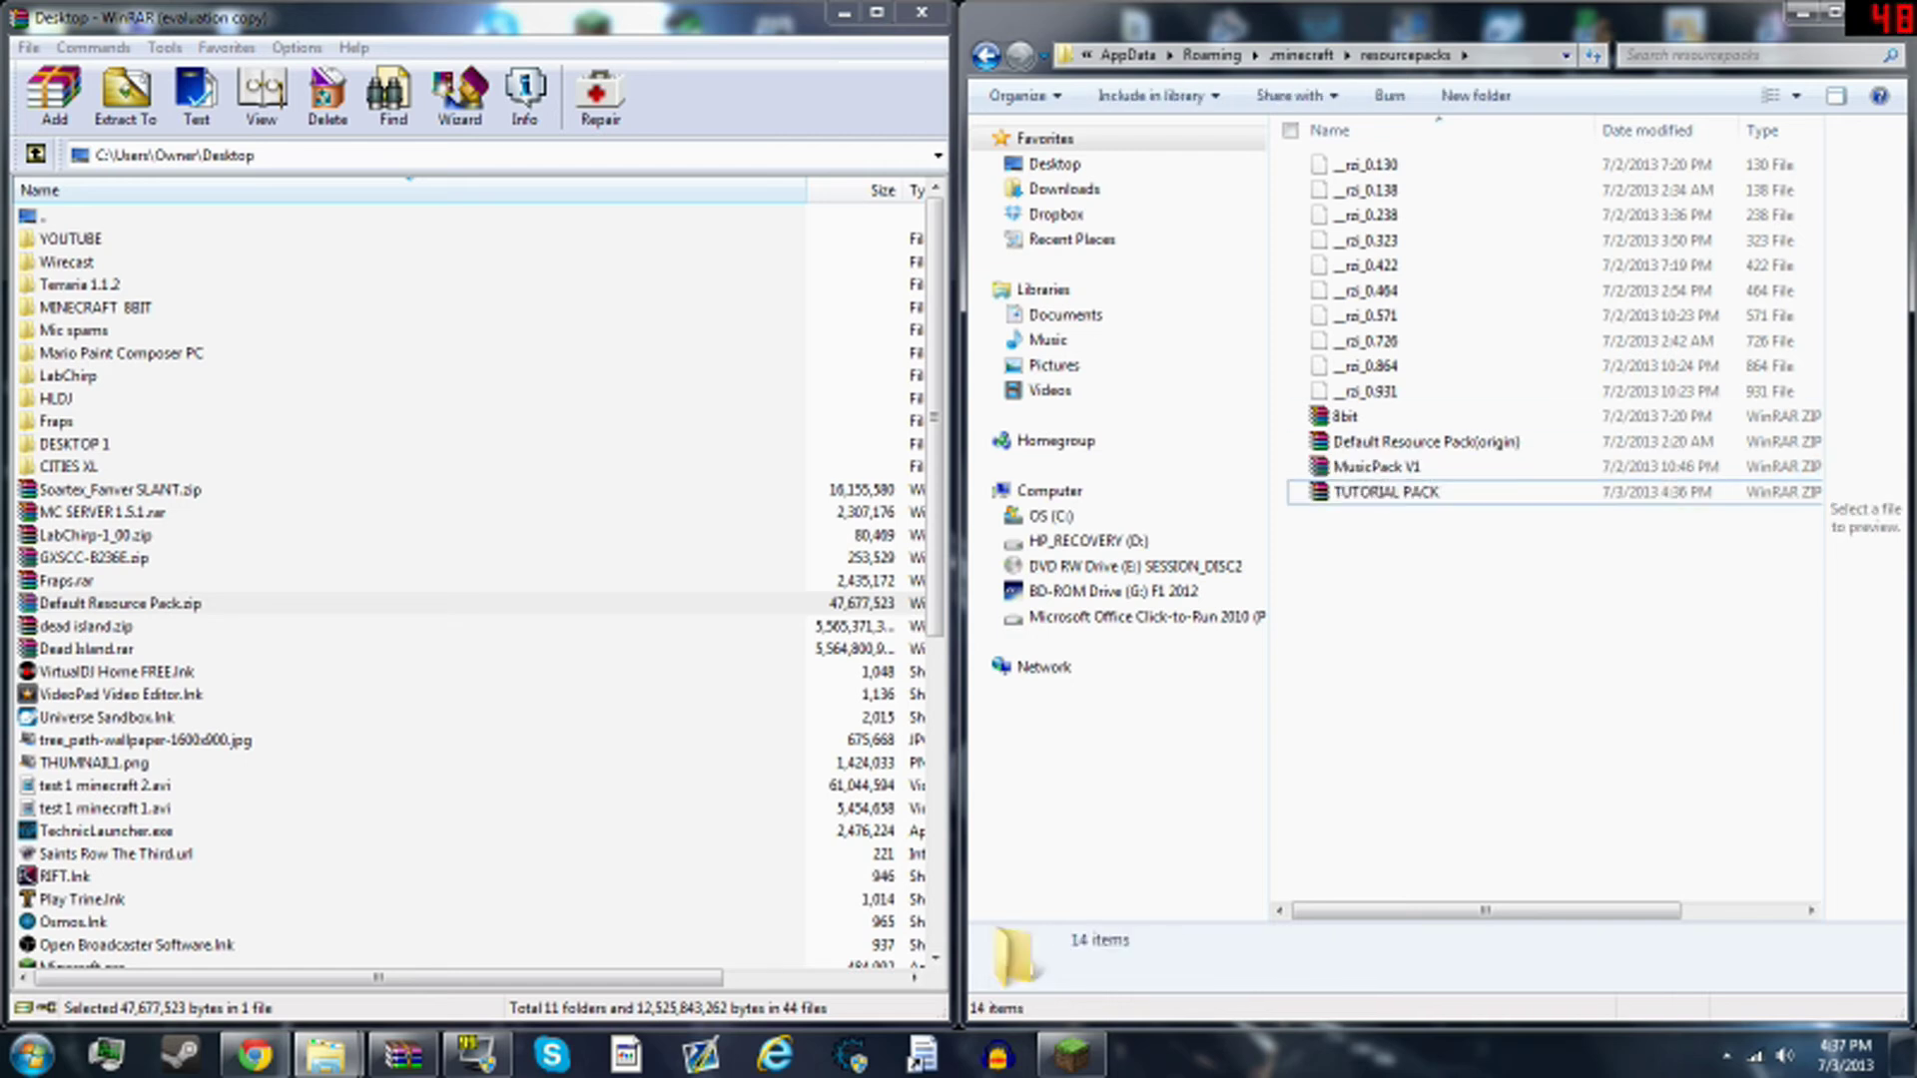
pyautogui.click(1881, 12)
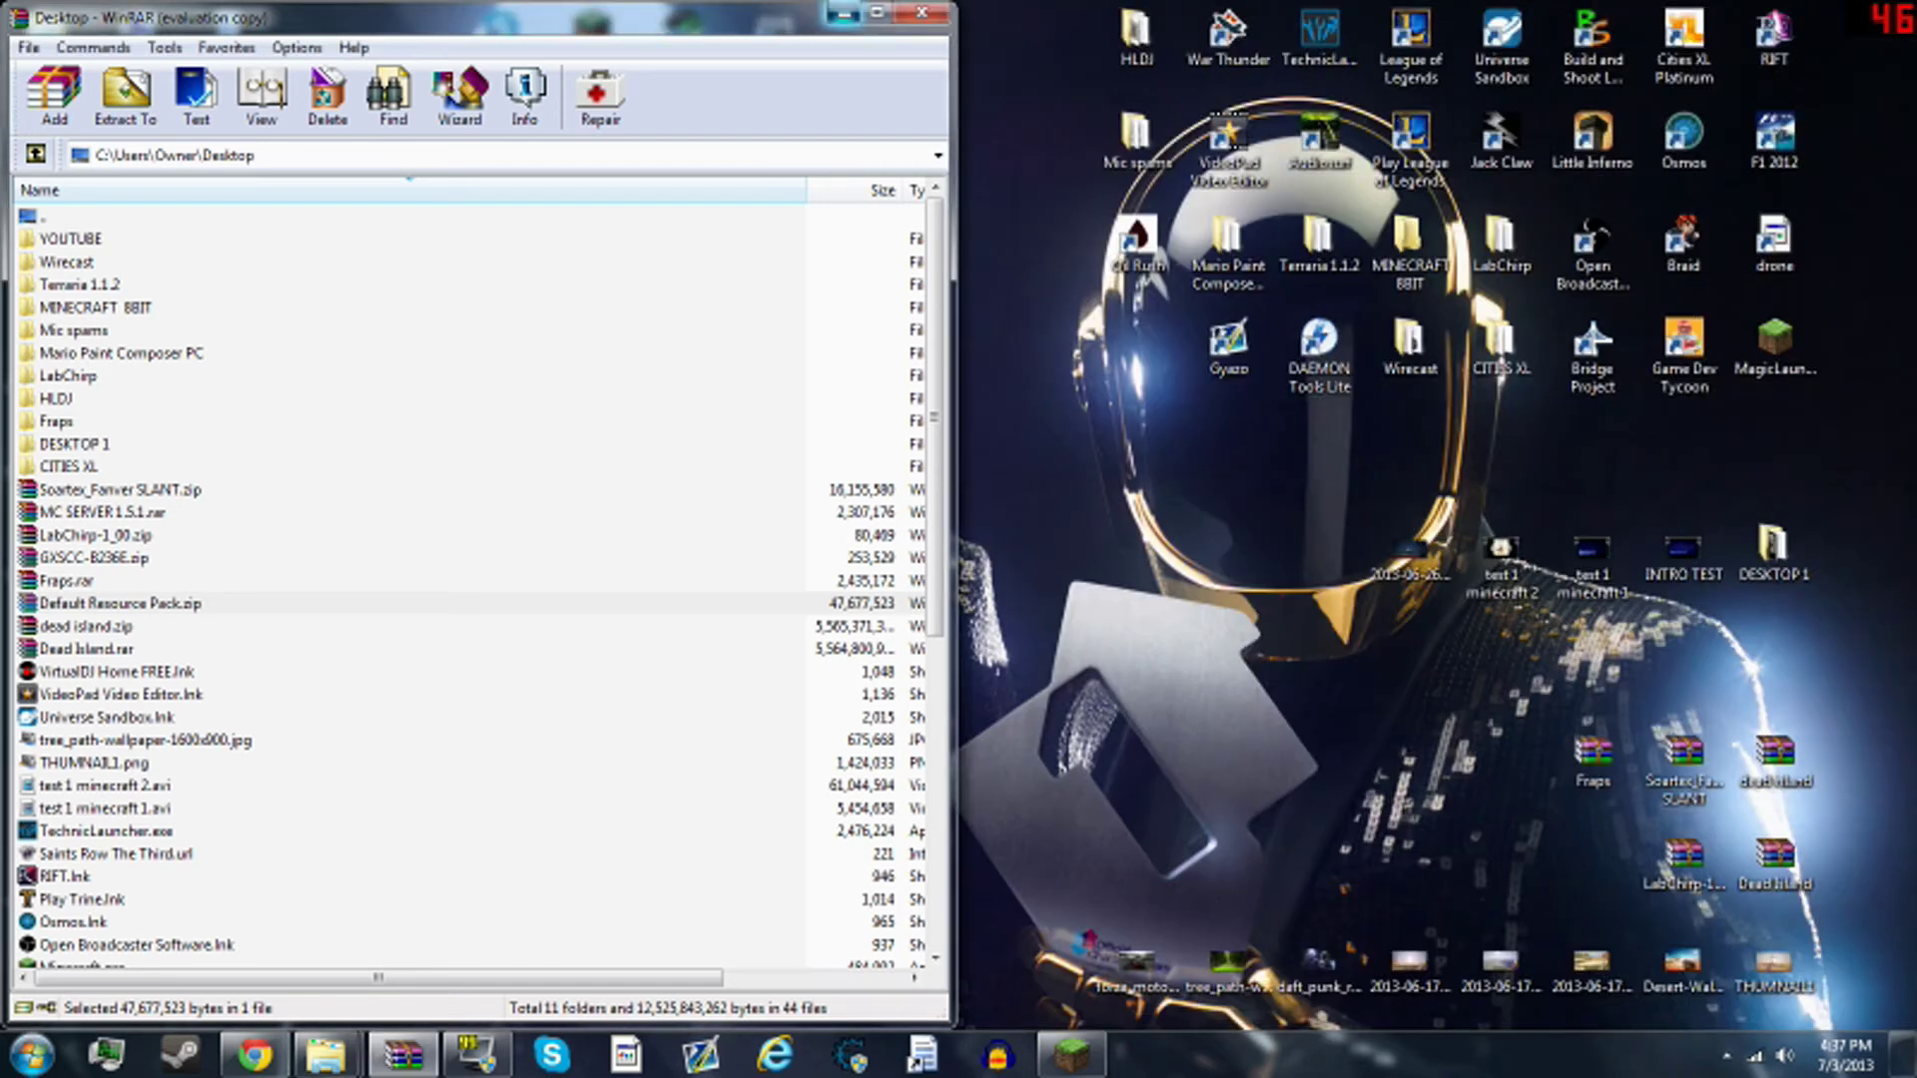
# - Restore the Minecraft Launcher, move it higher, and launch Minecraft 1.6.1
pyautogui.click(844, 14)
pyautogui.click(1072, 1054)
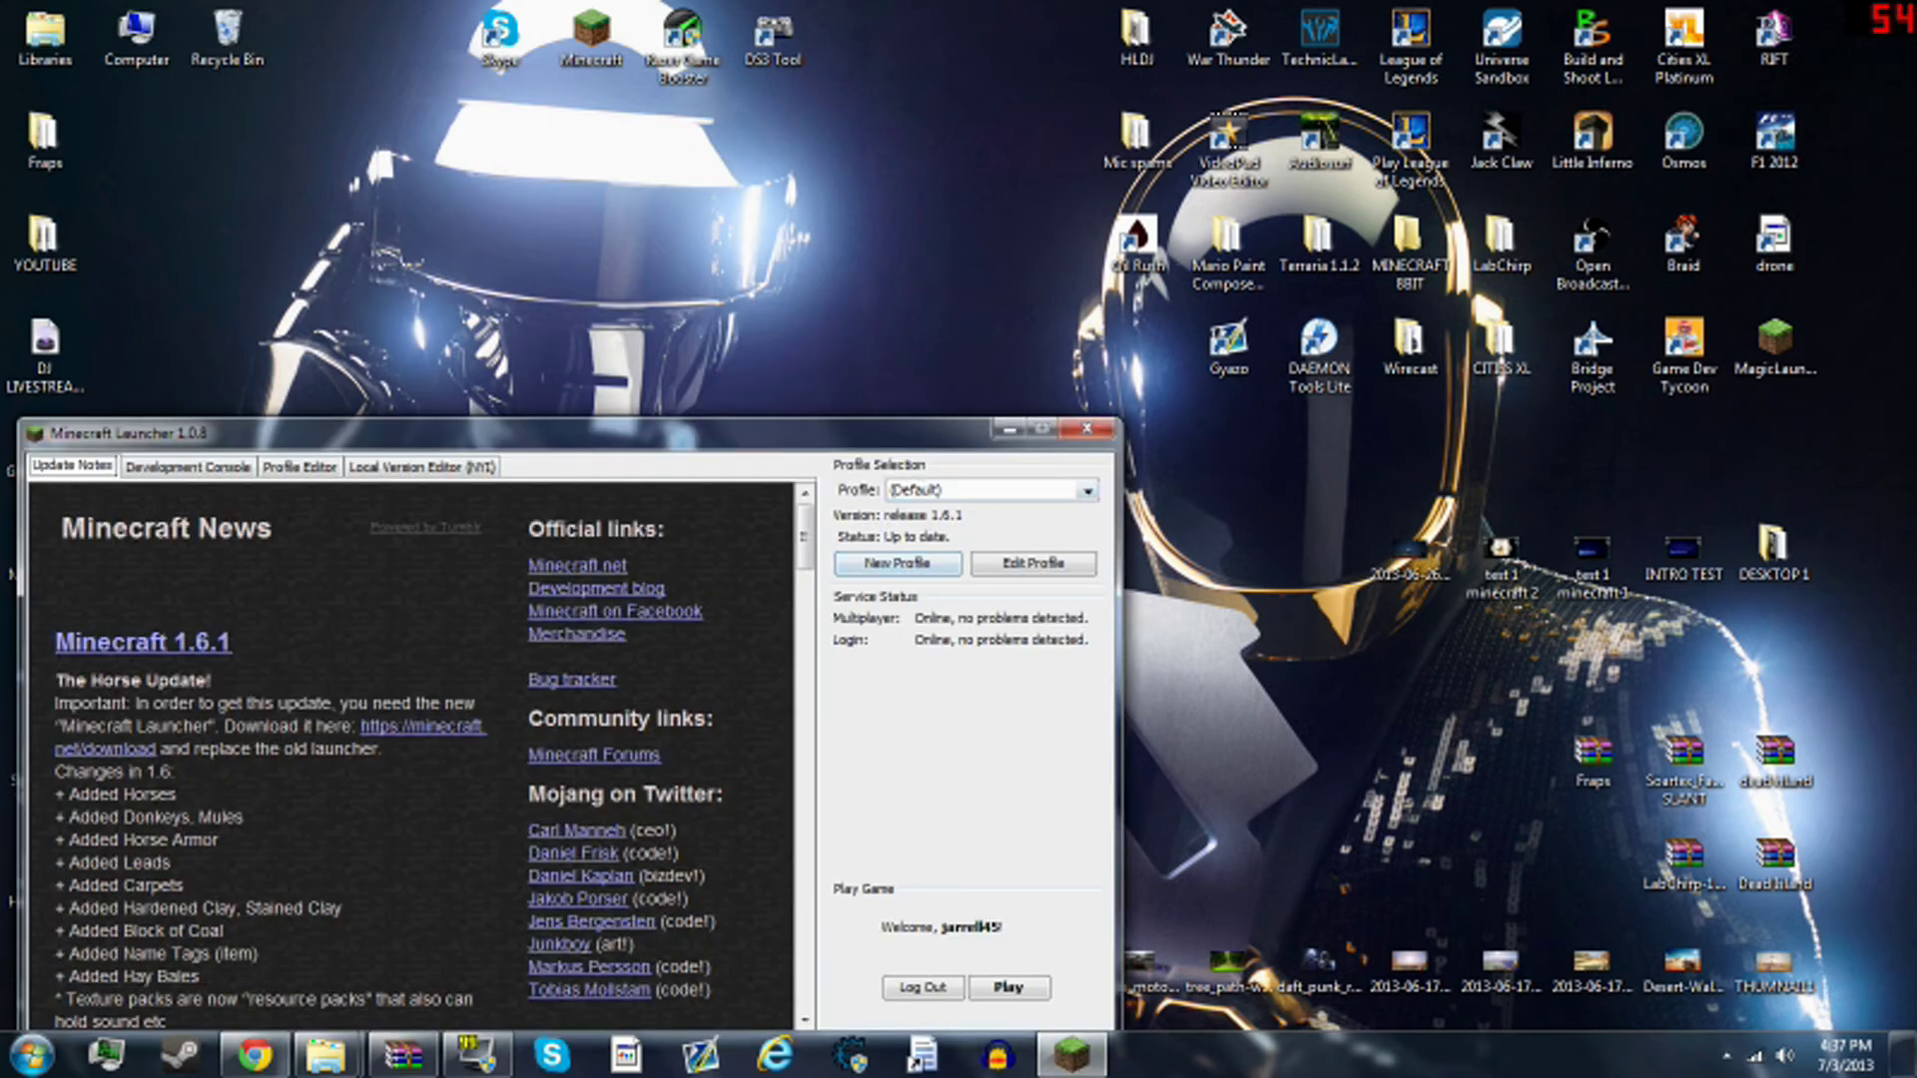
pyautogui.moveTo(499, 433); pyautogui.dragTo(549, 219)
pyautogui.click(1059, 775)
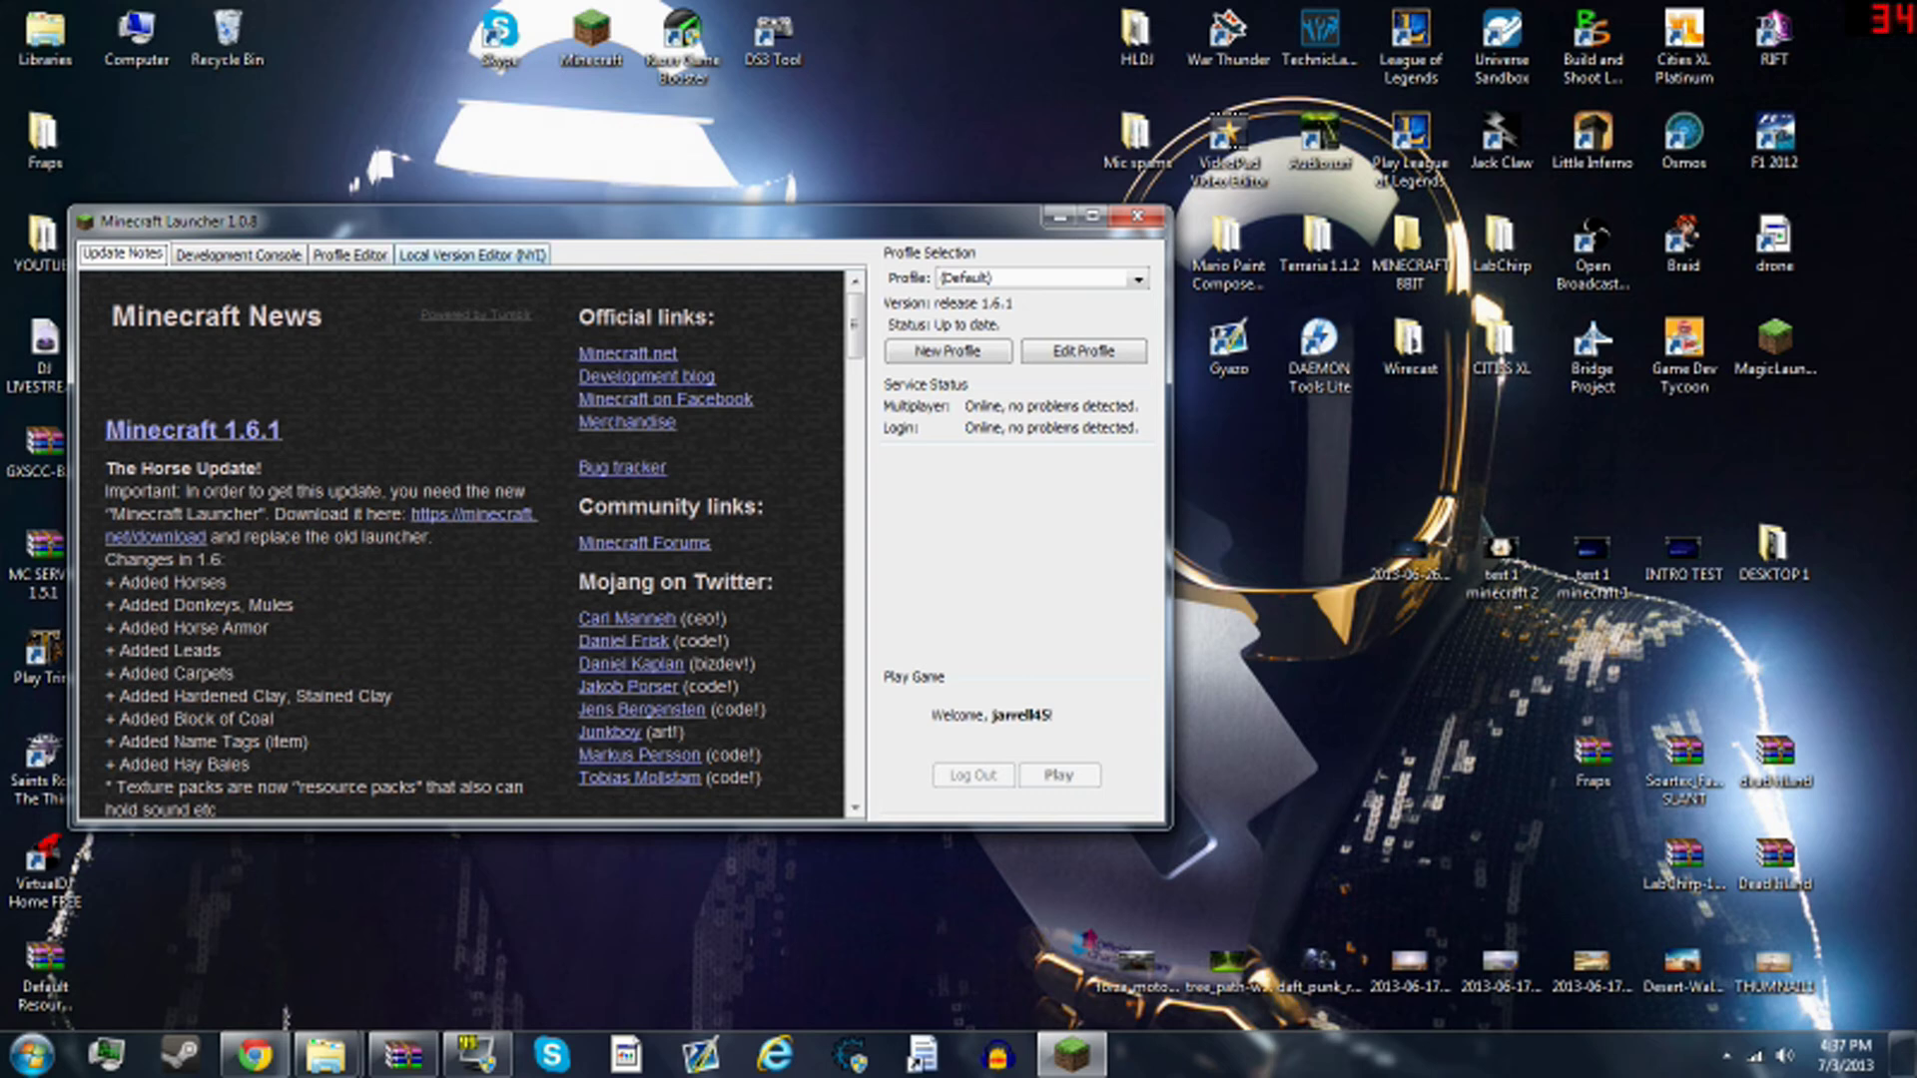
pyautogui.click(350, 255)
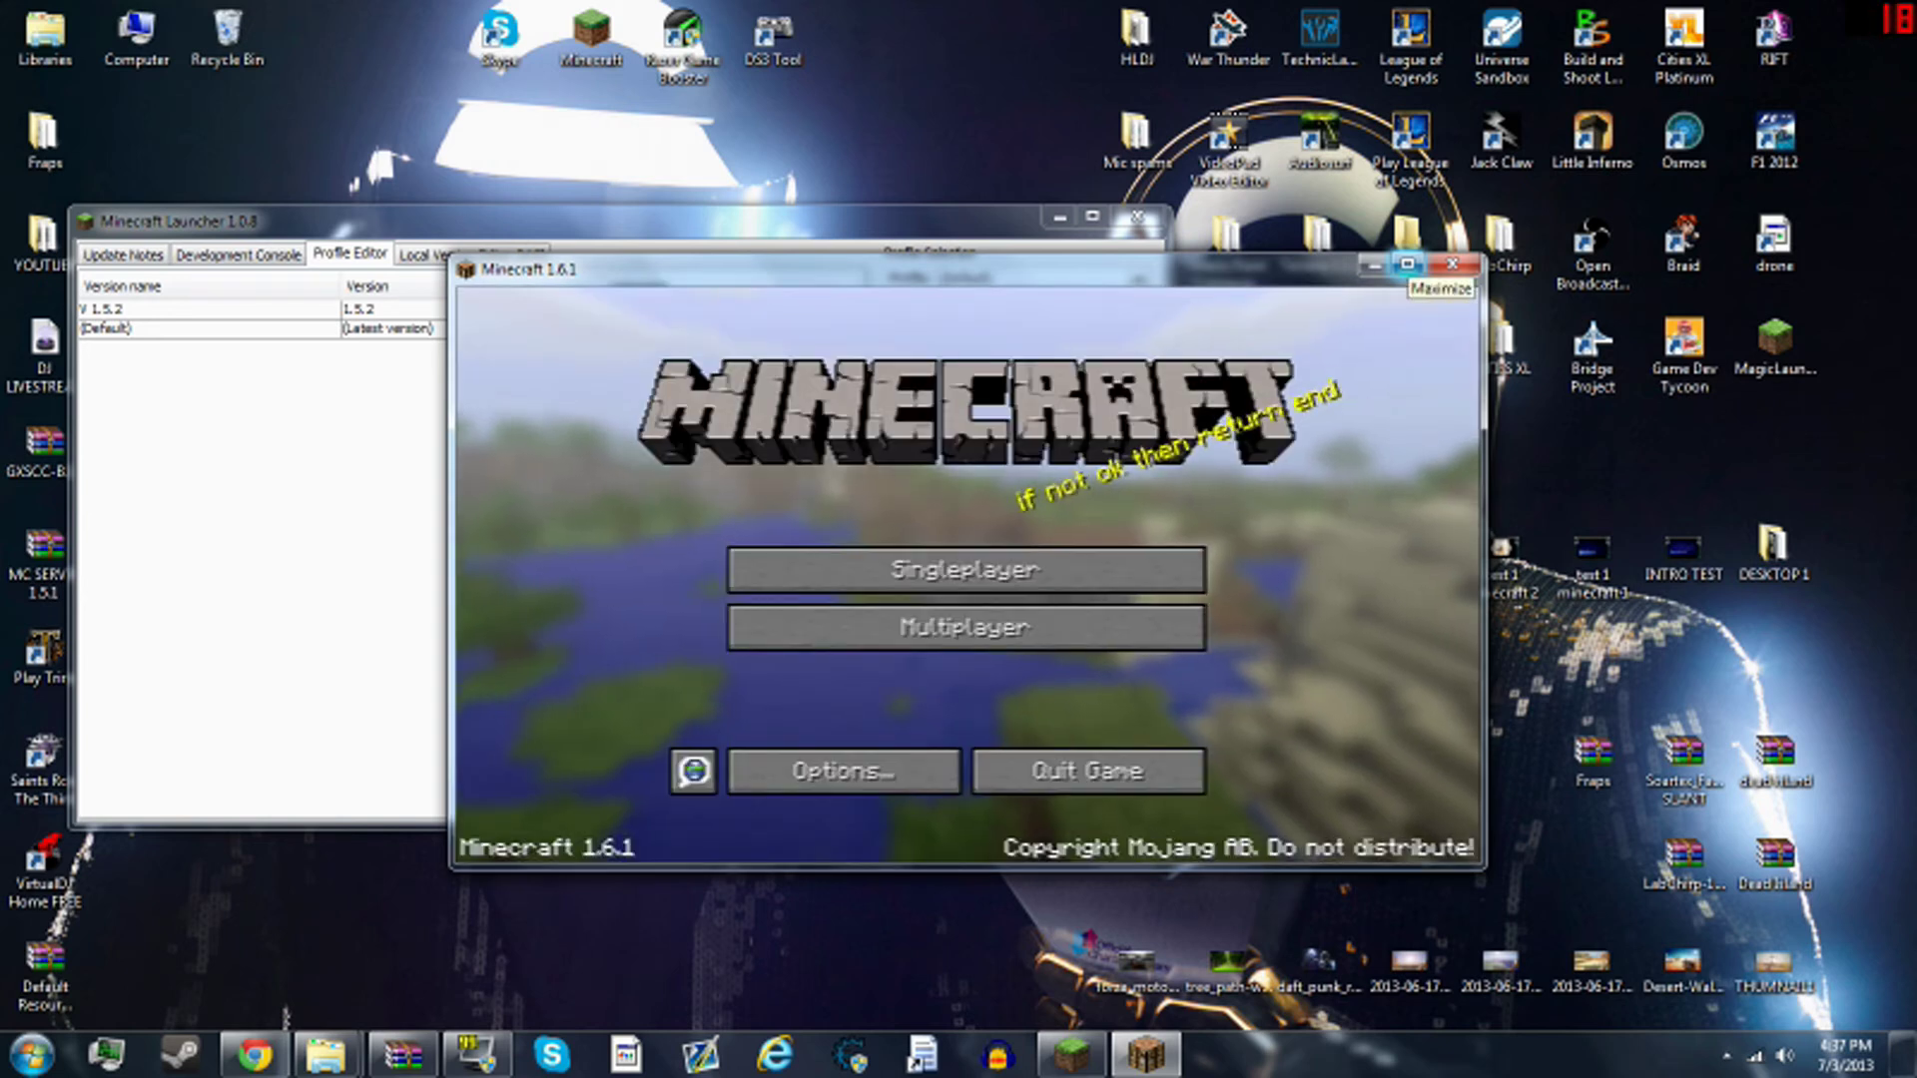
# - Maximize the game and apply TUTORIAL PACK in the Resource Packs options
pyautogui.click(1408, 264)
pyautogui.click(835, 615)
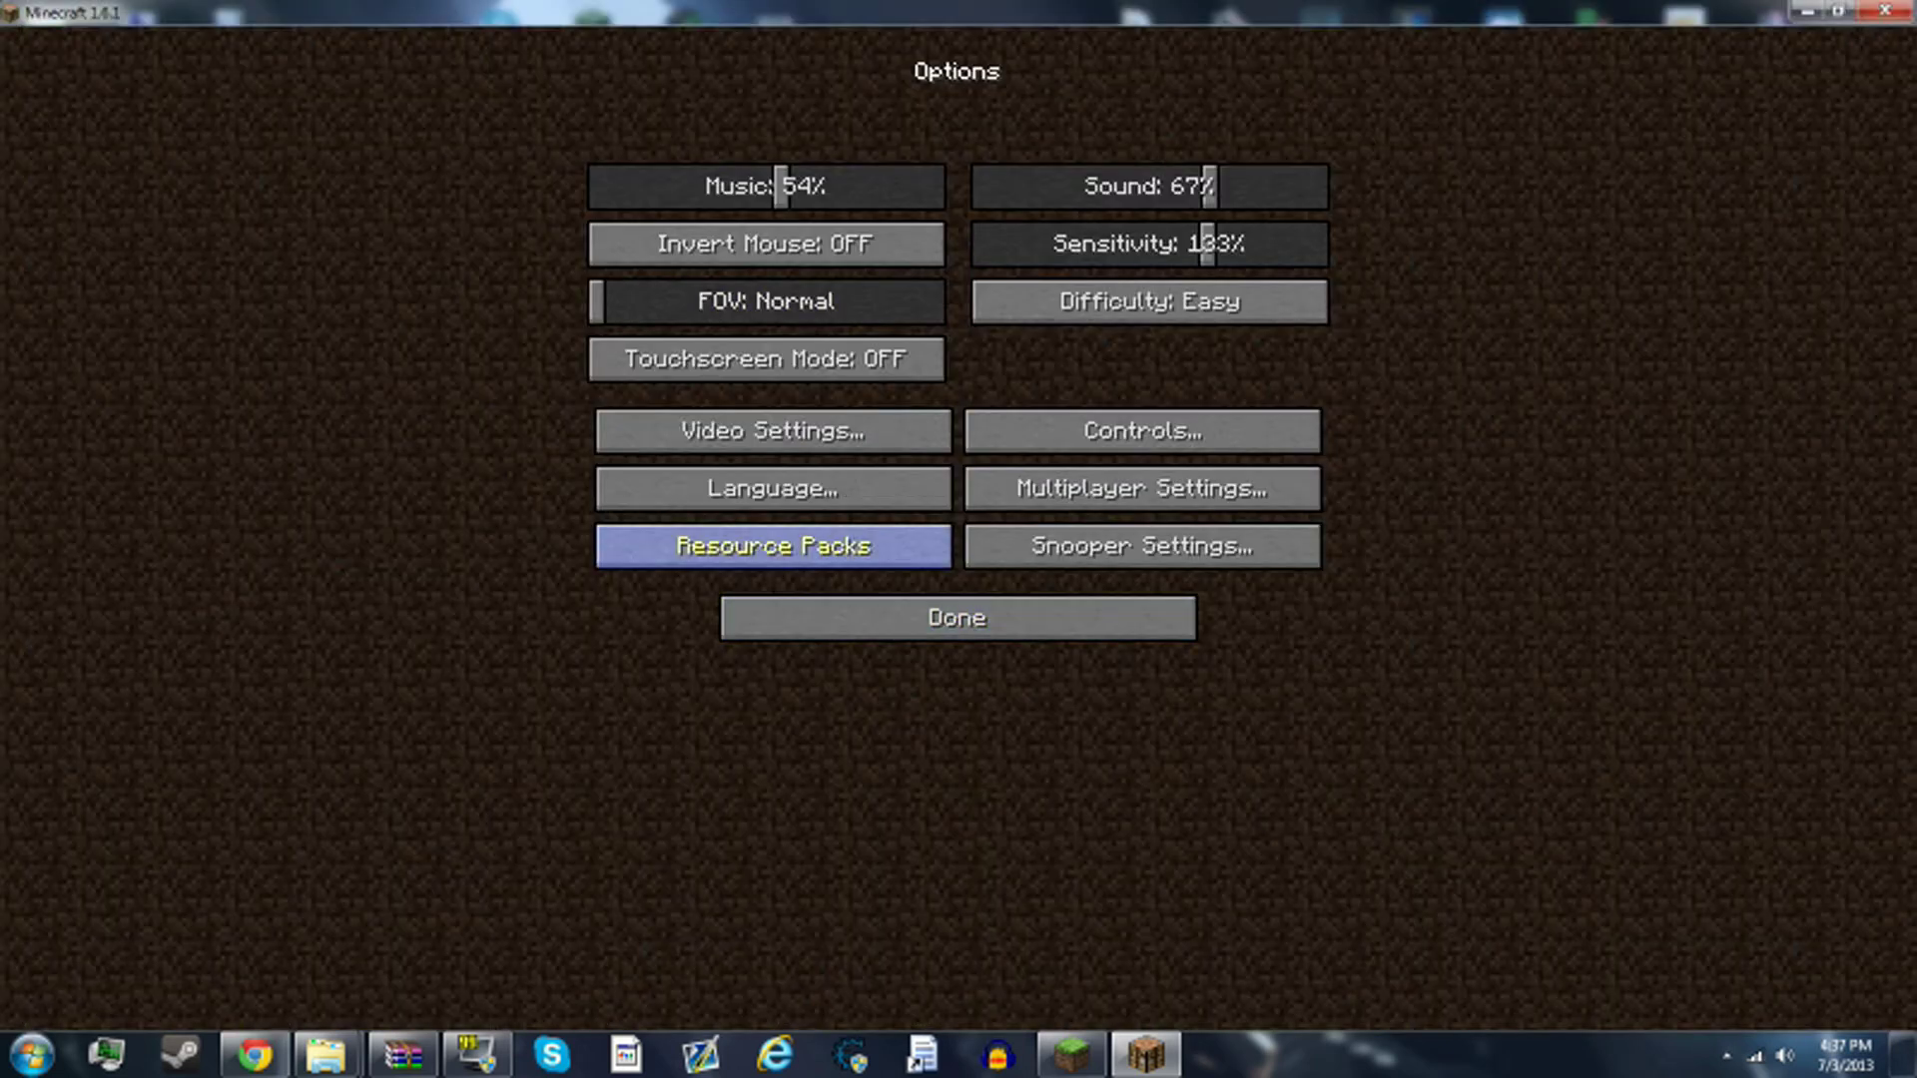
pyautogui.click(774, 547)
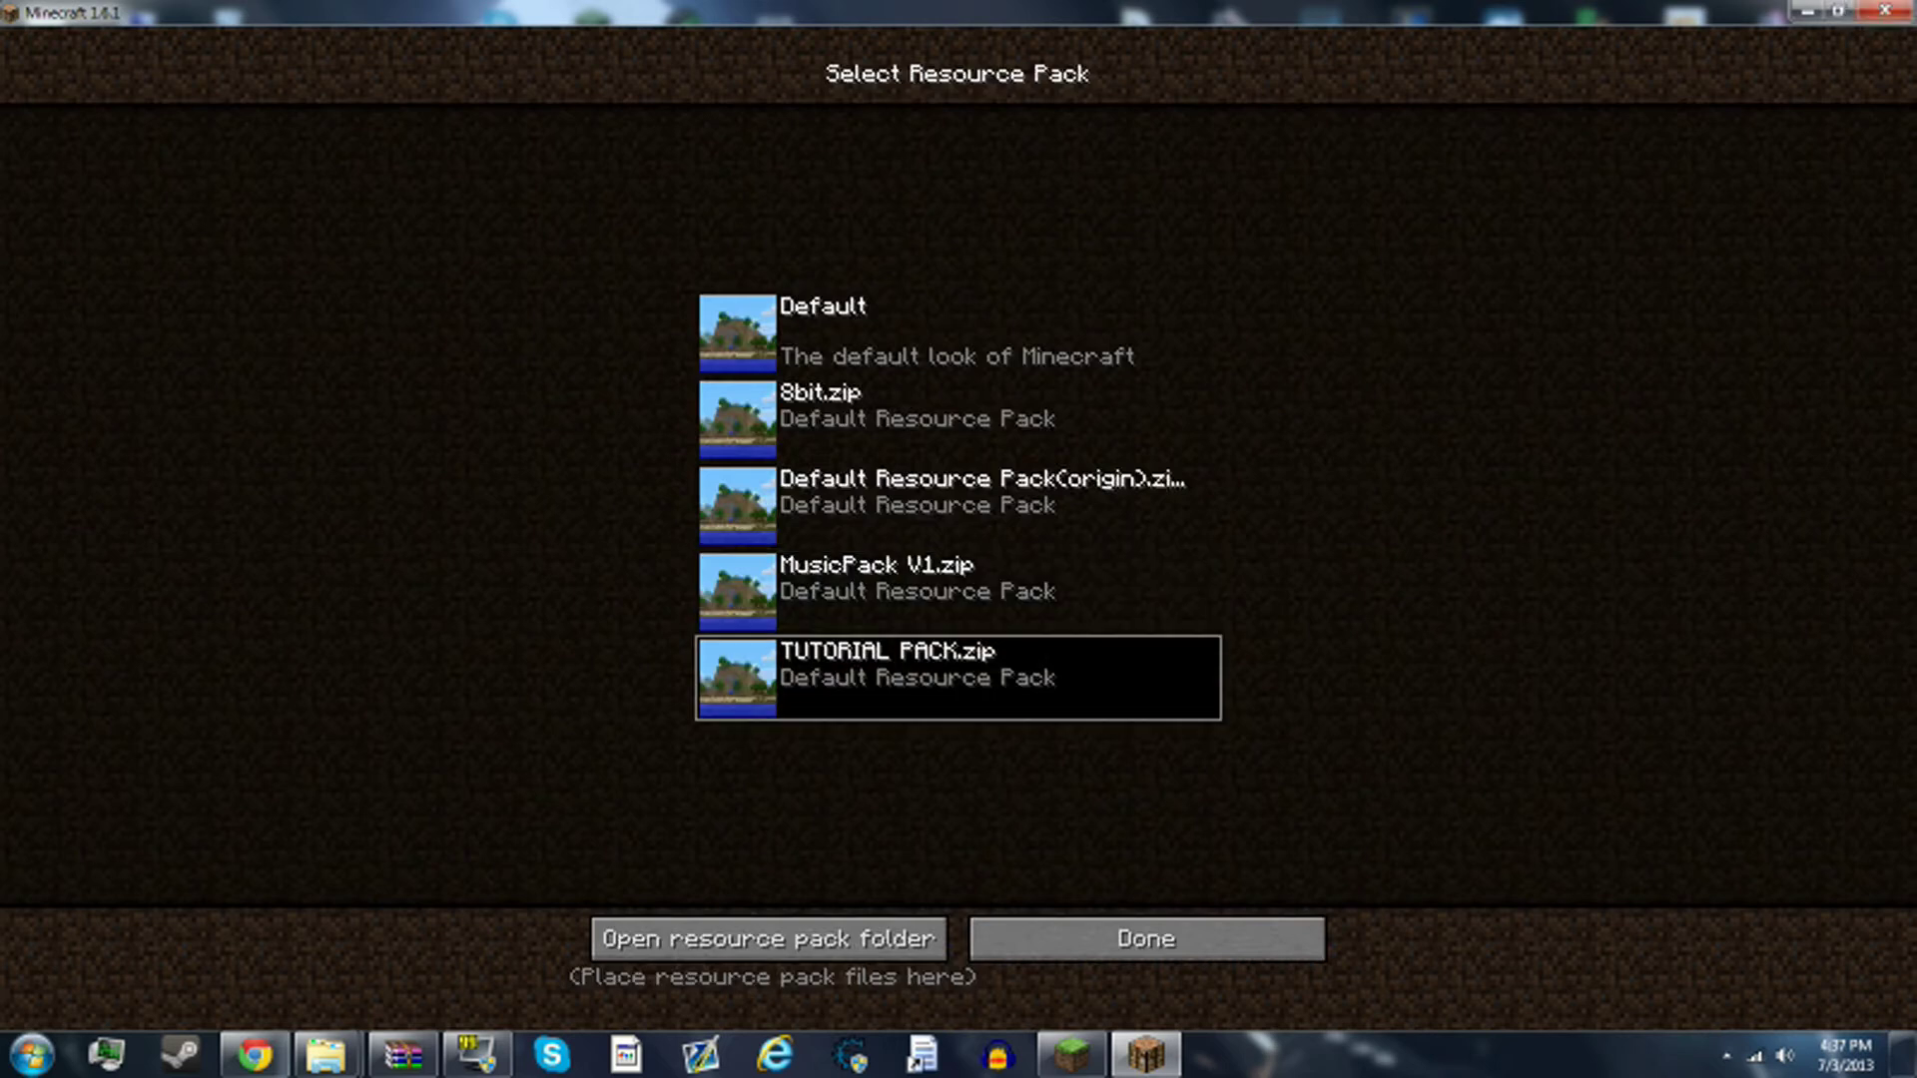
pyautogui.click(1147, 939)
pyautogui.click(956, 618)
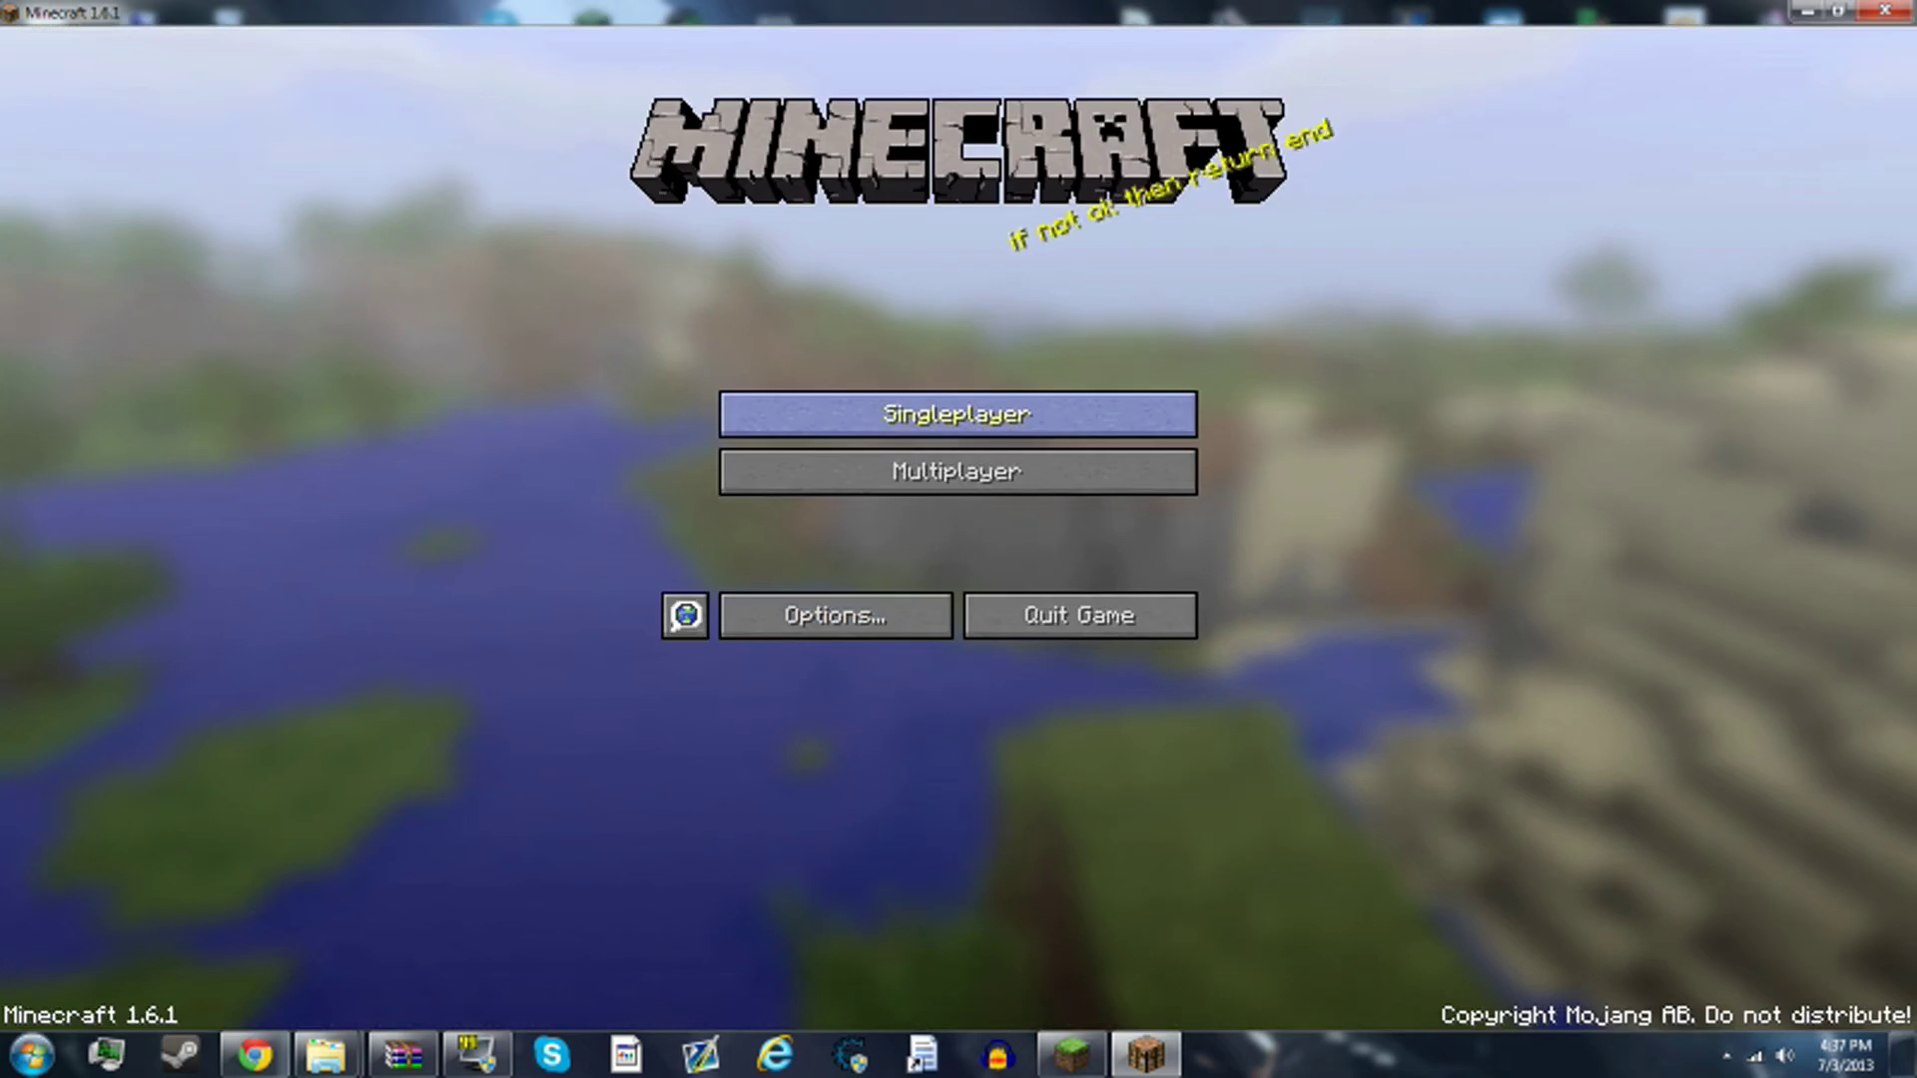
# - Load the singleplayer world 1.6.1 UPDATE WOOOO
pyautogui.click(957, 415)
pyautogui.click(963, 141)
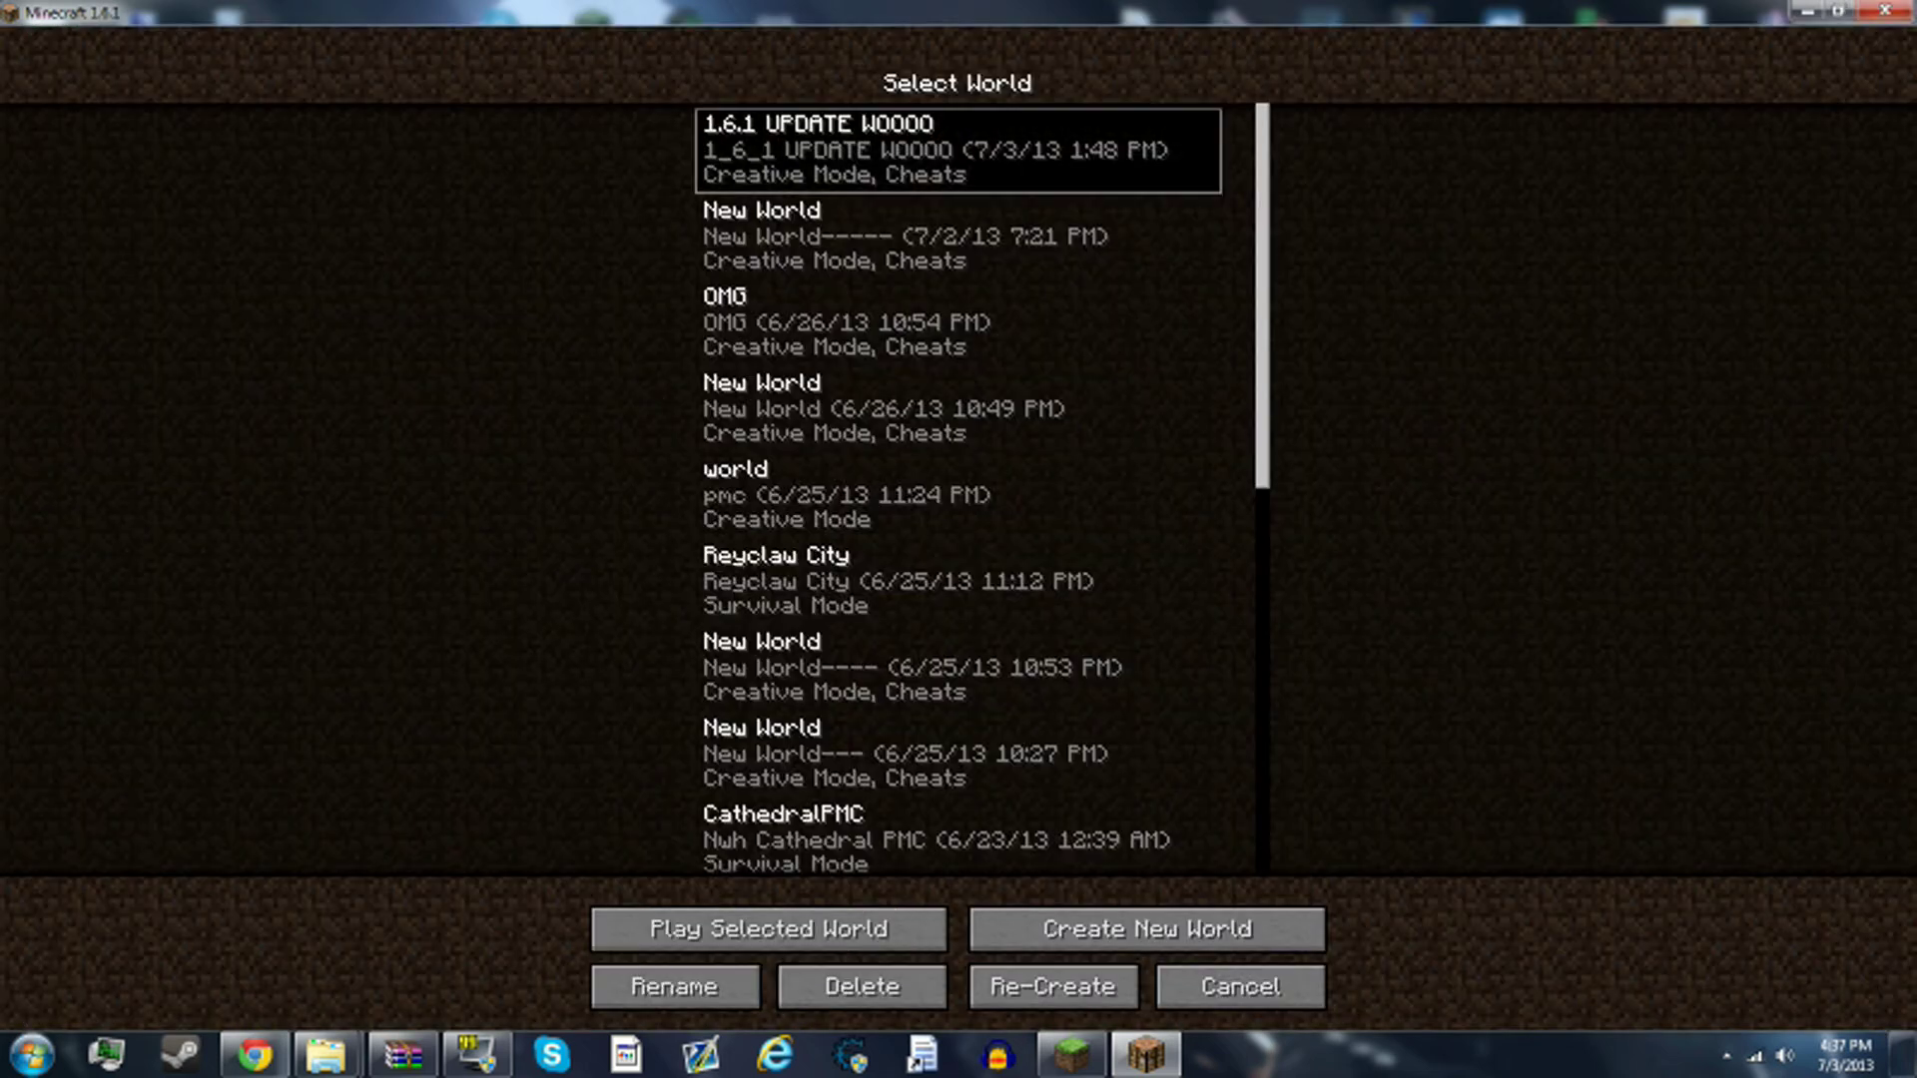
pyautogui.click(770, 929)
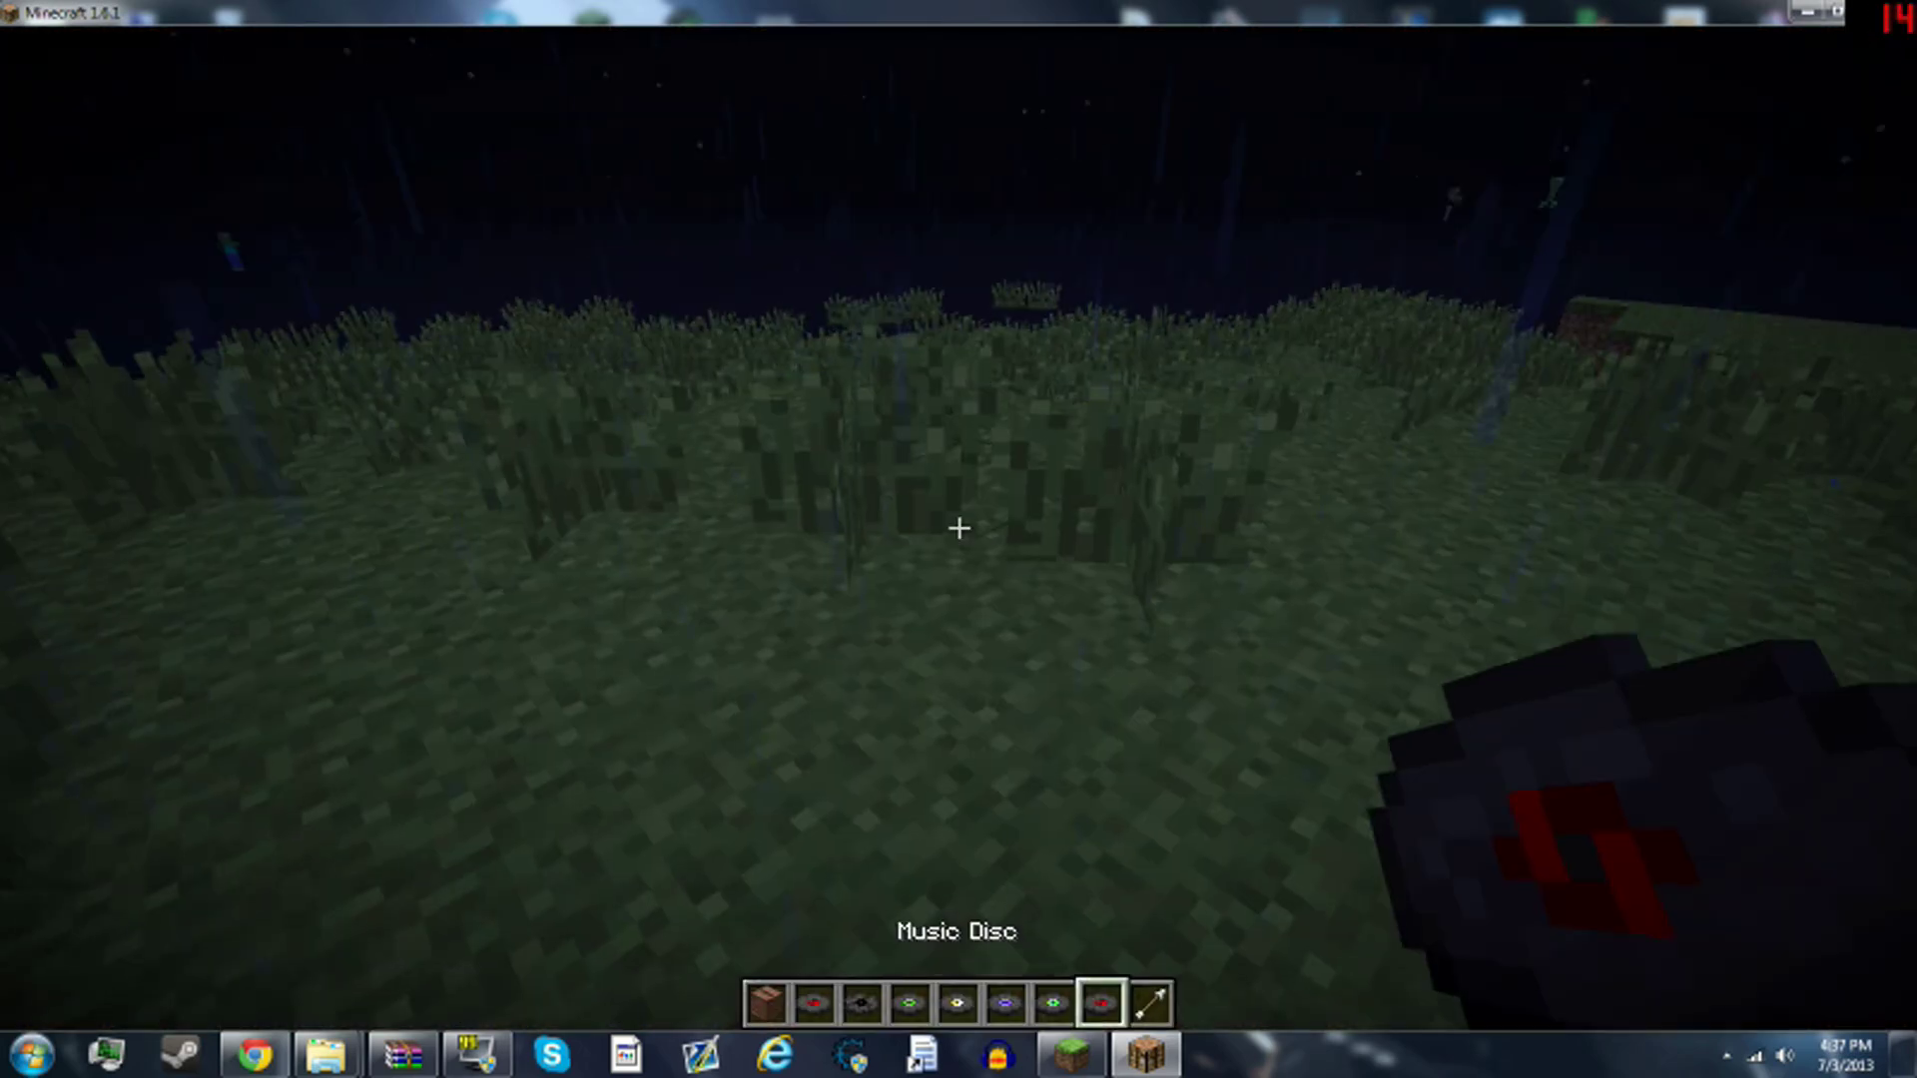
# - Clear the rain with the /weather clear chat command
pyautogui.press('Escape')
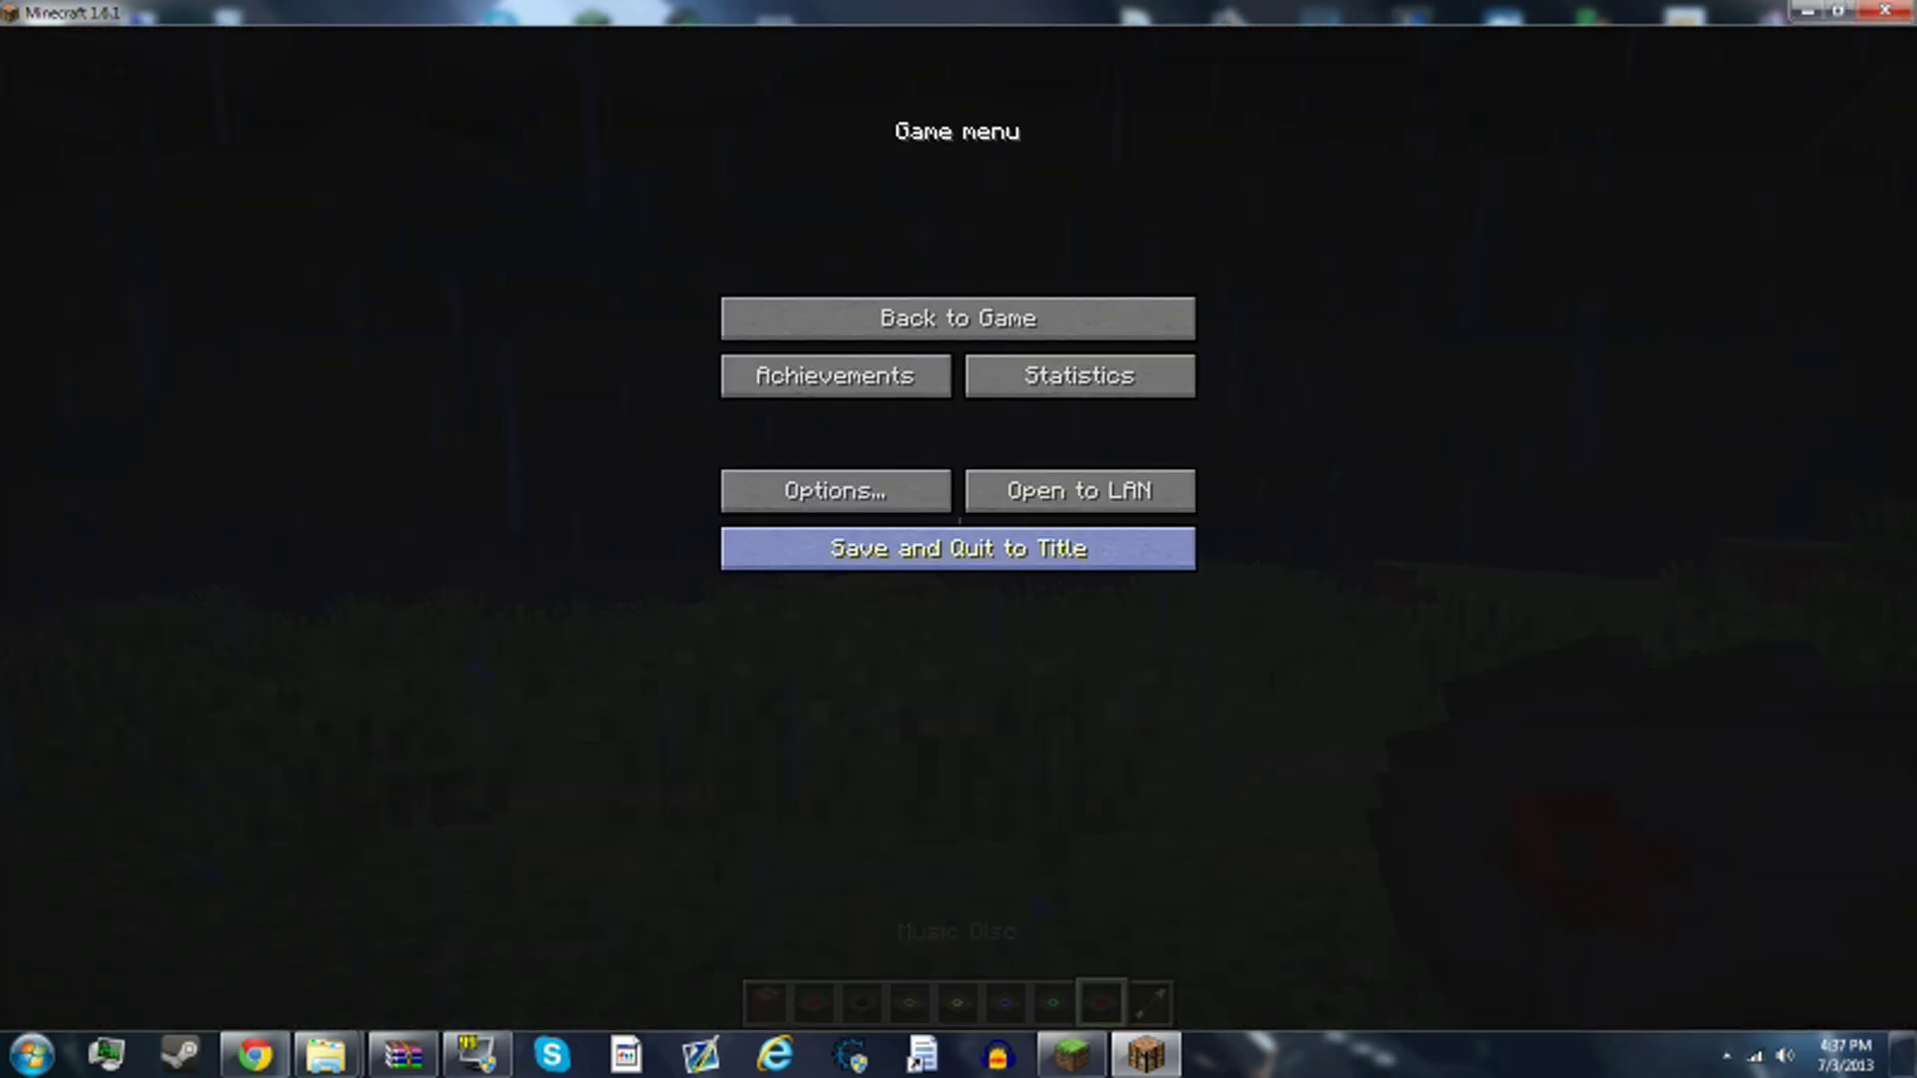
pyautogui.press('Escape')
pyautogui.write('/')
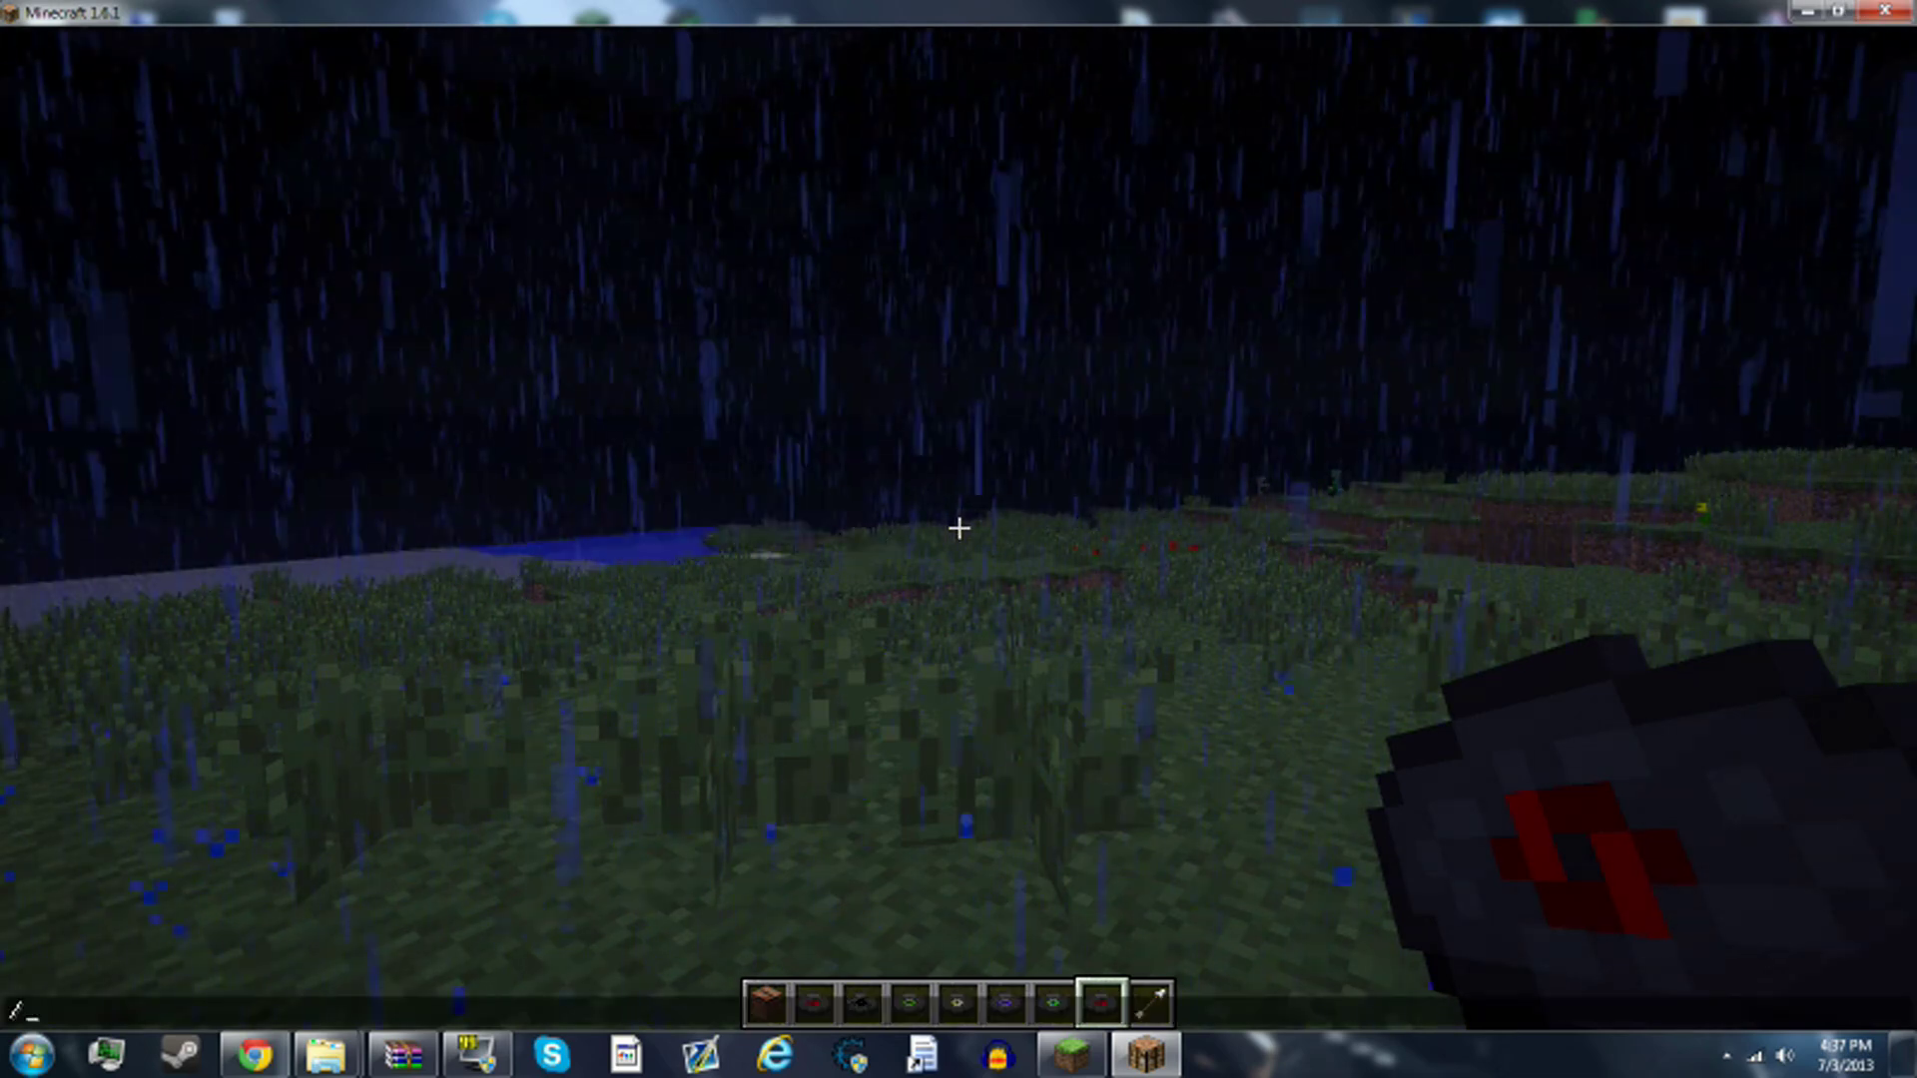
pyautogui.write('weather clear')
pyautogui.press('Return')
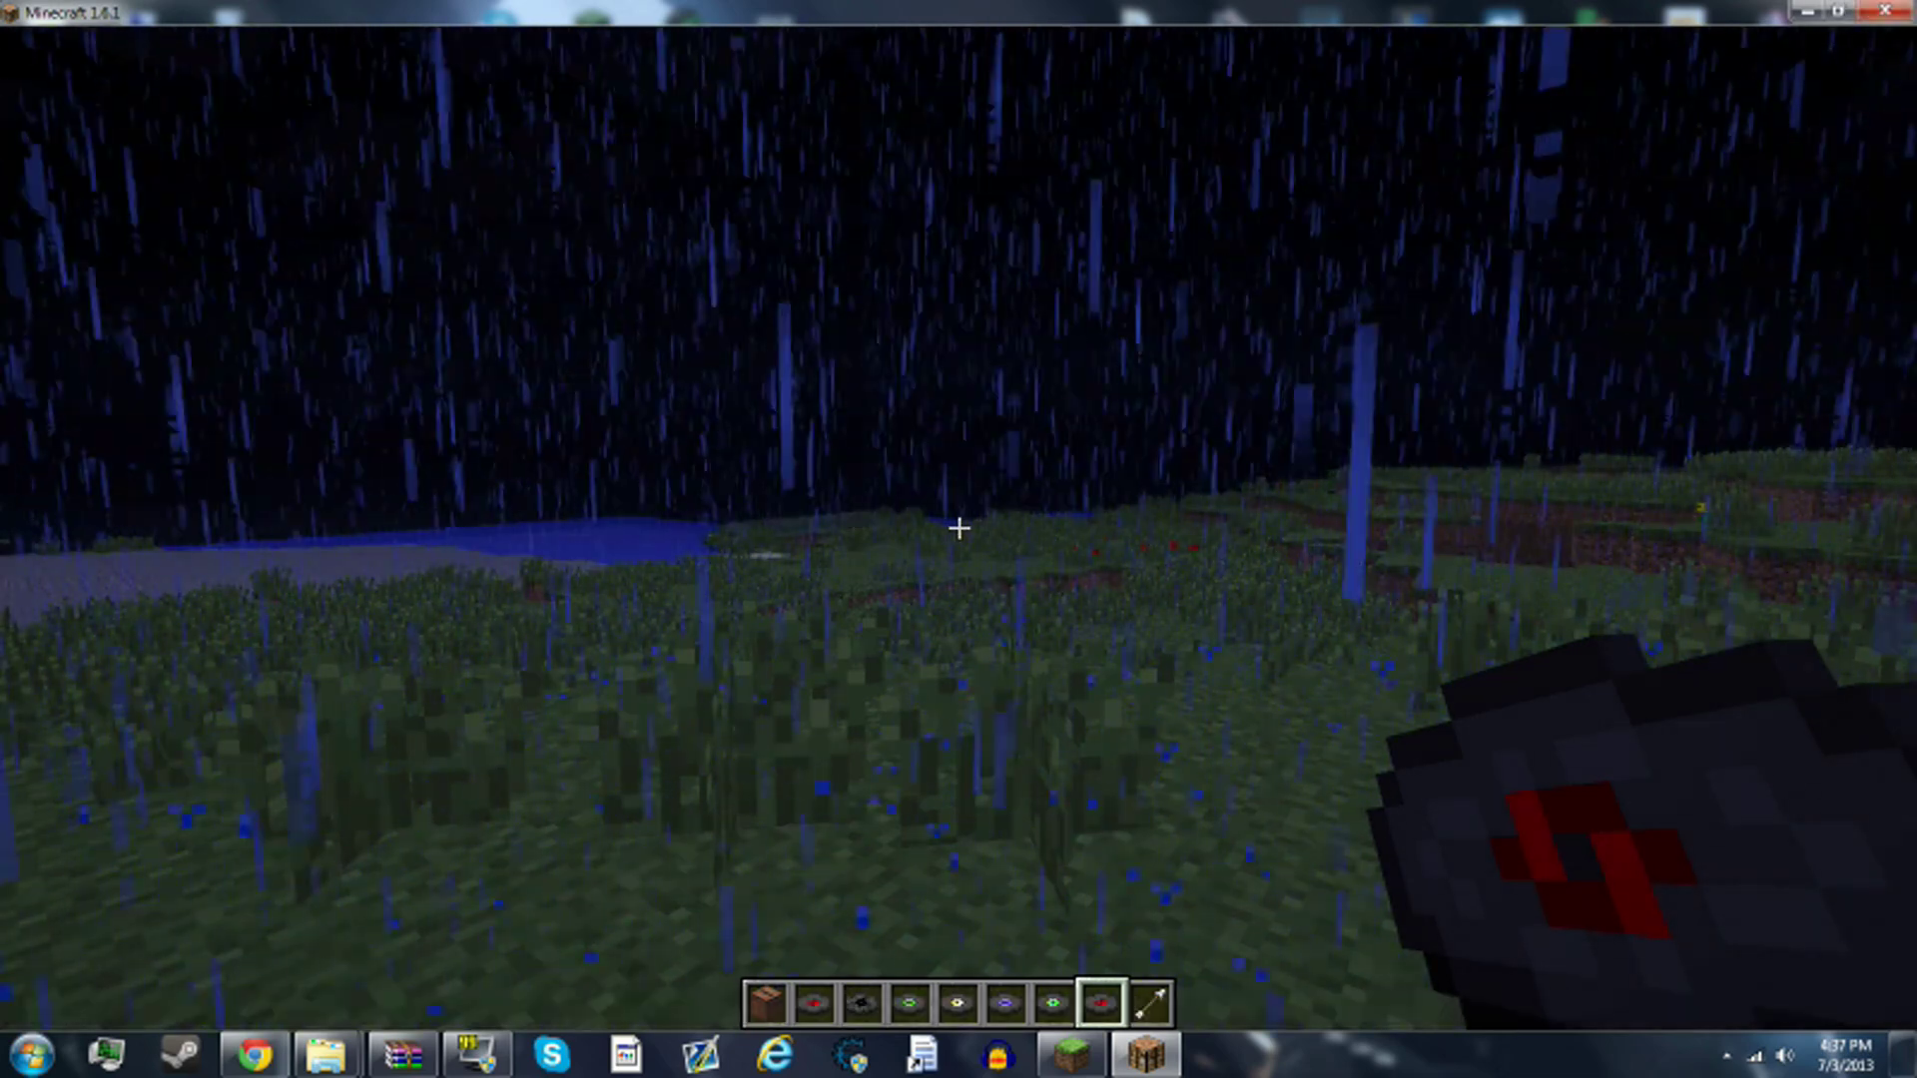
# - Select music disc 11 and insert it into the jukebox
pyautogui.press('e')
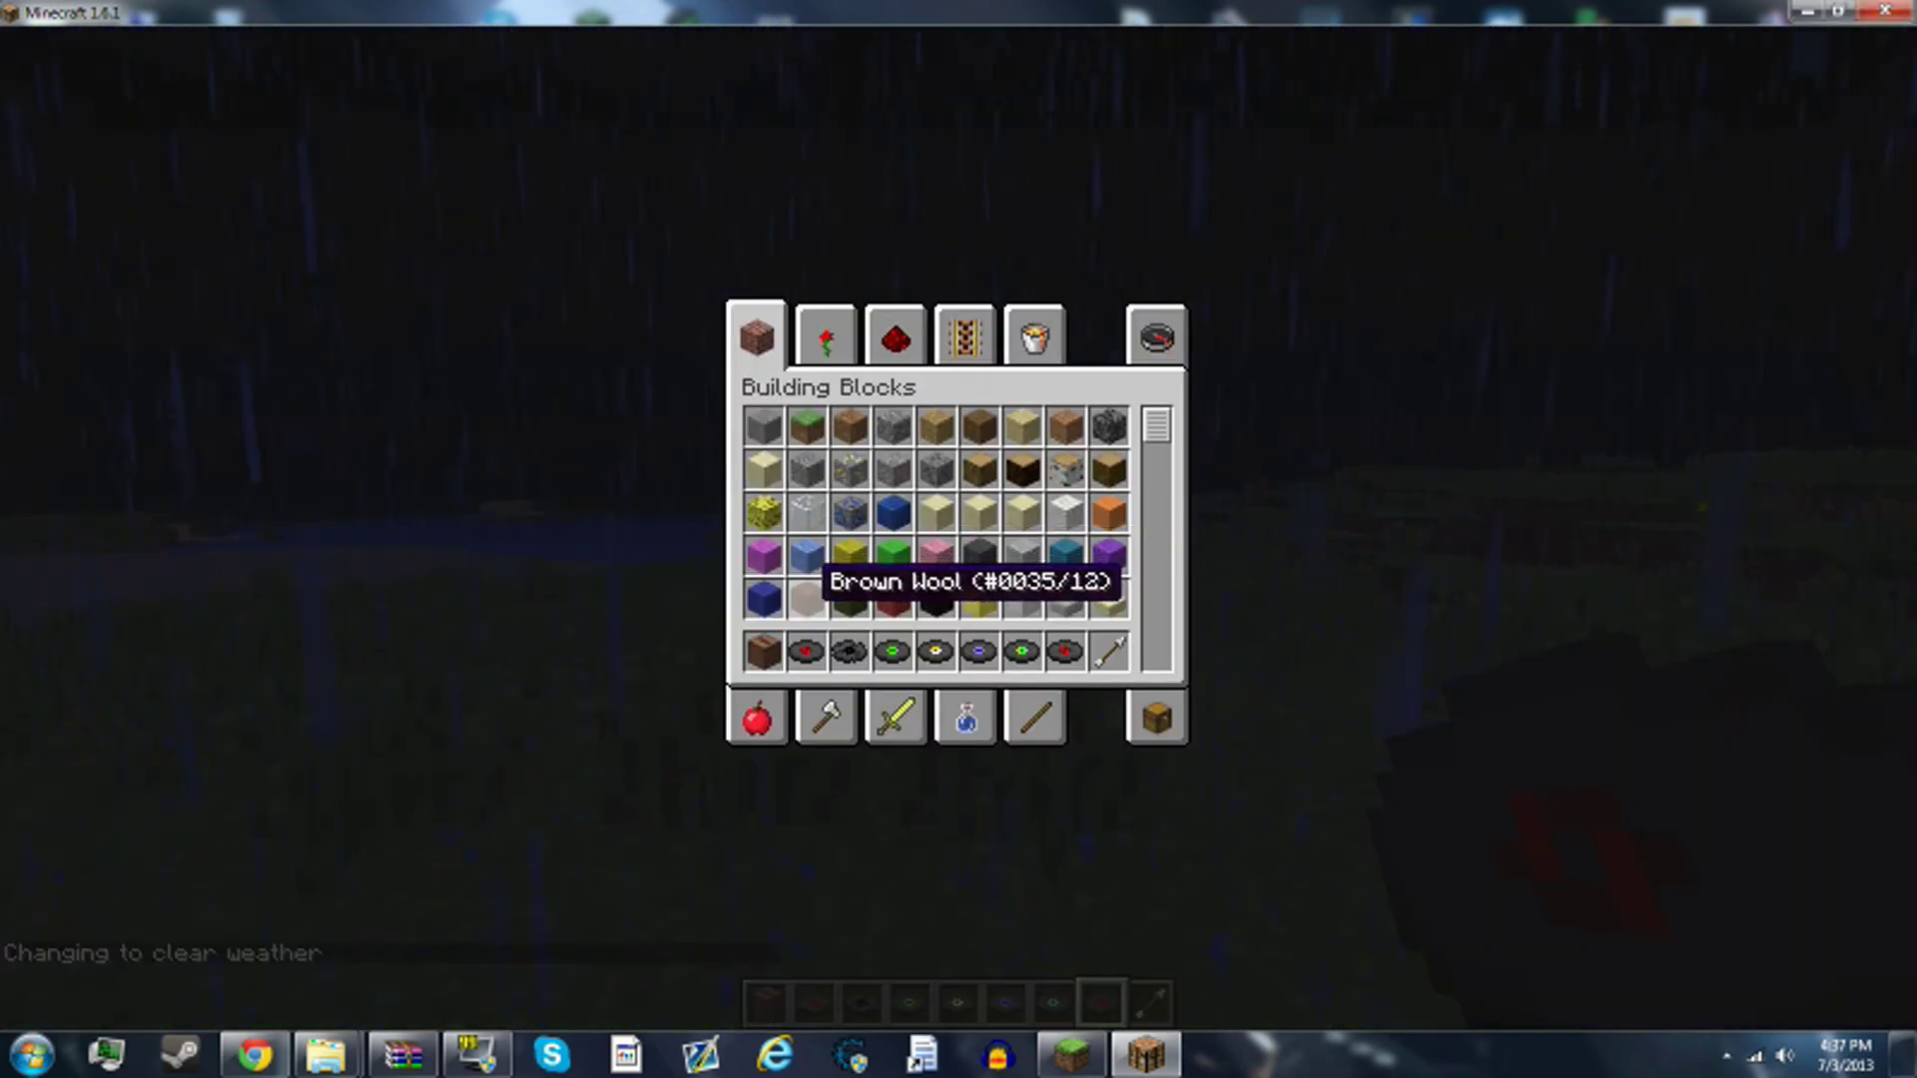
pyautogui.press('e')
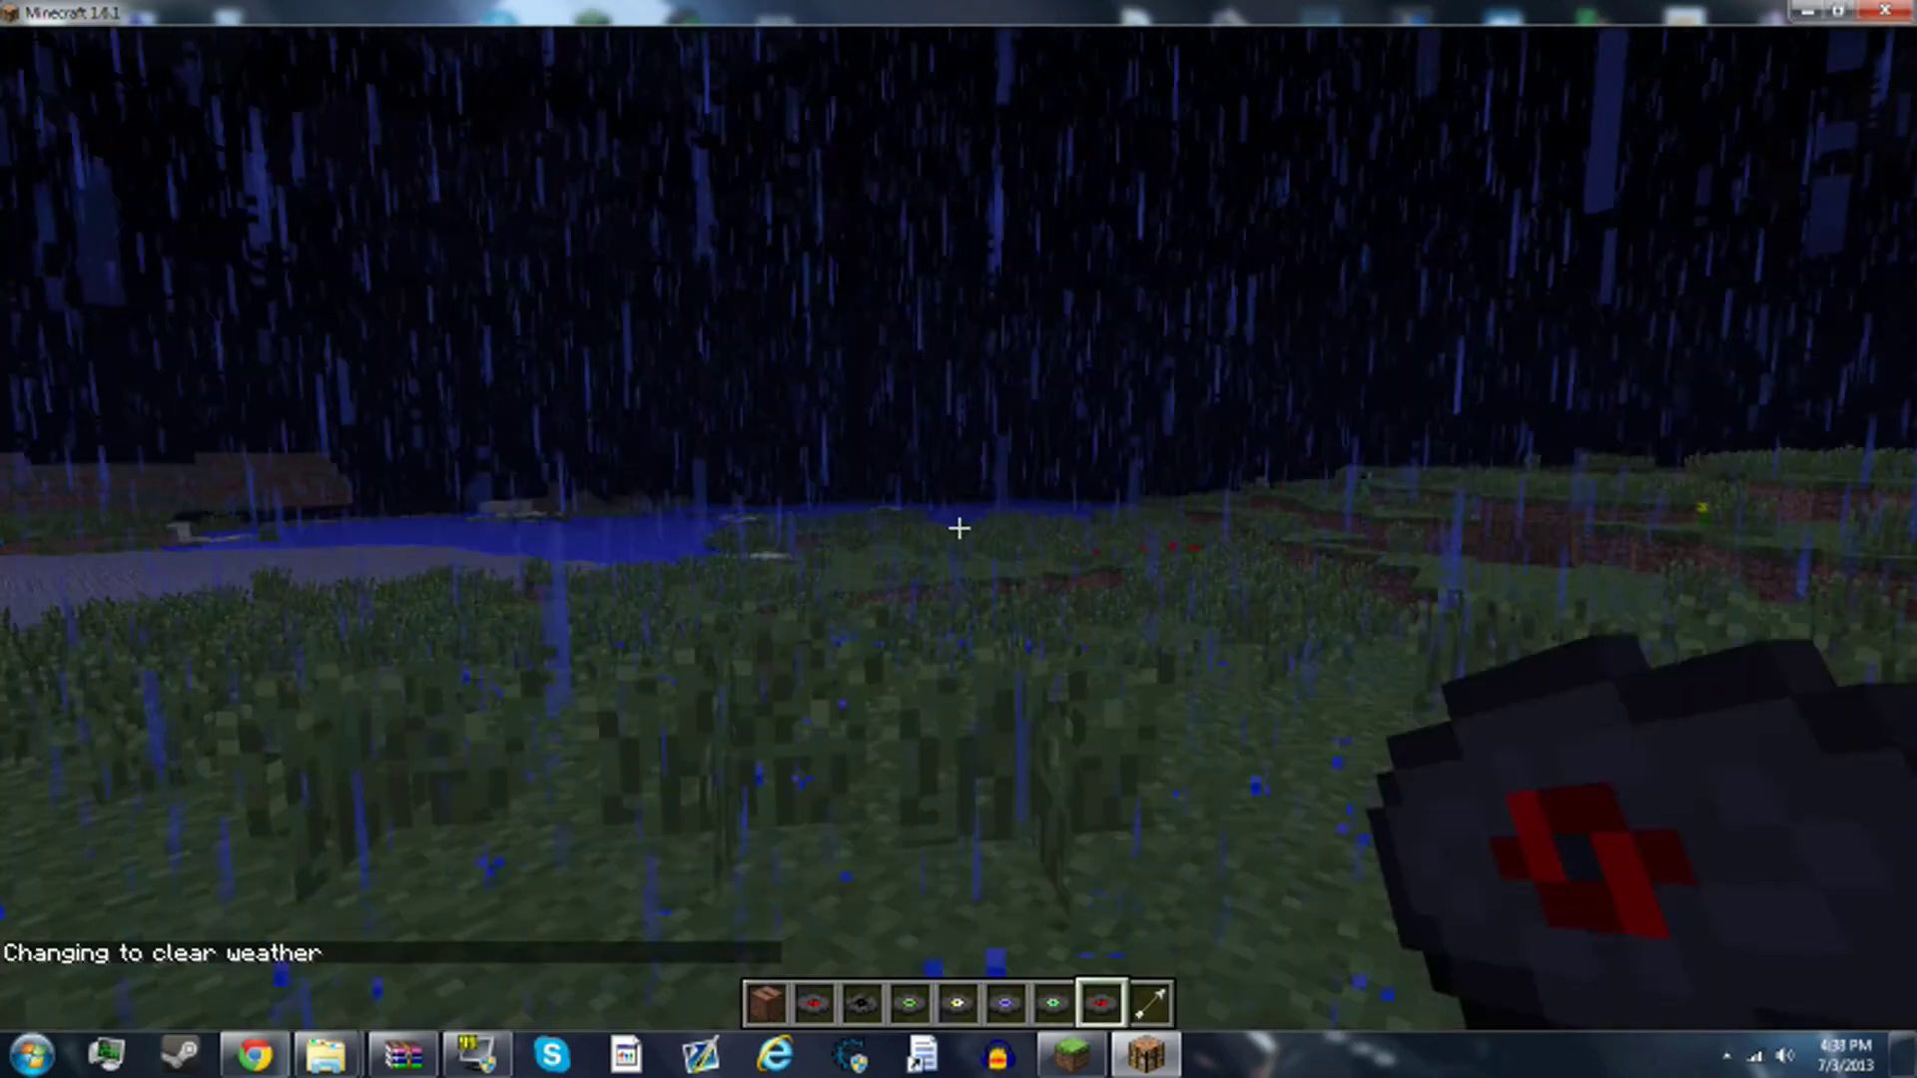
pyautogui.scroll(5, 958, 539)
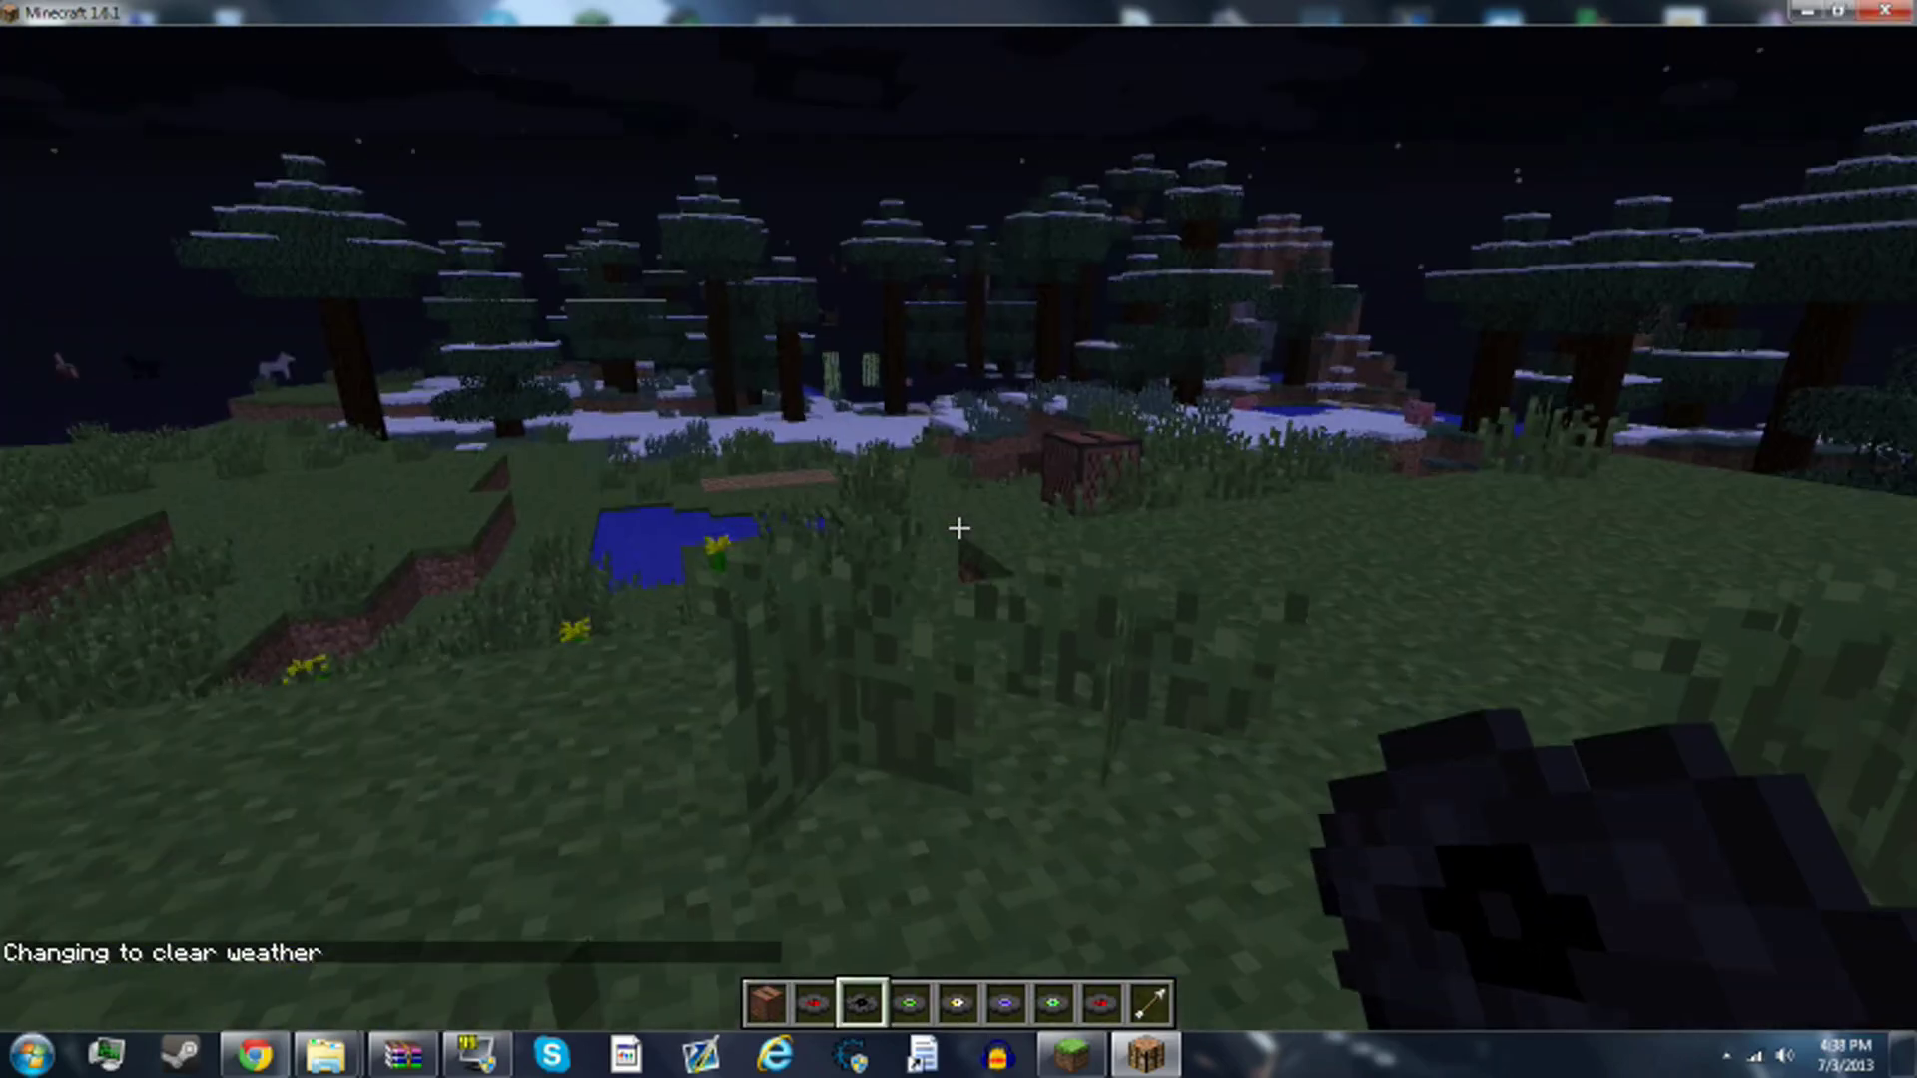
pyautogui.press('w')
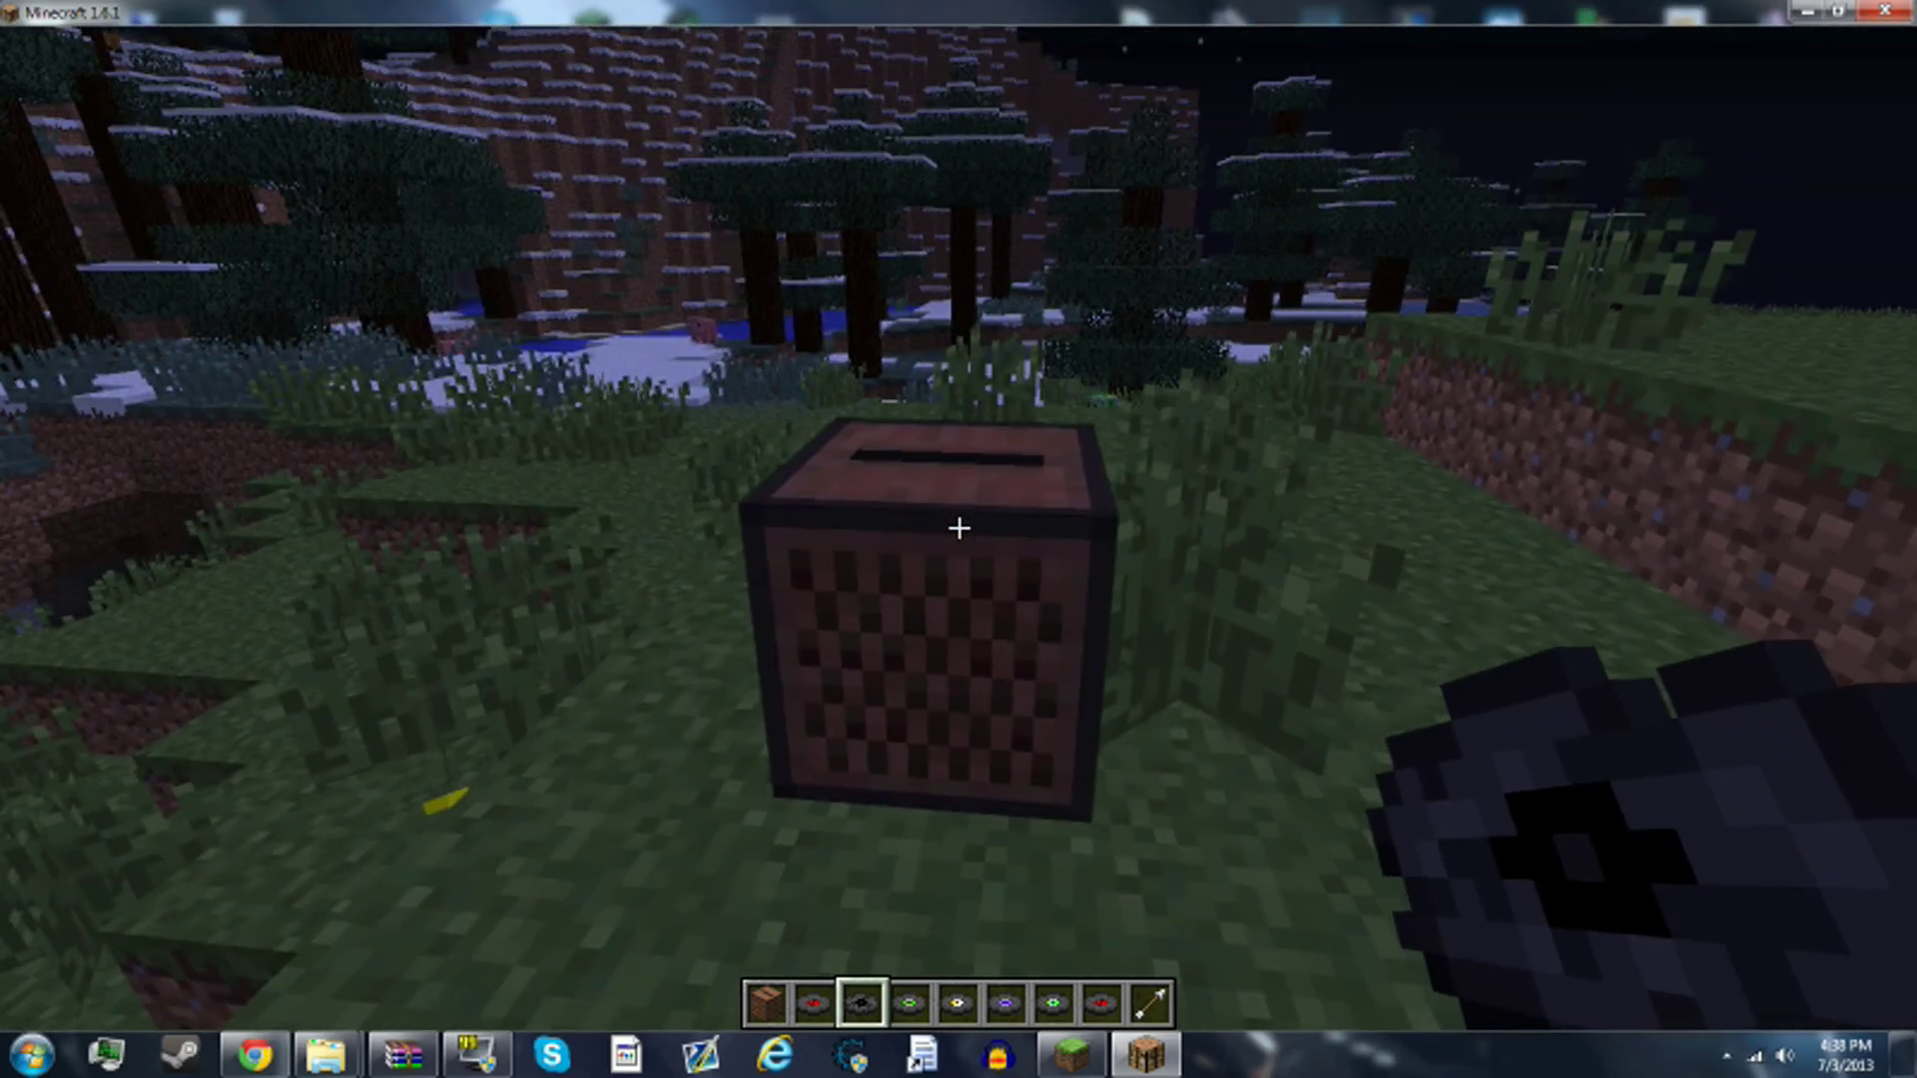
pyautogui.rightClick(959, 528)
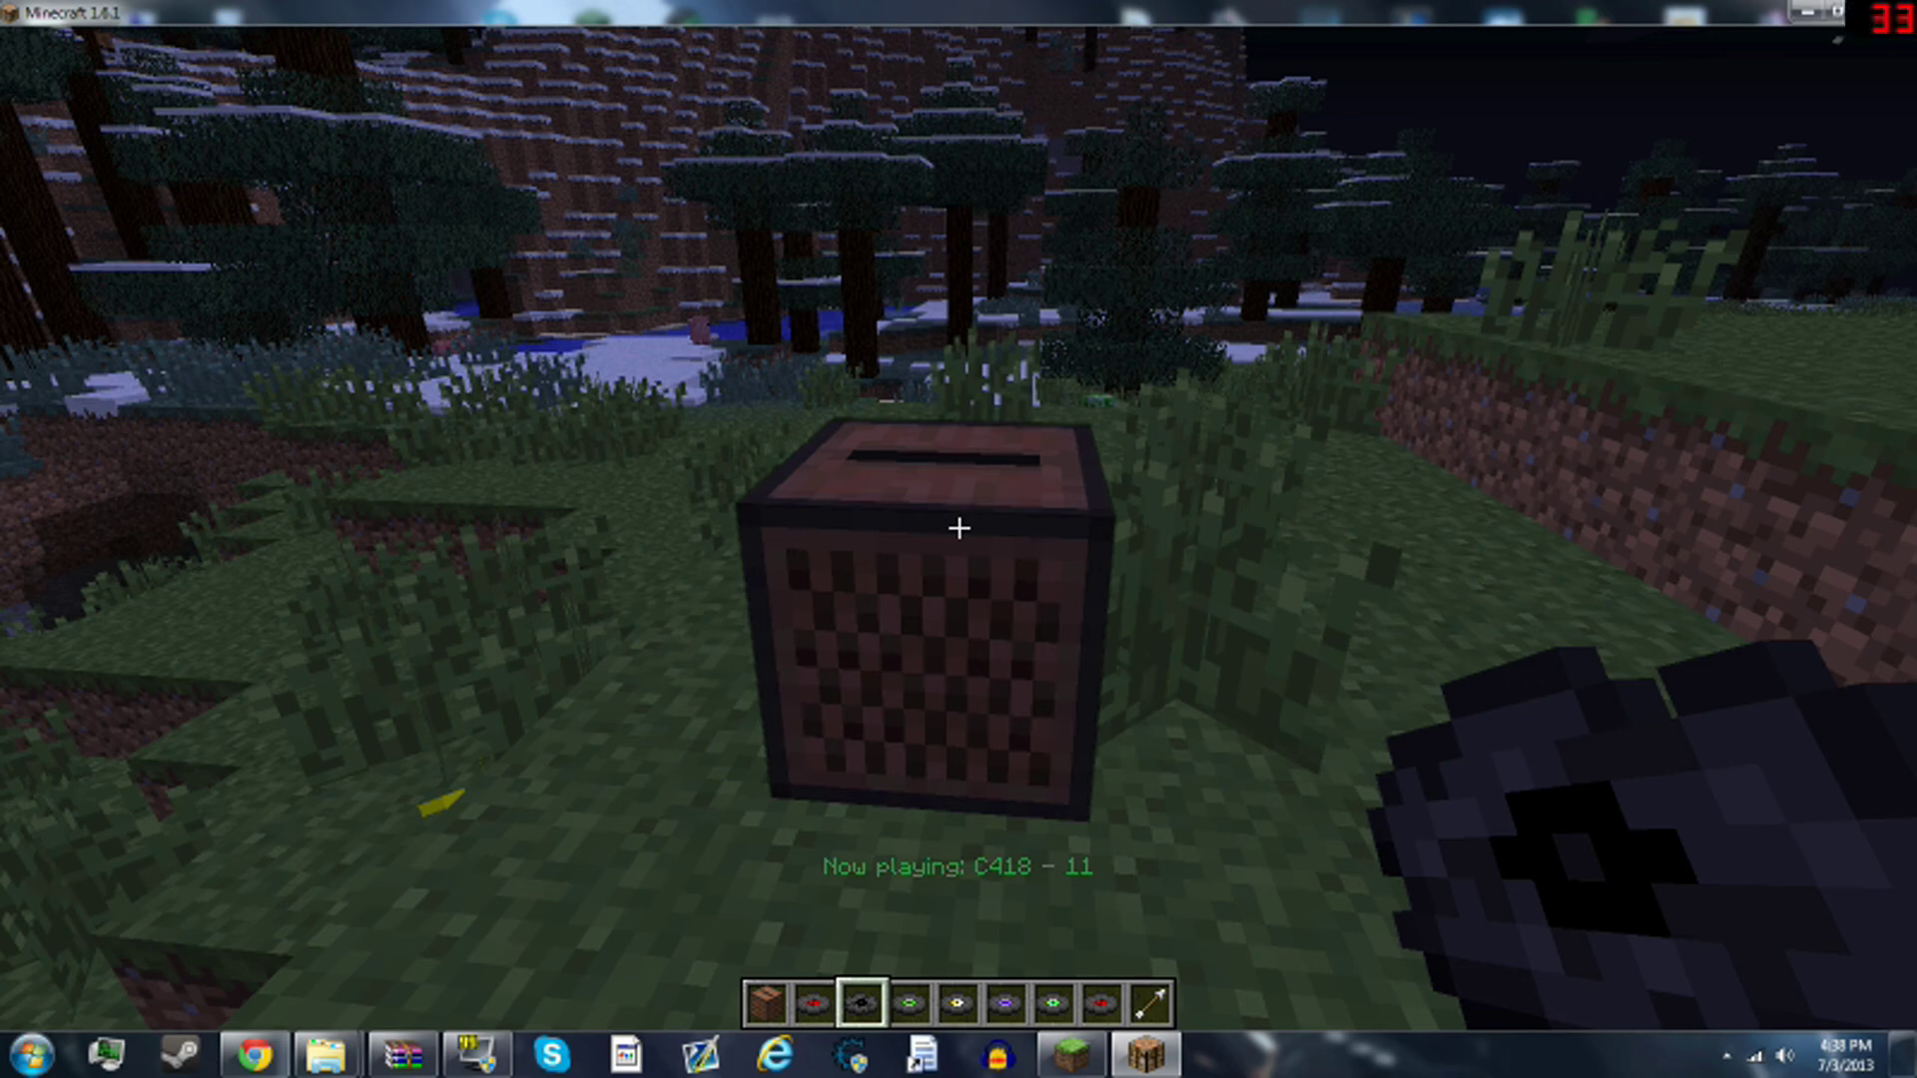
# - Reposition in front of the jukebox and interact with it again
pyautogui.press('s')
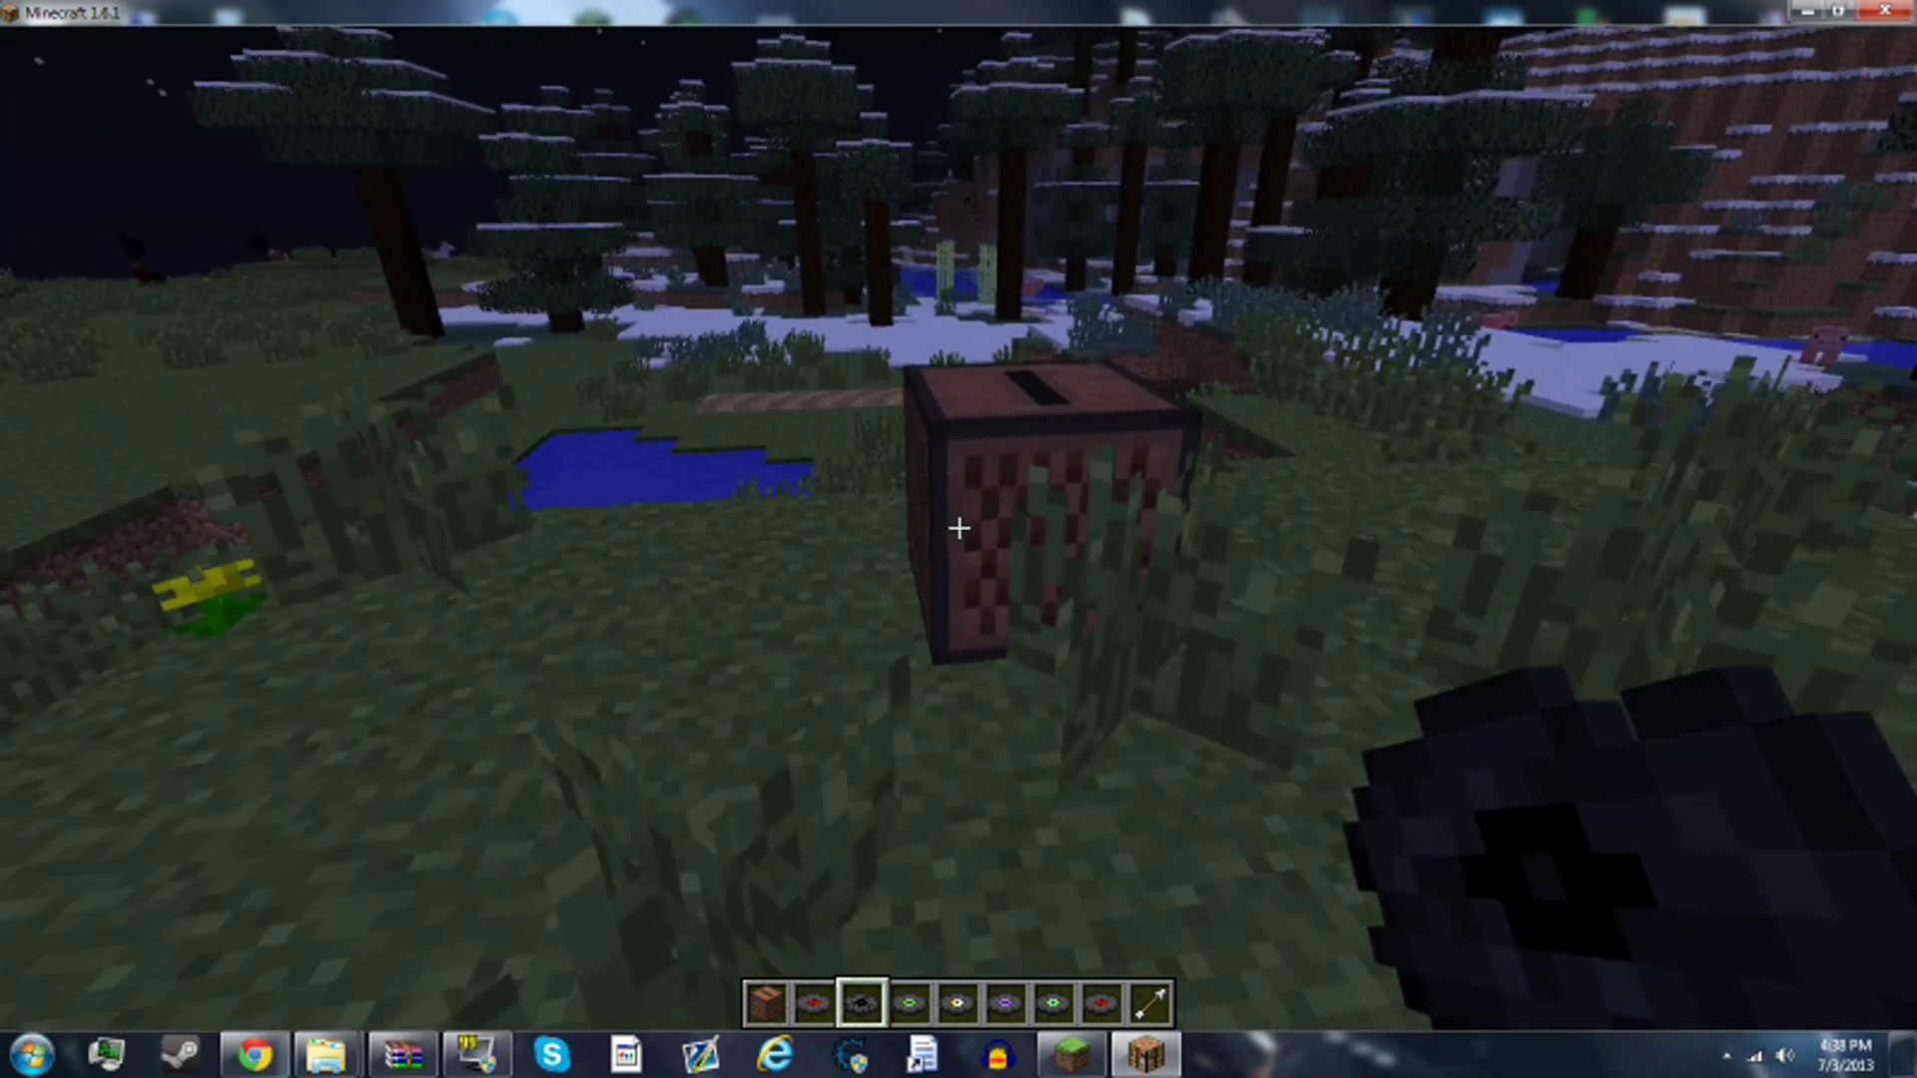
pyautogui.press('w')
pyautogui.moveTo(958, 528)
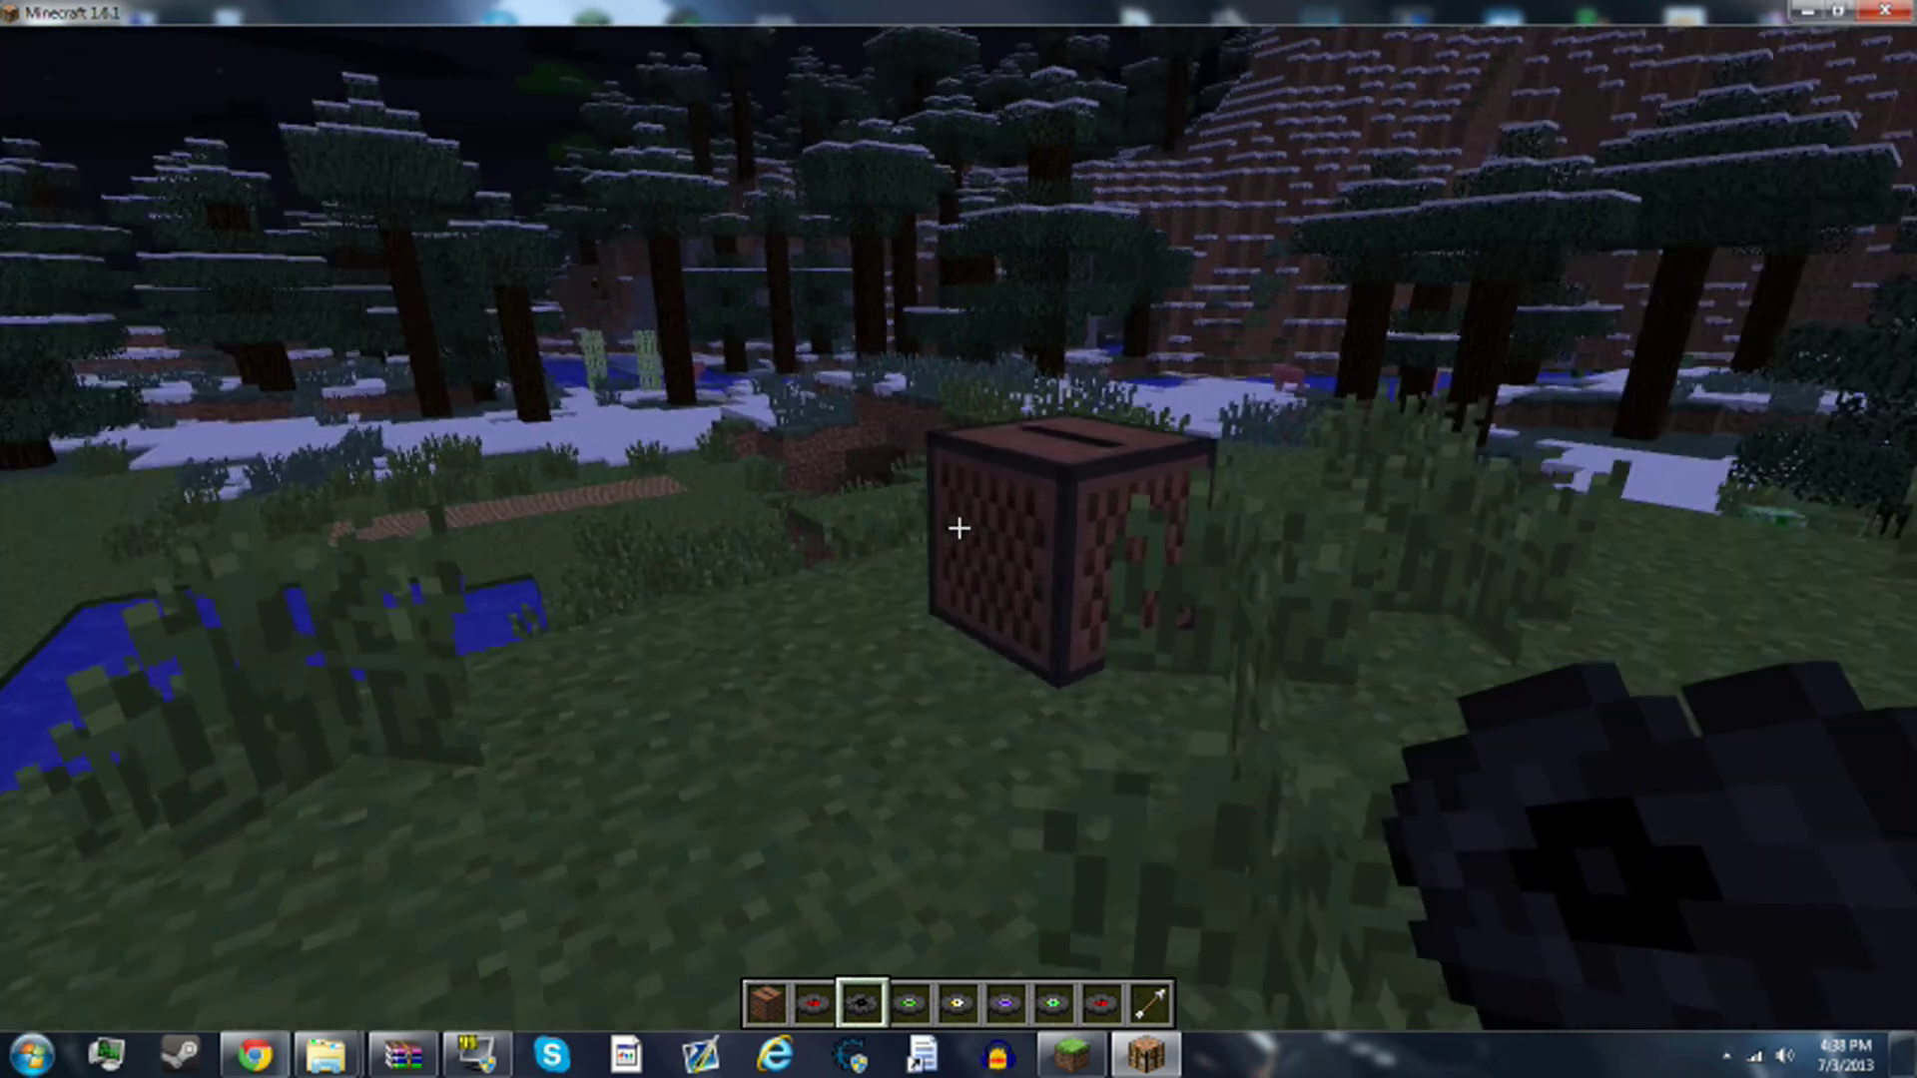
pyautogui.press('s')
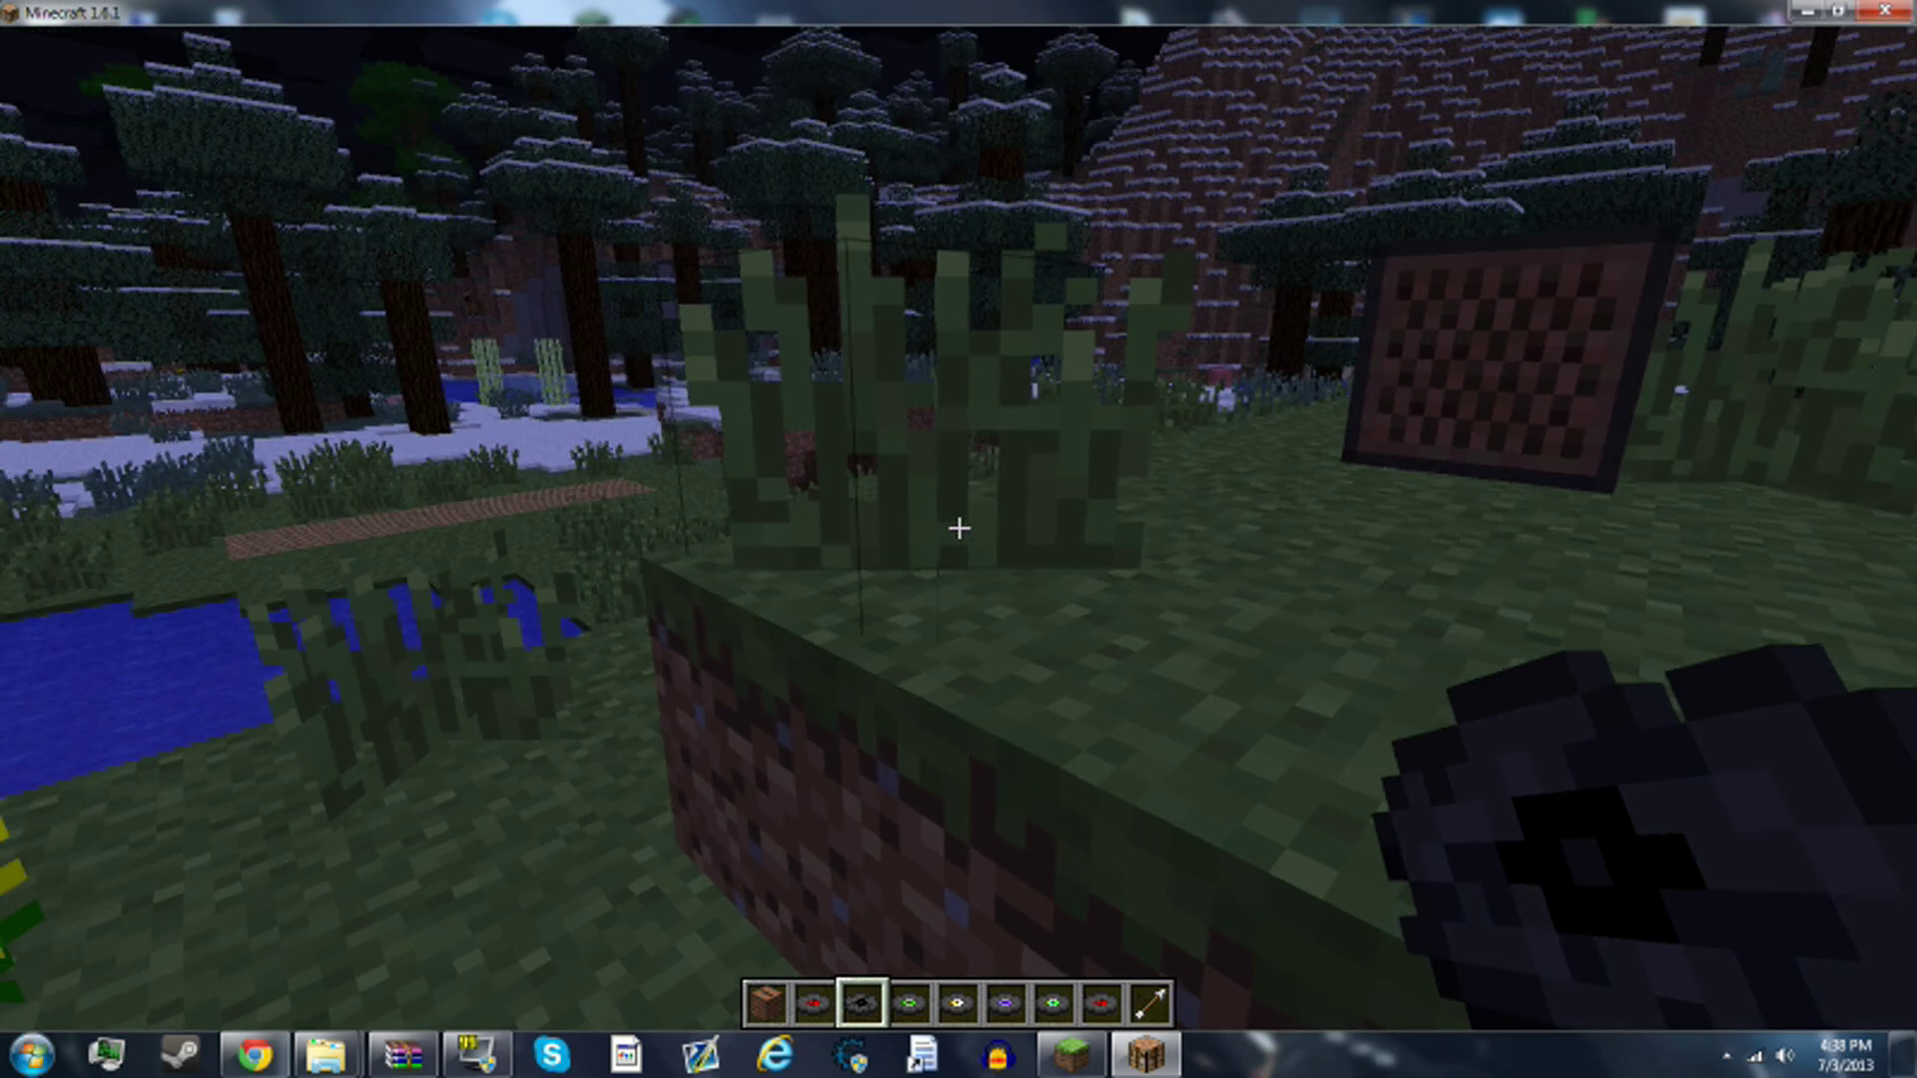
pyautogui.press('w')
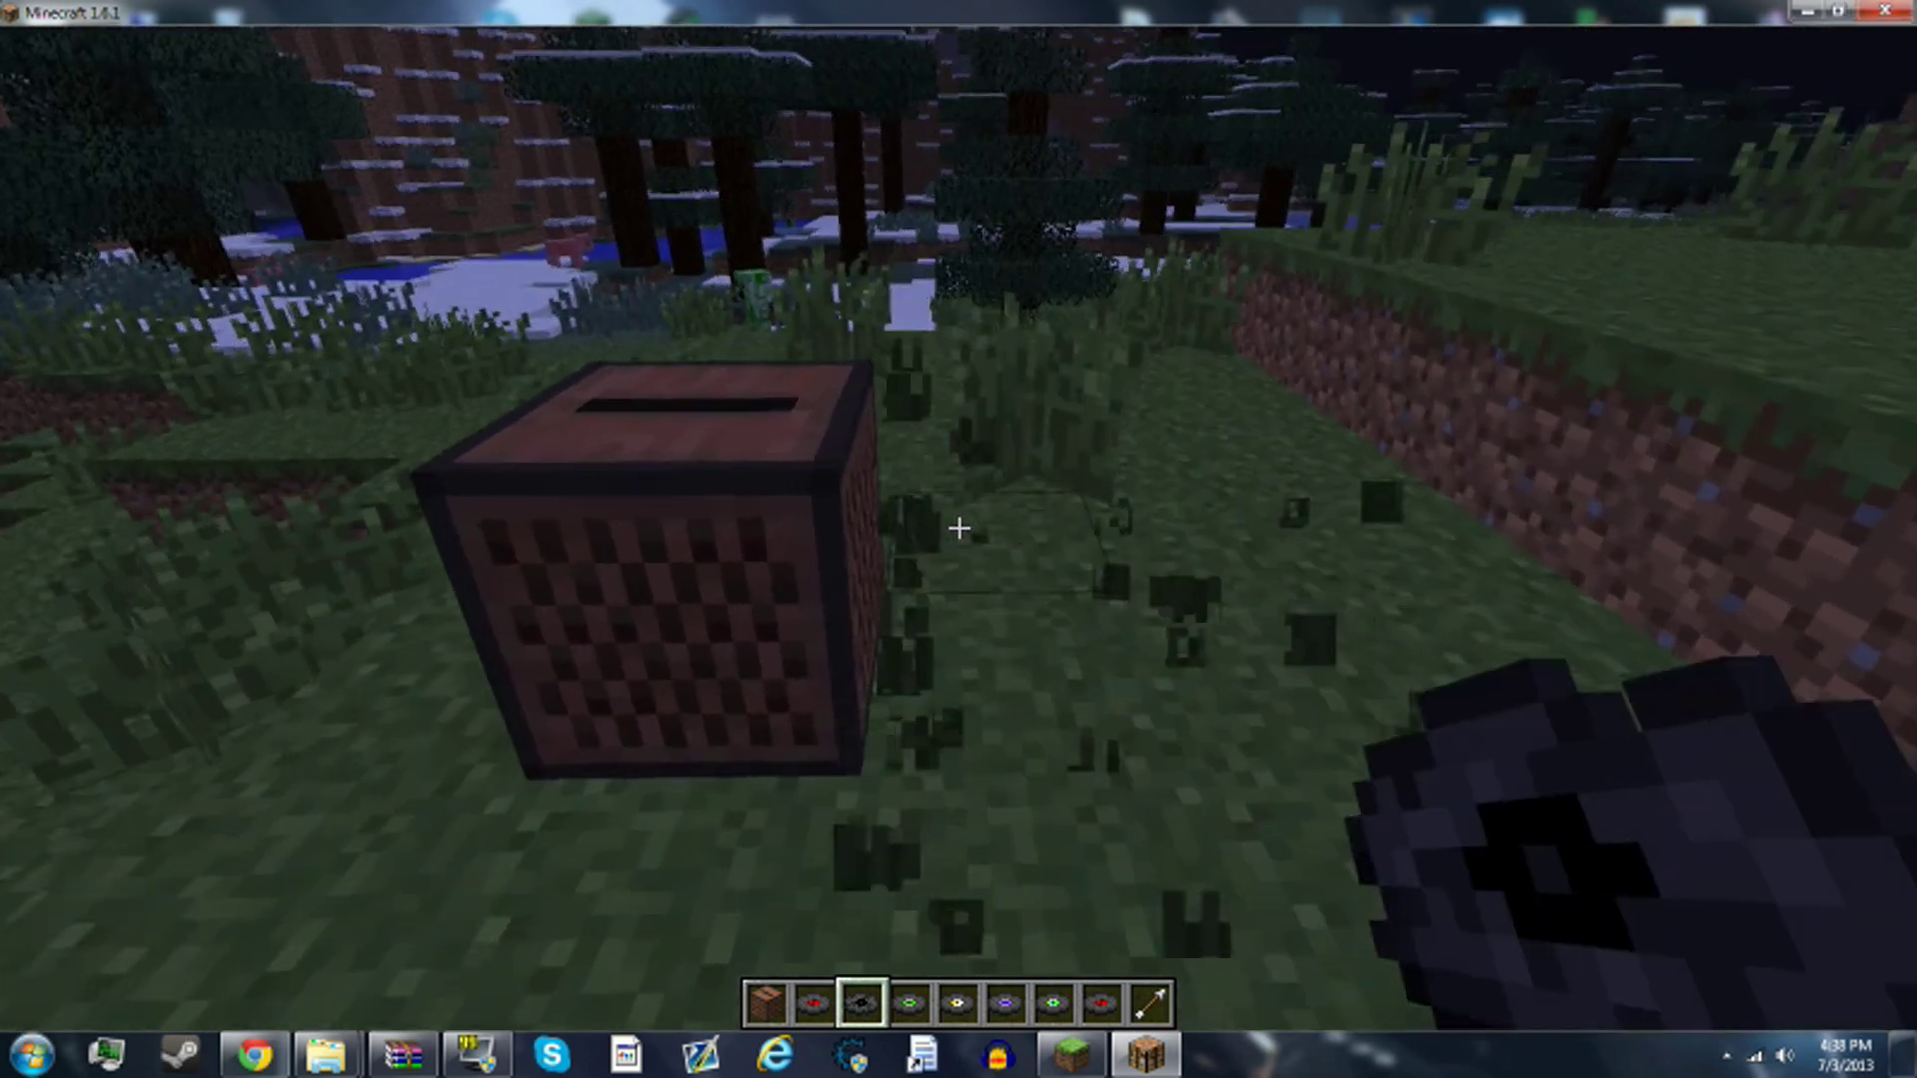
pyautogui.click(959, 528)
pyautogui.moveTo(959, 528)
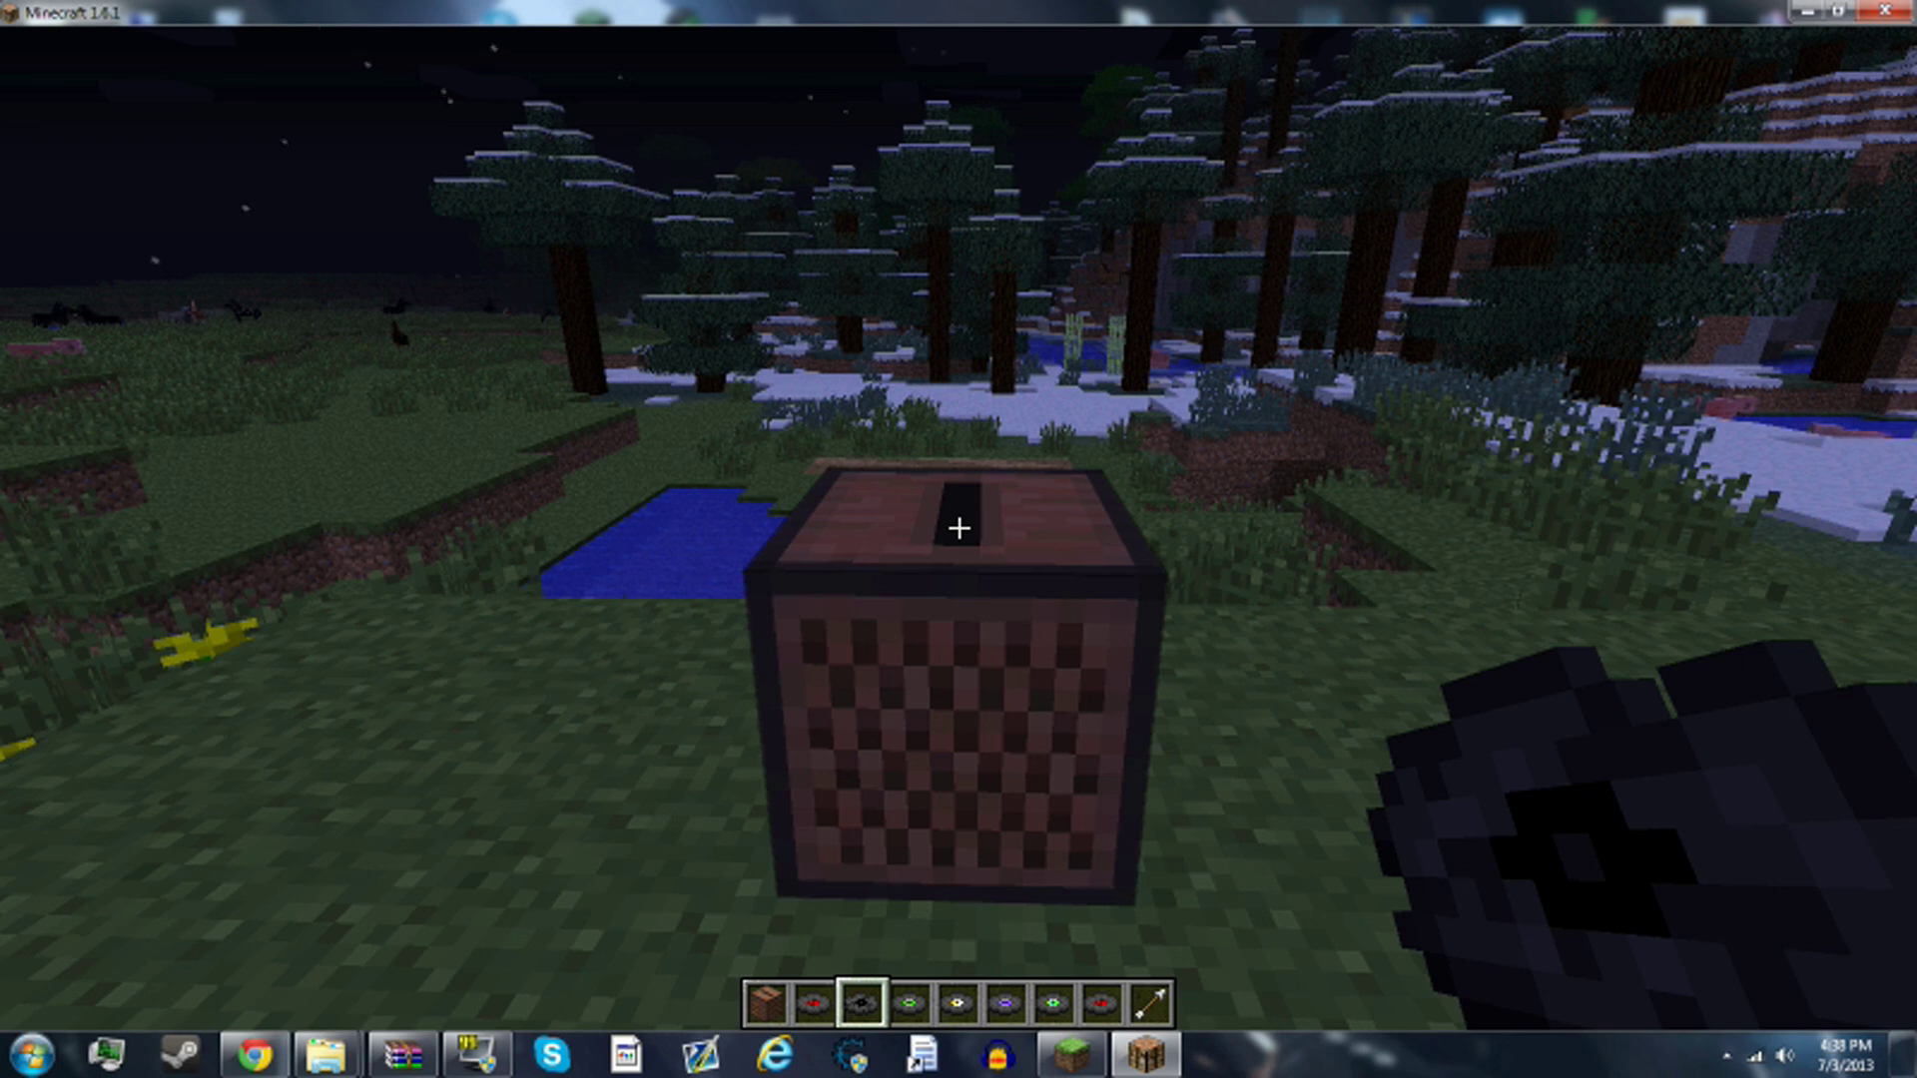
pyautogui.press('s')
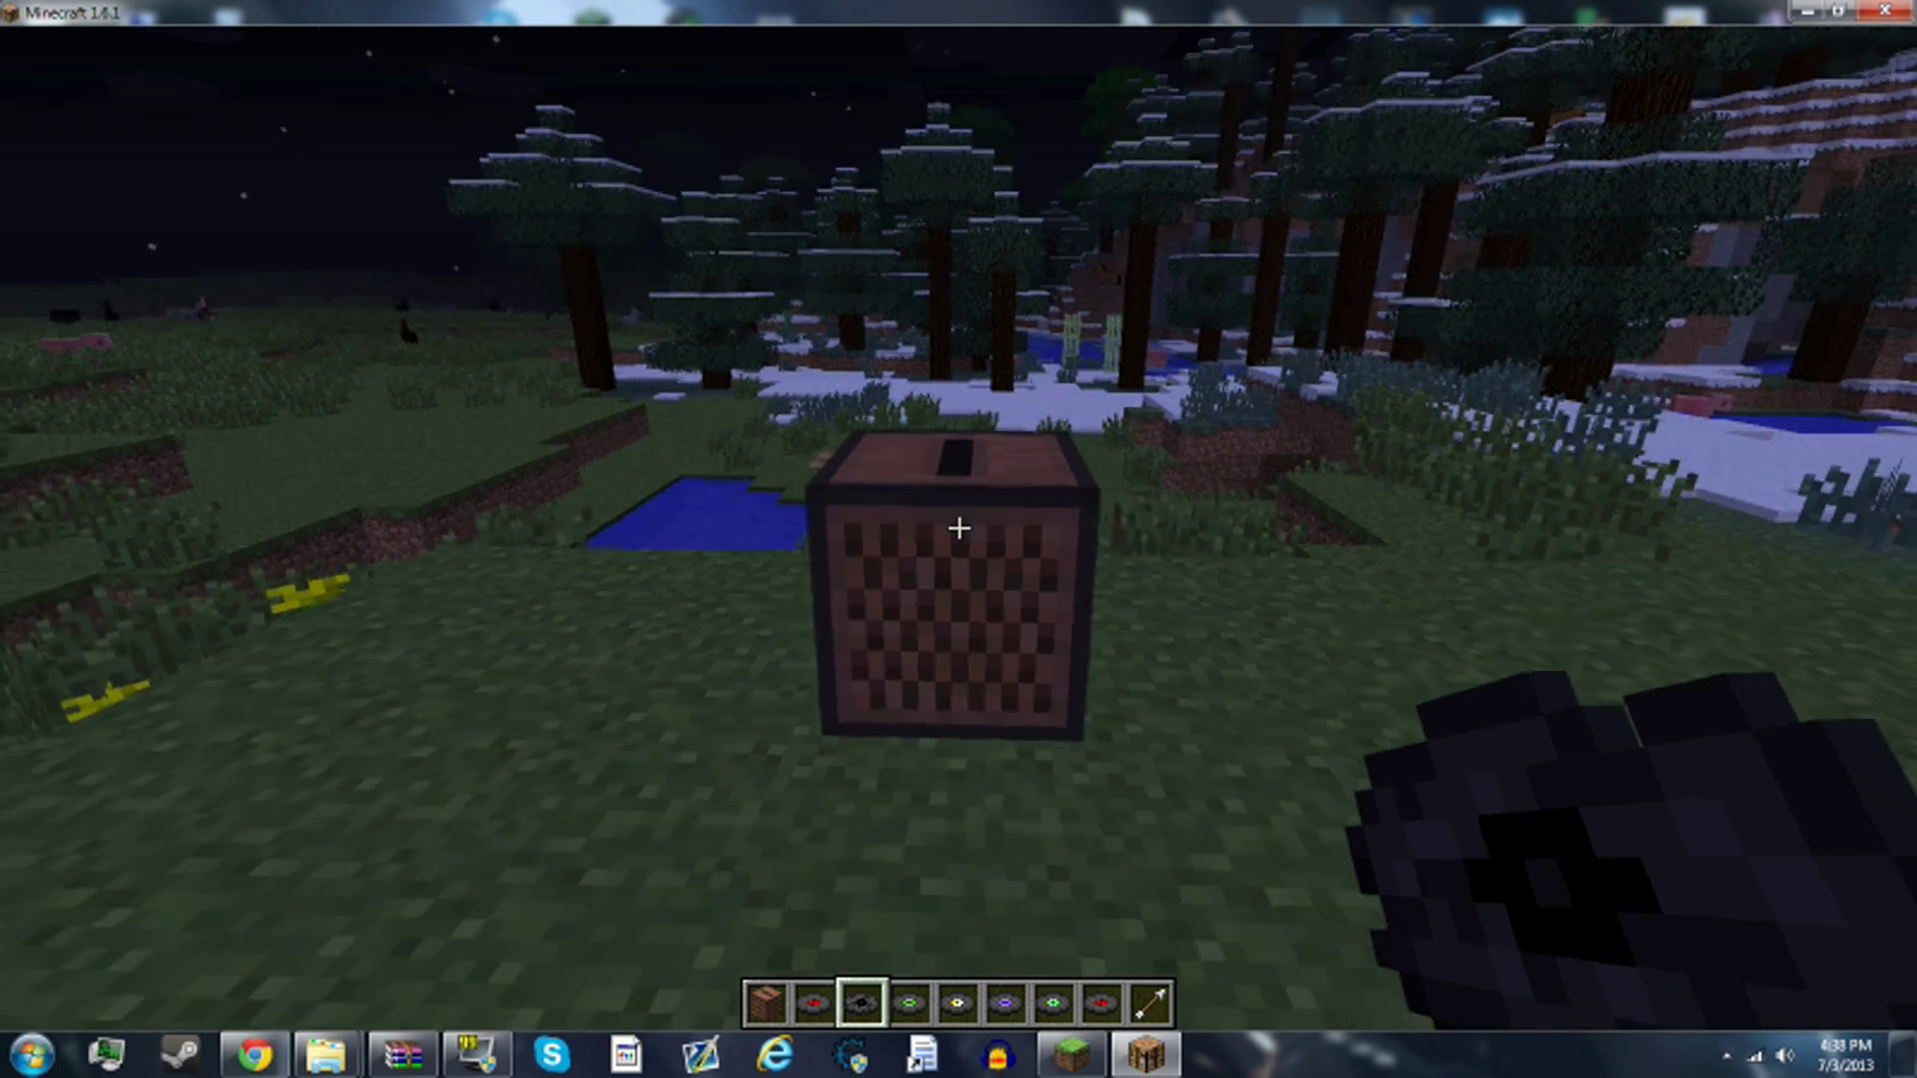